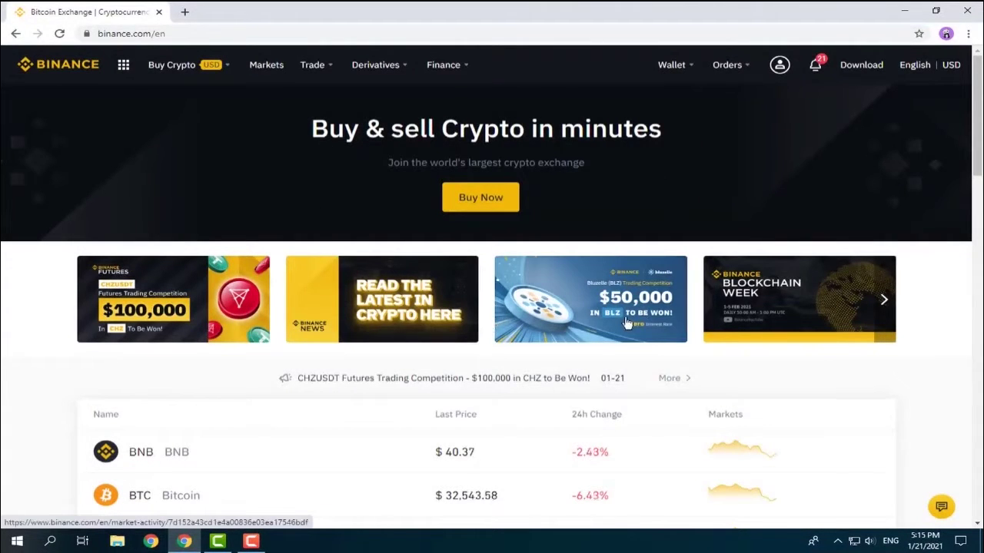
Open the Exchange trading page from the list of Binance products
{"action": "mouse_move", "coordinate": [328, 68]}
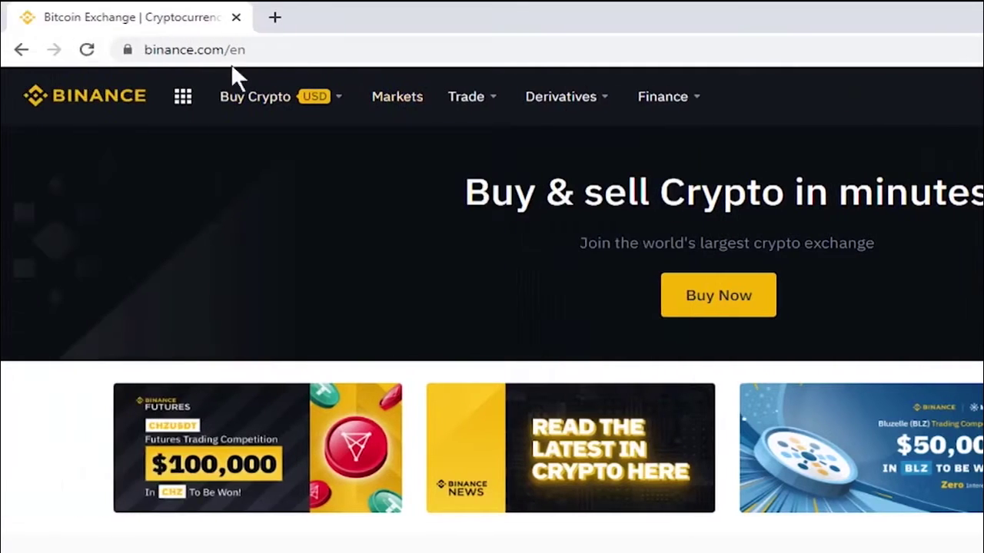
{"action": "mouse_move", "coordinate": [13, 123]}
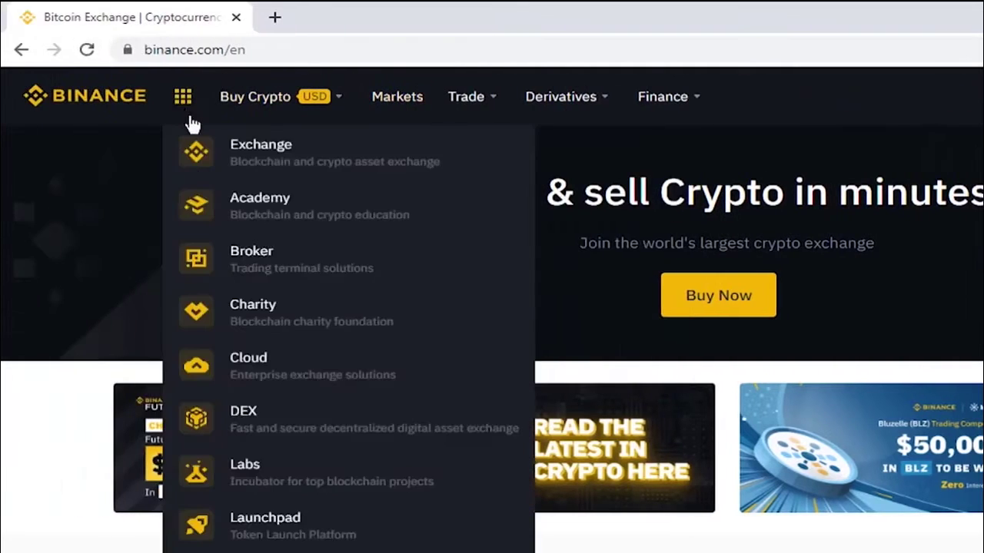
{"action": "left_click", "coordinate": [269, 164]}
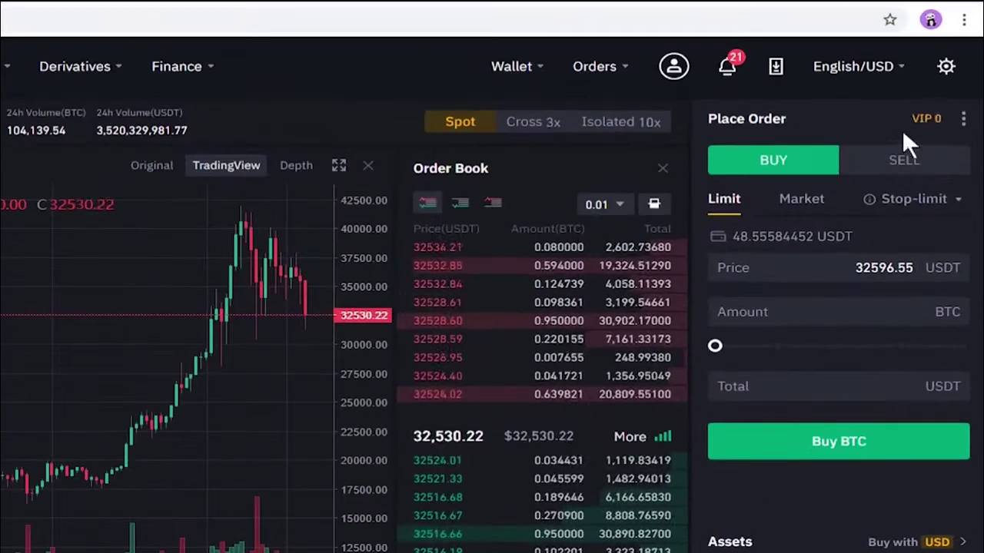
Preview the light theme and the Traditional color setting, switching back to the dark theme and Fresh colors
{"action": "left_click", "coordinate": [957, 67]}
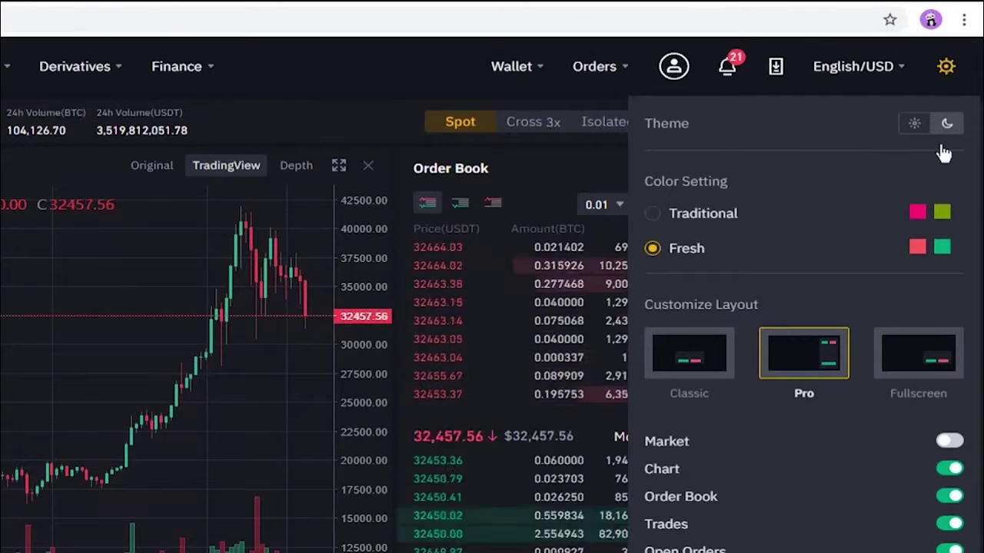
{"action": "left_click", "coordinate": [915, 125]}
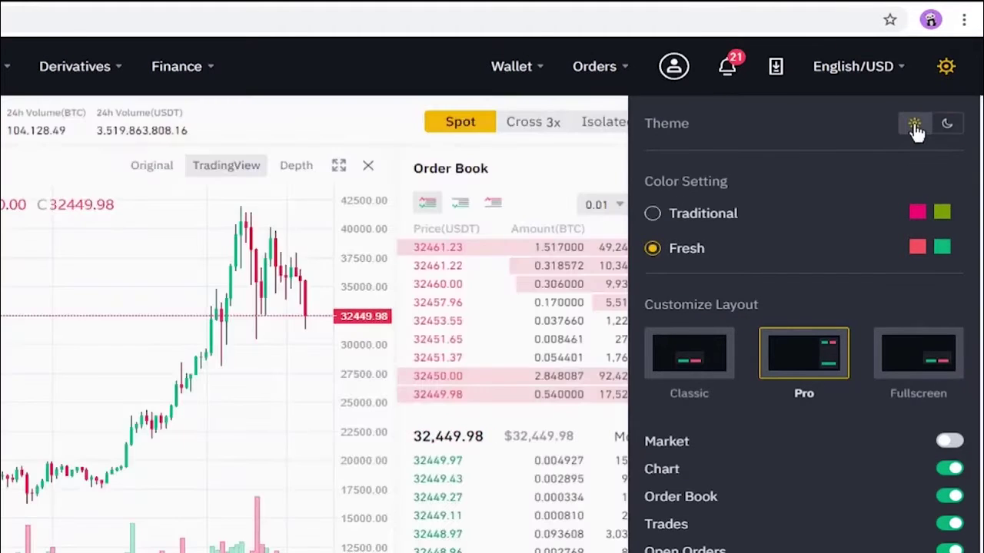
{"action": "left_click", "coordinate": [949, 127]}
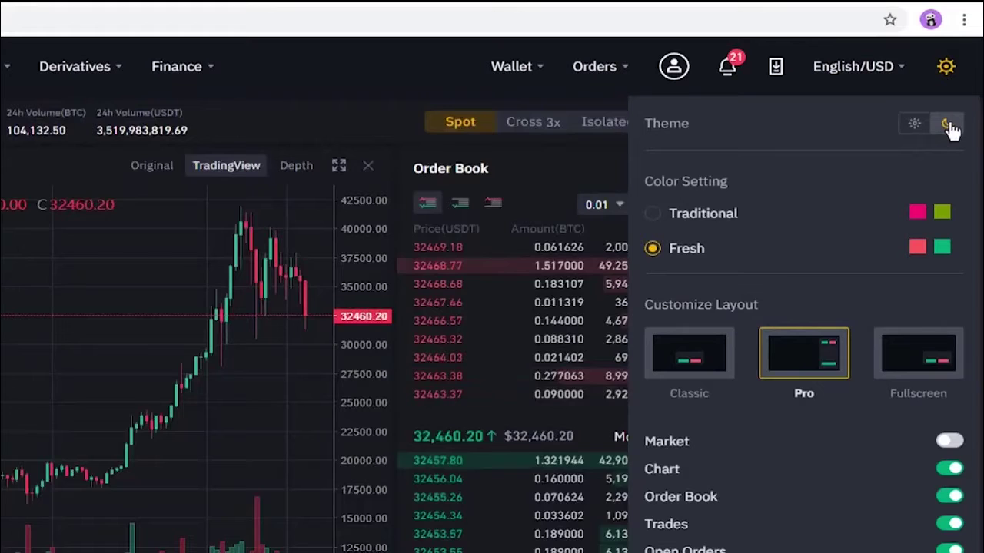
{"action": "left_click", "coordinate": [653, 215]}
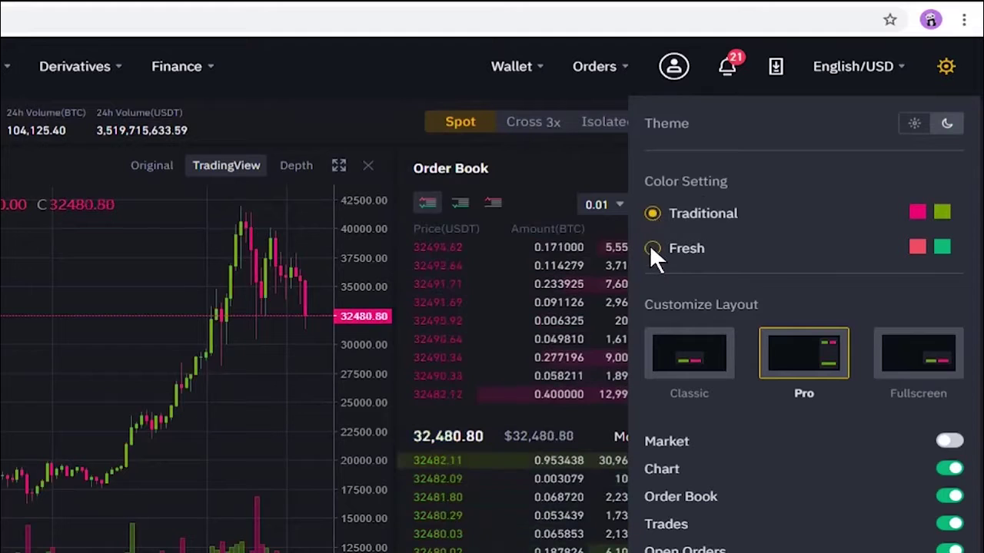
{"action": "left_click", "coordinate": [651, 248]}
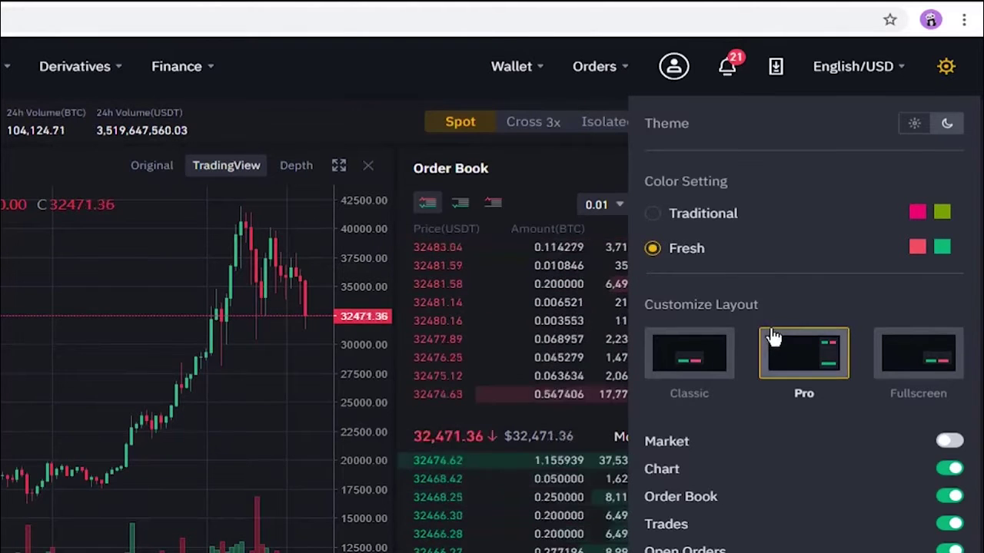
Switch the trading page to the Classic layout and look over its order forms and open orders section
{"action": "left_click", "coordinate": [705, 365]}
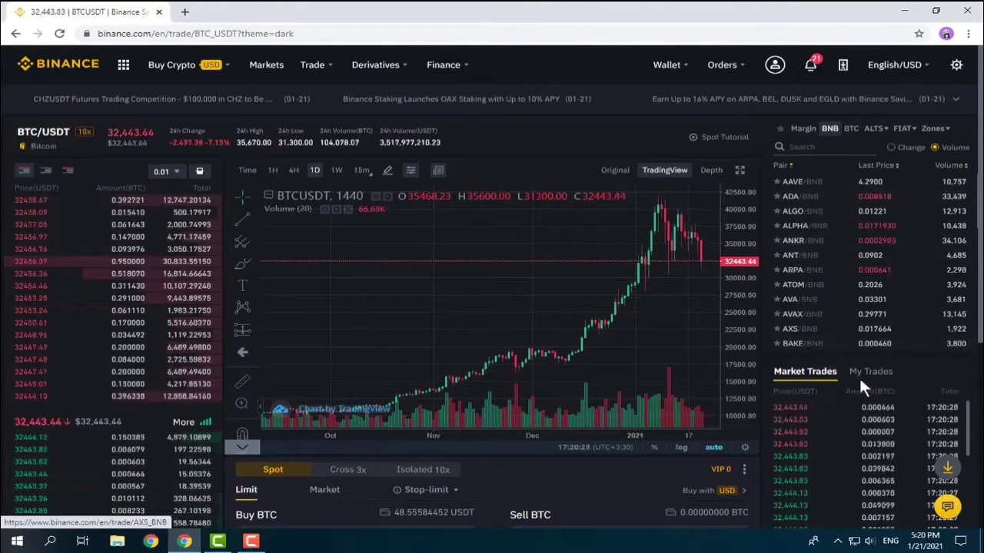
{"action": "scroll", "coordinate": [885, 355], "scroll_direction": "down", "scroll_amount": 2}
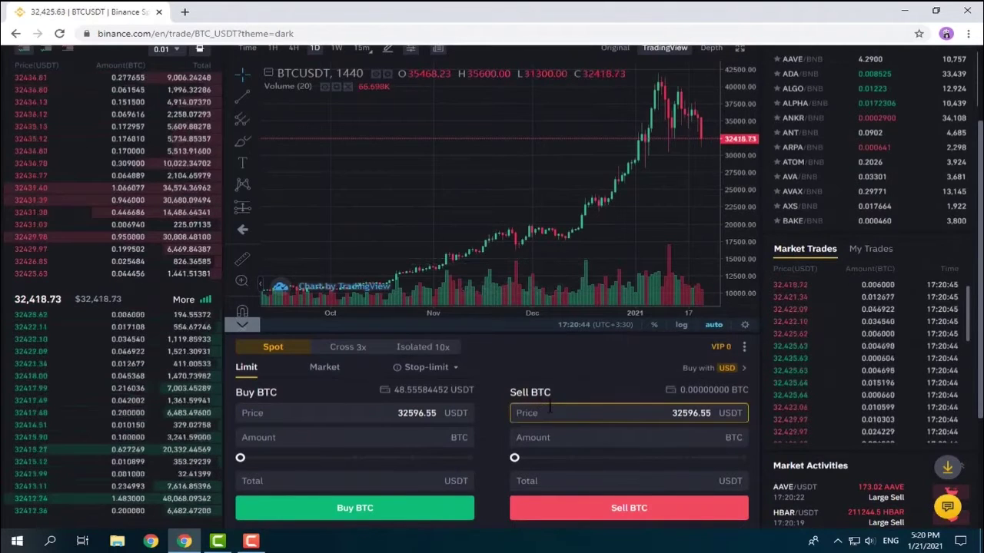
{"action": "scroll", "coordinate": [474, 284], "scroll_direction": "down", "scroll_amount": 3}
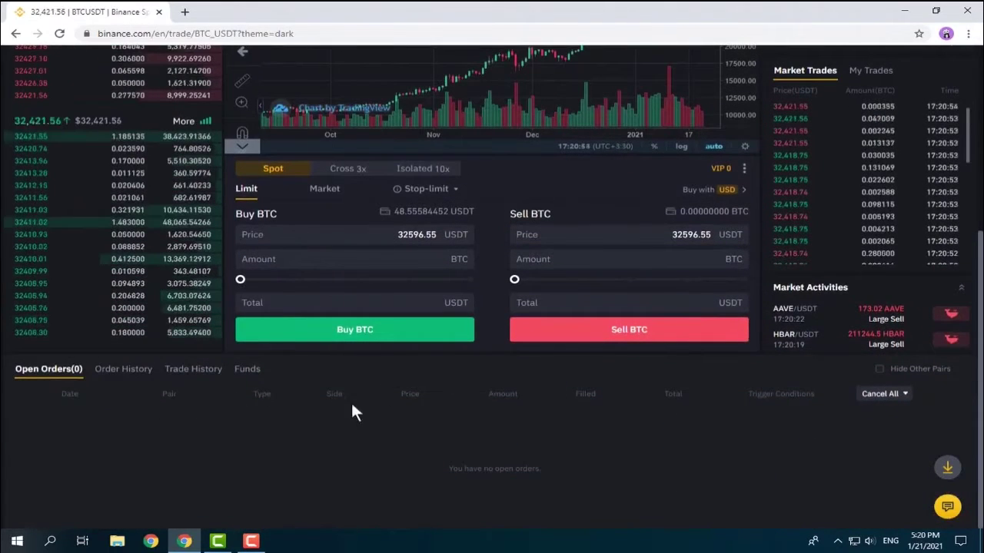
{"action": "scroll", "coordinate": [537, 411], "scroll_direction": "up", "scroll_amount": 3}
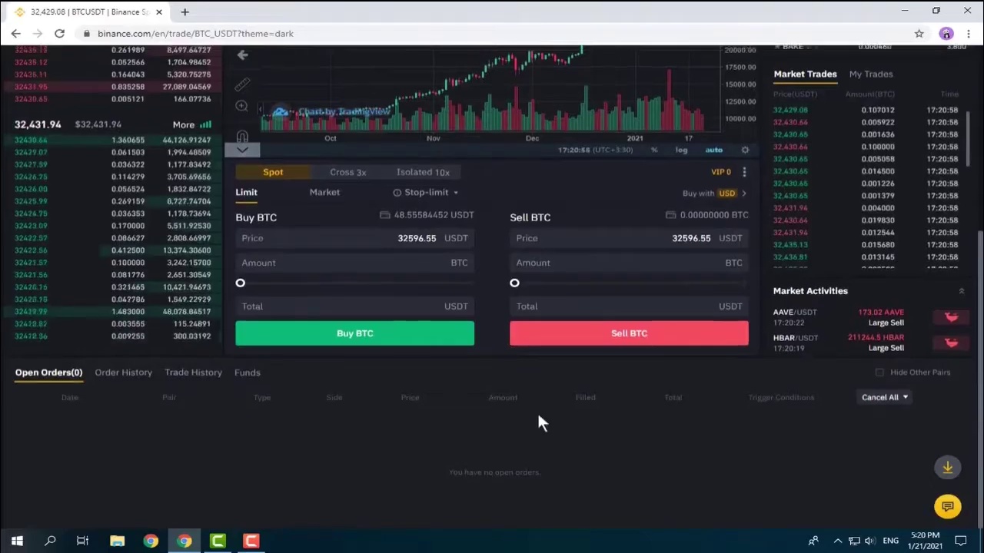
{"action": "scroll", "coordinate": [688, 264], "scroll_direction": "up", "scroll_amount": 3}
Return the trading page to the Pro layout and check both the sell and buy sides of the order form
{"action": "mouse_move", "coordinate": [960, 62]}
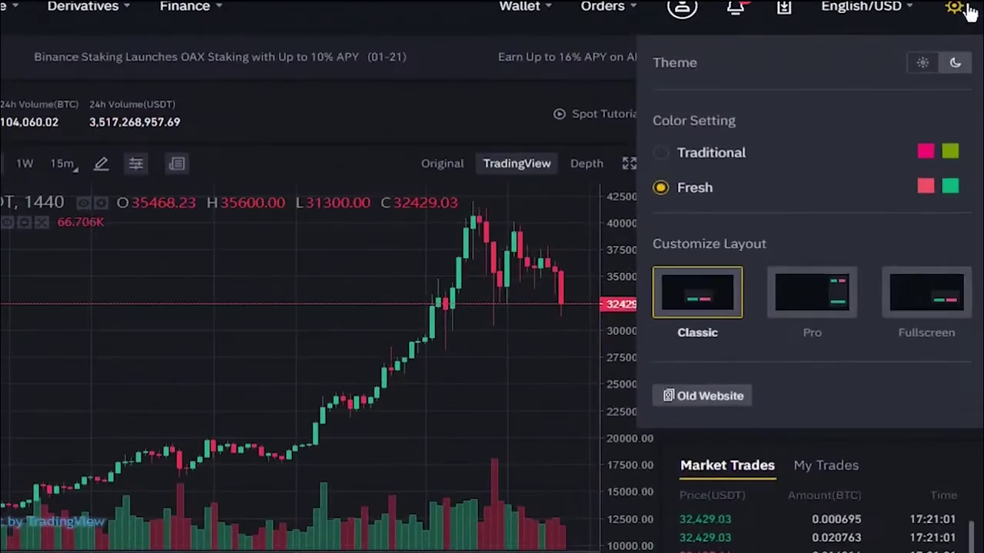
{"action": "left_click", "coordinate": [817, 308]}
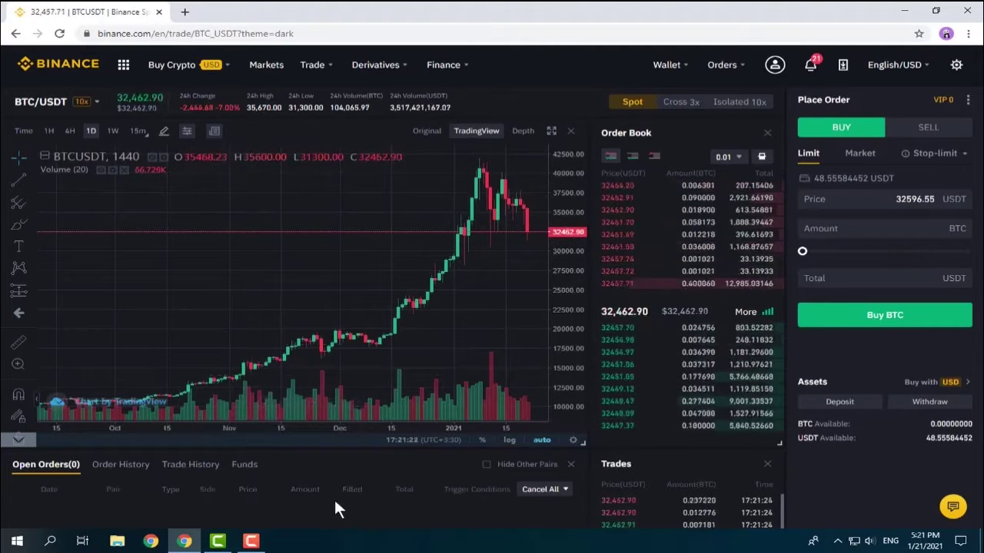
{"action": "mouse_move", "coordinate": [82, 98]}
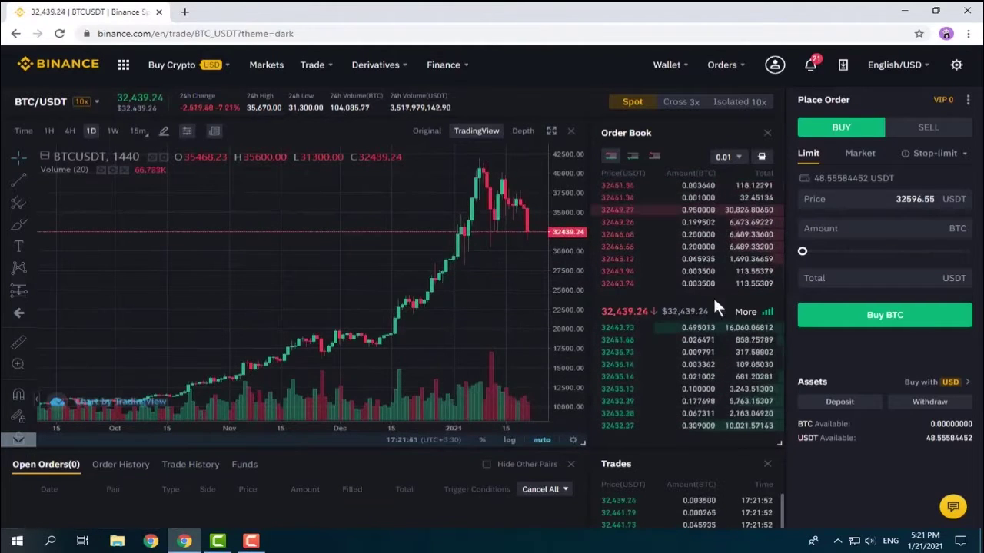
{"action": "left_click", "coordinate": [927, 127]}
{"action": "left_click", "coordinate": [868, 127]}
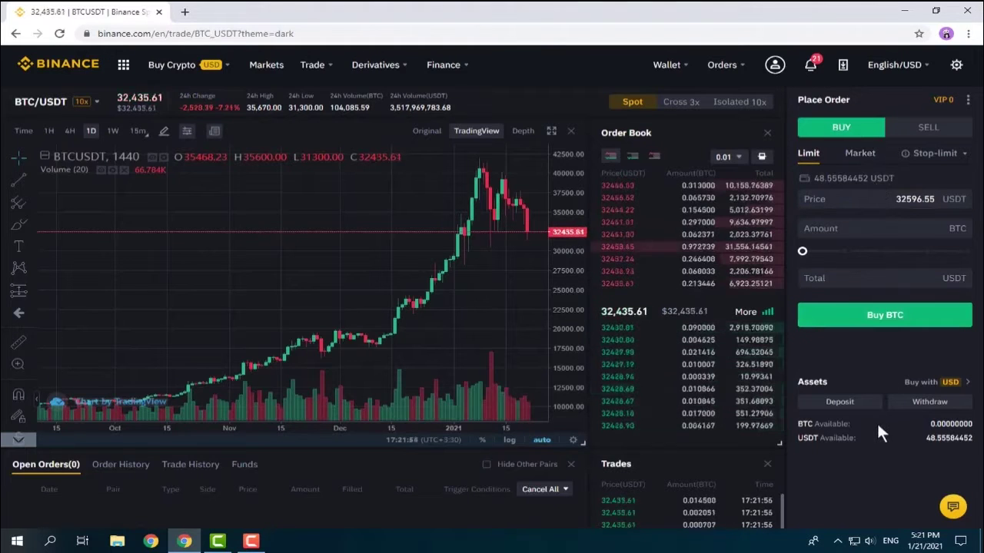
Try the Fullscreen layout on the trading page and switch back to the Pro layout
{"action": "left_click", "coordinate": [956, 65]}
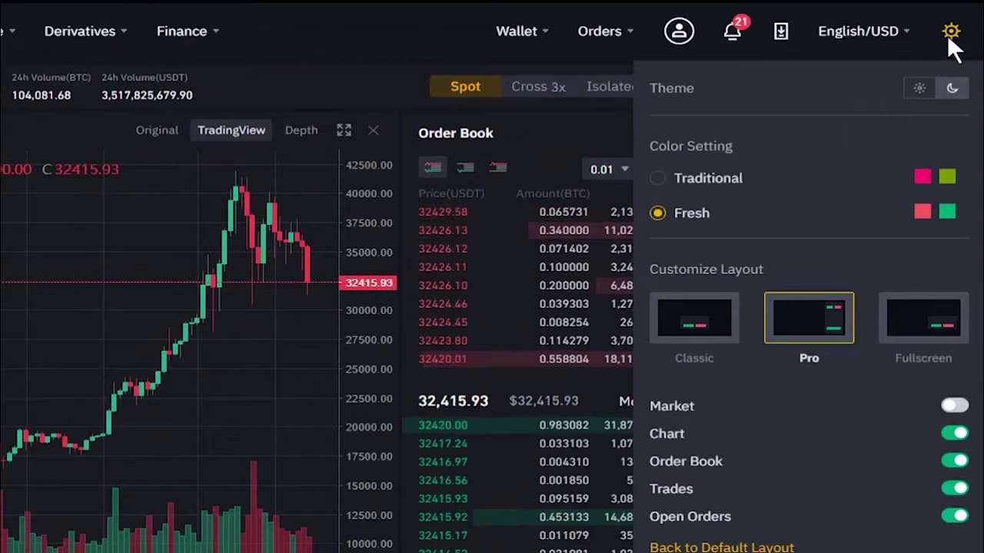
{"action": "left_click", "coordinate": [918, 330]}
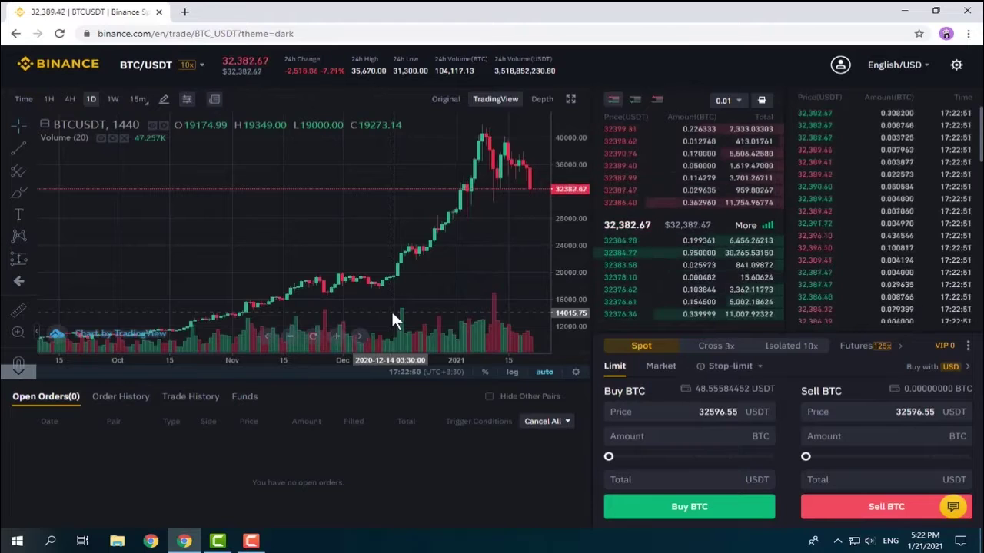
{"action": "left_click", "coordinate": [957, 66]}
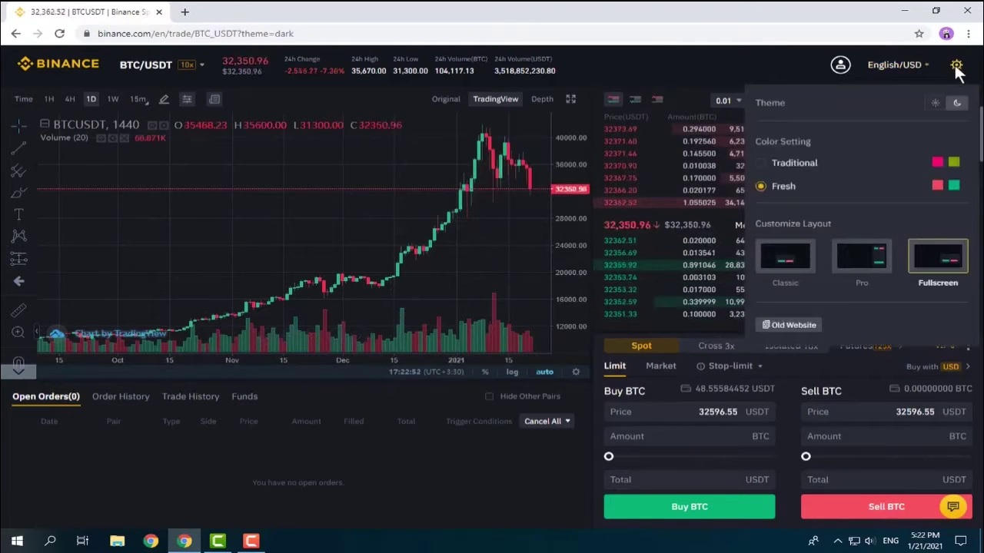
{"action": "left_click", "coordinate": [861, 265]}
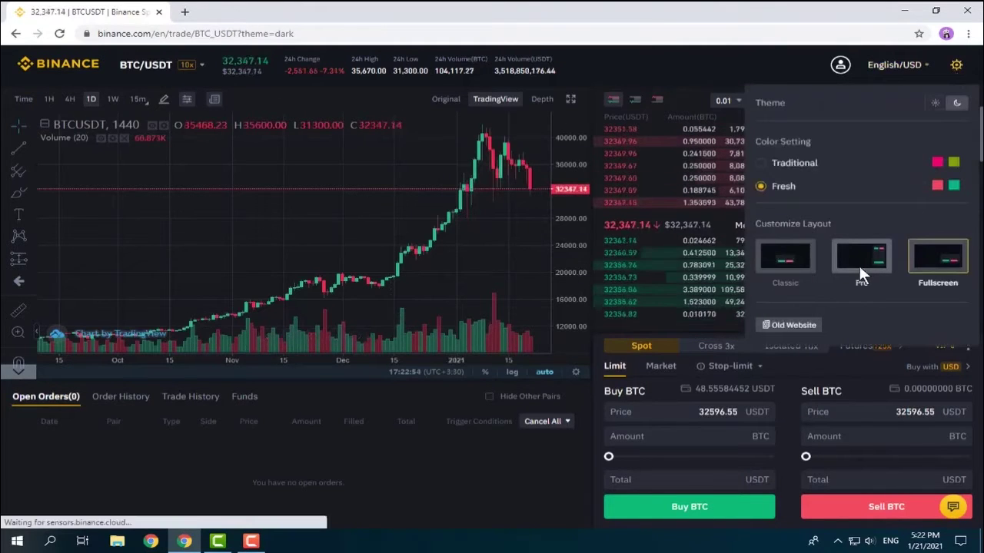
Turn off the Order Book and Trades modules in the Pro layout settings
{"action": "left_click", "coordinate": [956, 65]}
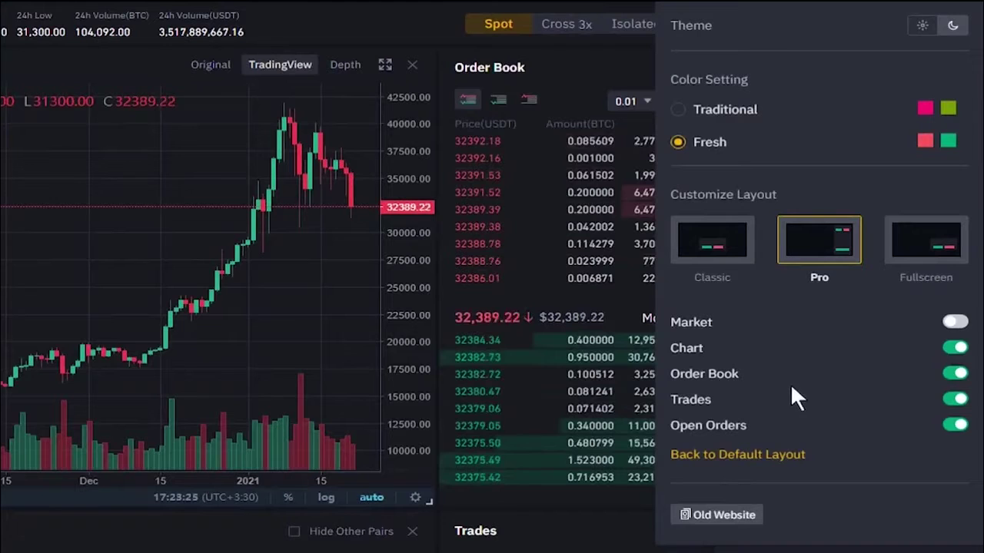
{"action": "left_click", "coordinate": [956, 376]}
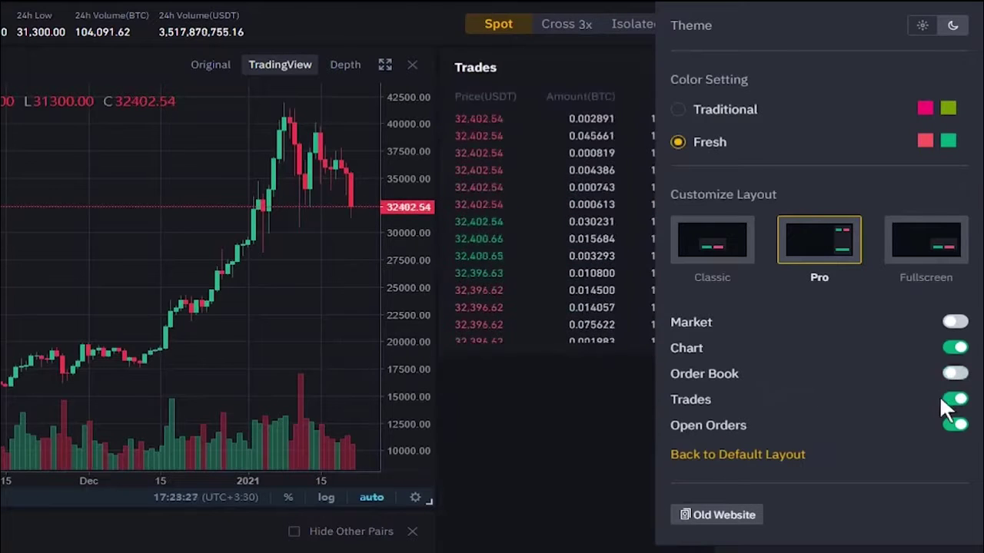
{"action": "left_click", "coordinate": [957, 400]}
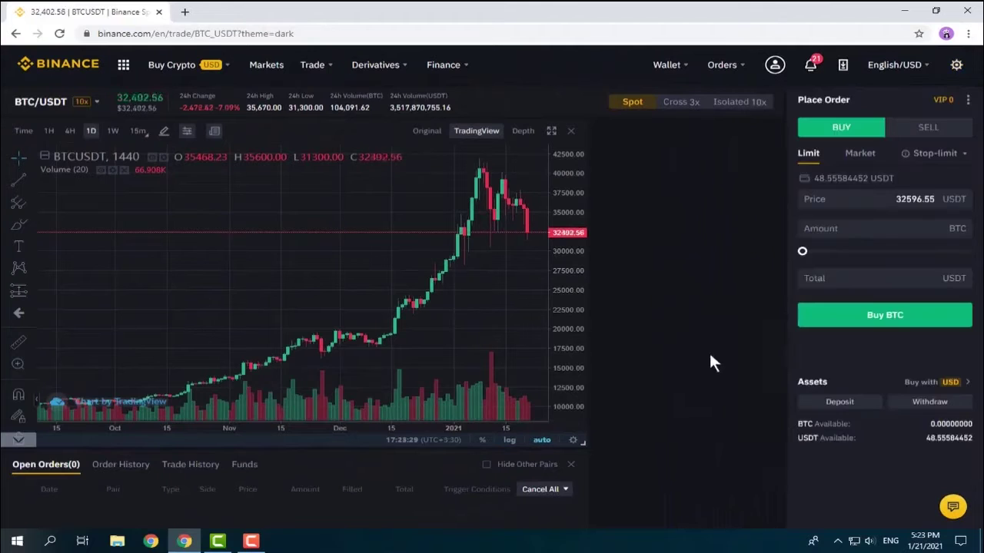
Shift the chart and open orders modules to the right, and make the chart wider and shorter
{"action": "left_click_drag", "start_coordinate": [322, 138], "coordinate": [395, 368]}
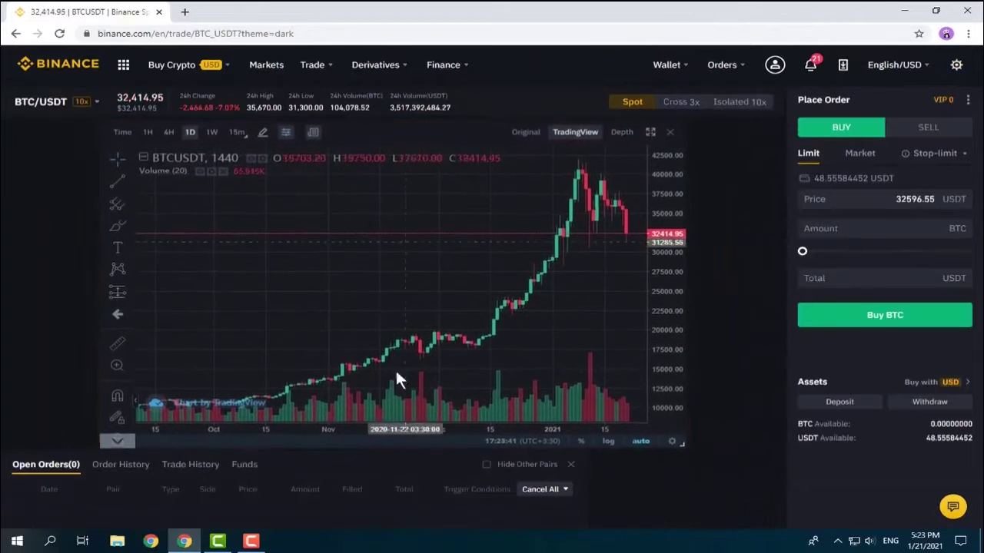
{"action": "left_click_drag", "start_coordinate": [358, 464], "coordinate": [407, 466]}
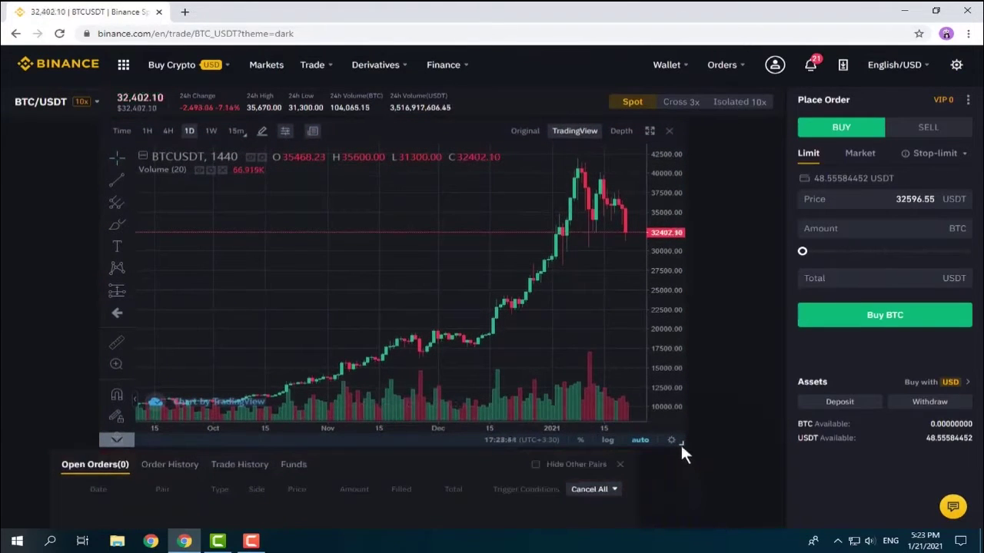
{"action": "left_click_drag", "start_coordinate": [687, 444], "coordinate": [718, 411]}
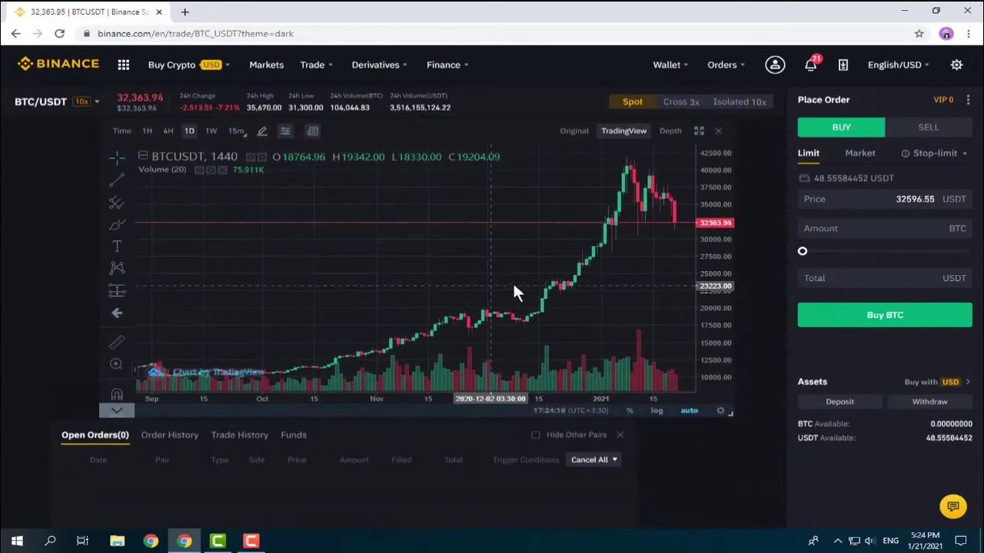
Reset the customized Pro layout to its default arrangement
{"action": "left_click", "coordinate": [957, 65]}
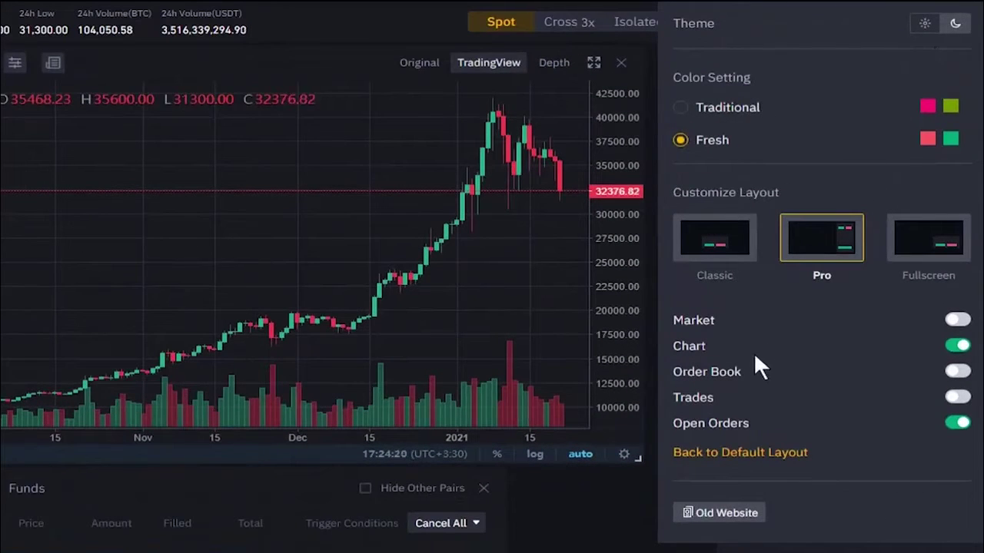
{"action": "left_click", "coordinate": [773, 452]}
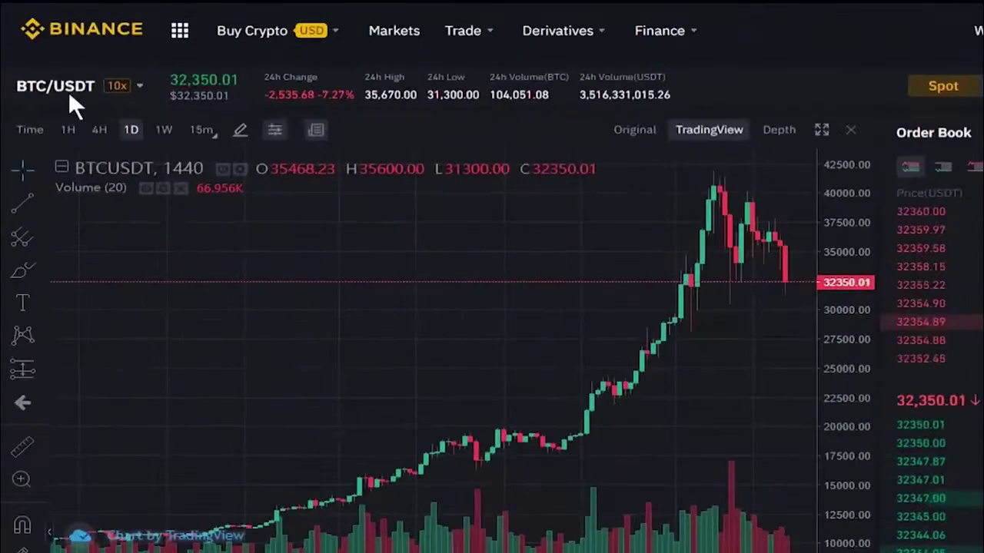
Search the trading-pair list for "btc" to browse the matching pairs, and switch the list to the FIAT markets
{"action": "left_click", "coordinate": [67, 88]}
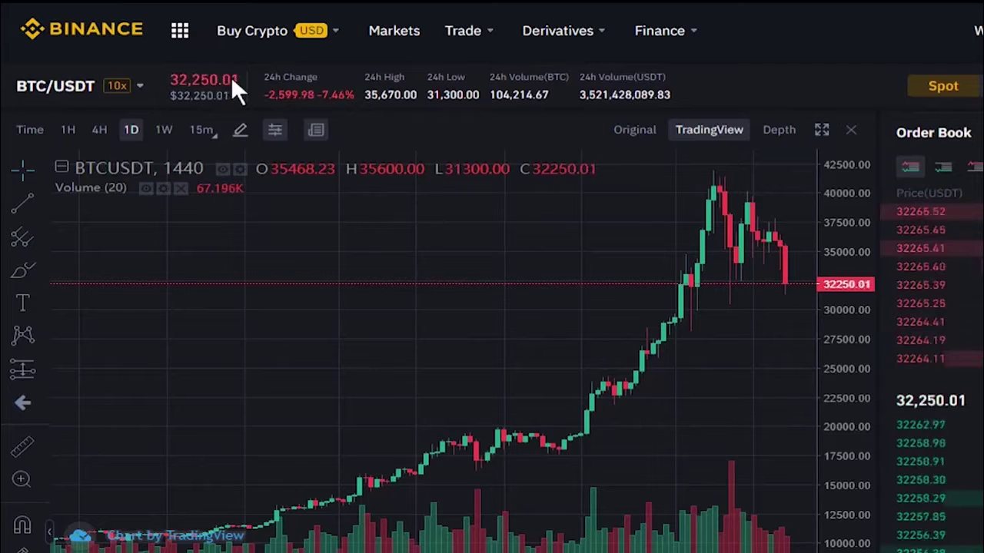
{"action": "mouse_move", "coordinate": [139, 86]}
{"action": "mouse_move", "coordinate": [230, 120]}
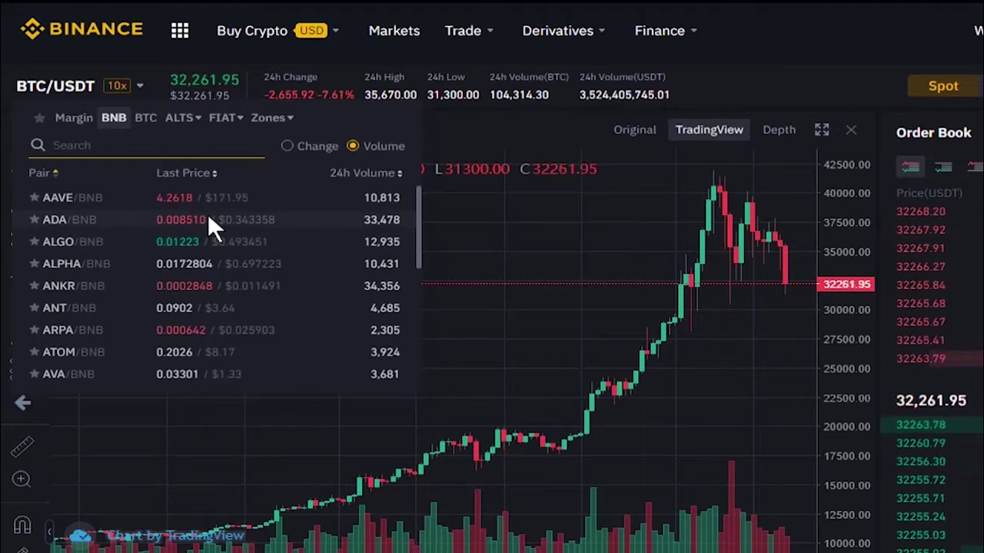
{"action": "type", "text": "btc"}
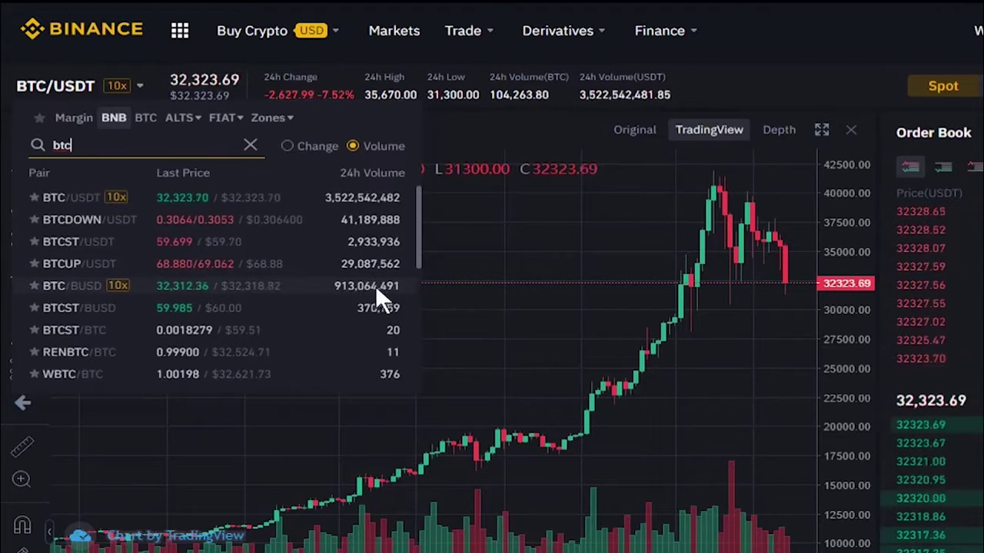
{"action": "scroll", "coordinate": [375, 286], "scroll_direction": "down", "scroll_amount": 2}
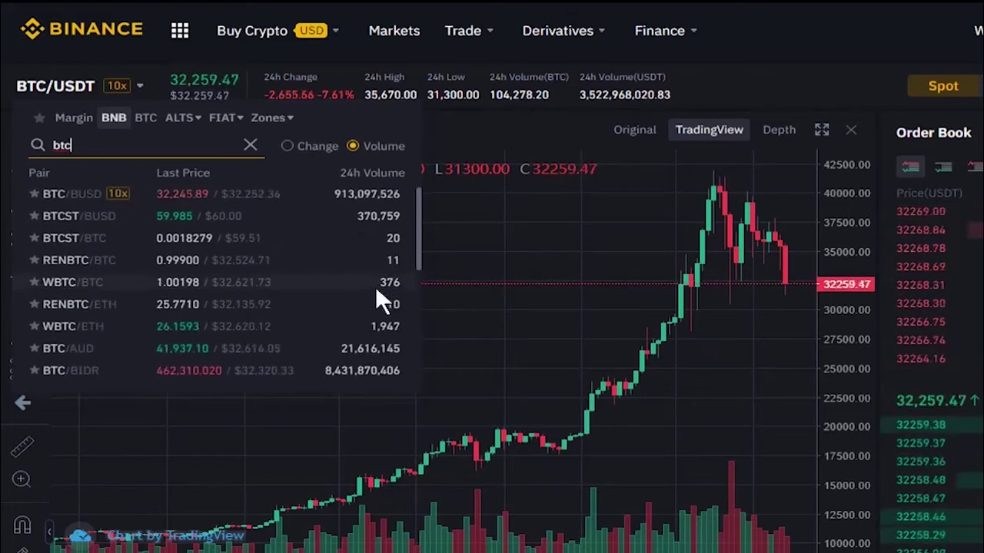
{"action": "scroll", "coordinate": [375, 286], "scroll_direction": "down", "scroll_amount": 2}
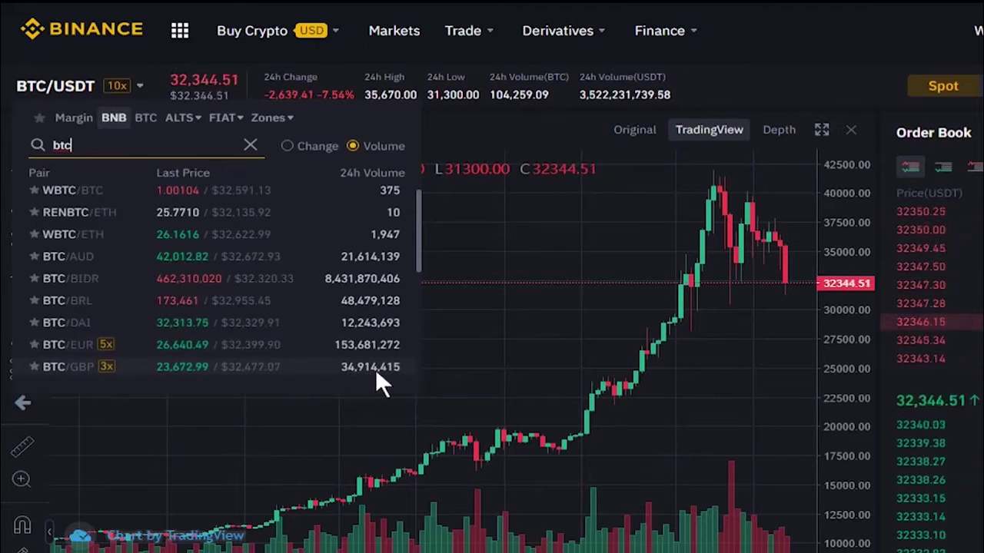
{"action": "scroll", "coordinate": [369, 330], "scroll_direction": "up", "scroll_amount": 3}
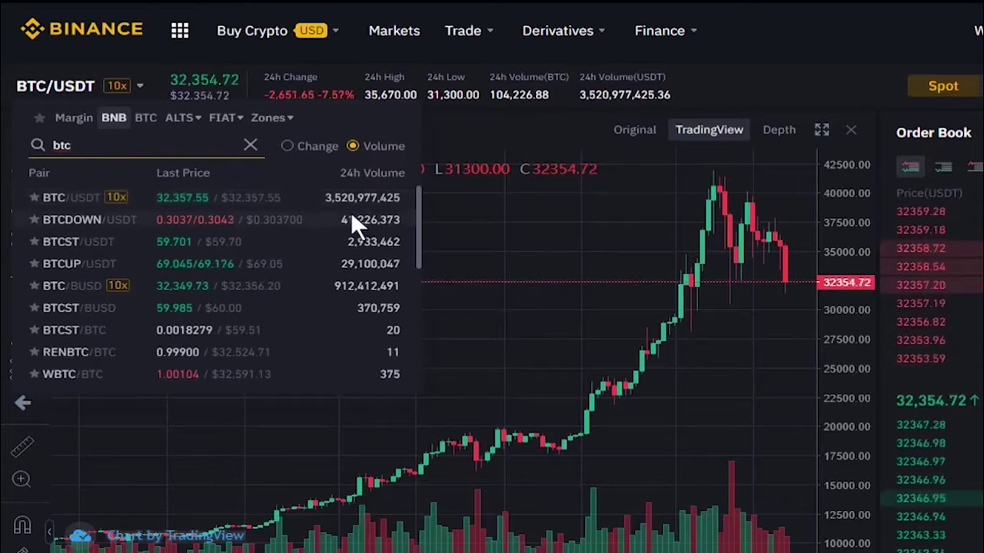
{"action": "left_click", "coordinate": [222, 118]}
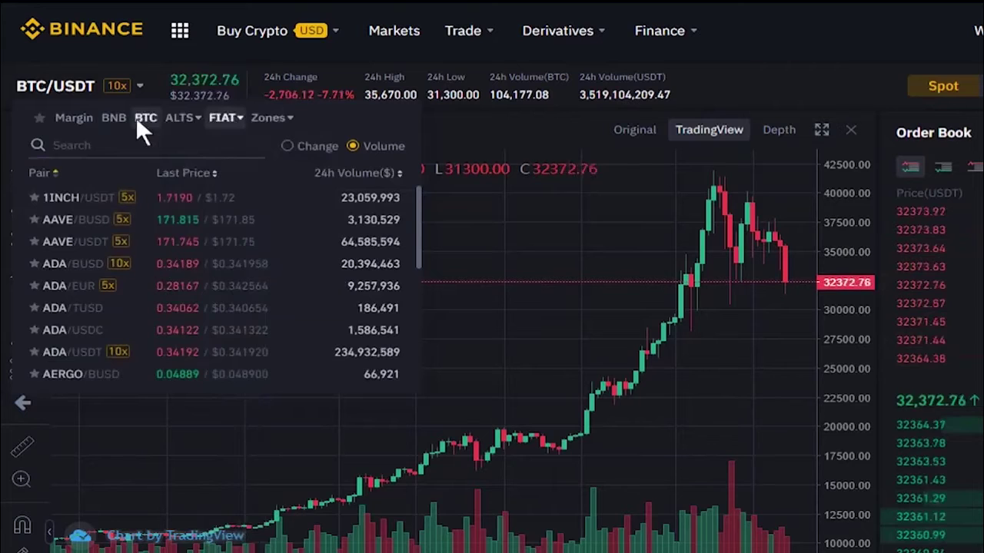
Filter the trading-pair list to the BTC market, search for "eth" and open the ETH/BTC pair
{"action": "mouse_move", "coordinate": [262, 120]}
{"action": "mouse_move", "coordinate": [213, 117]}
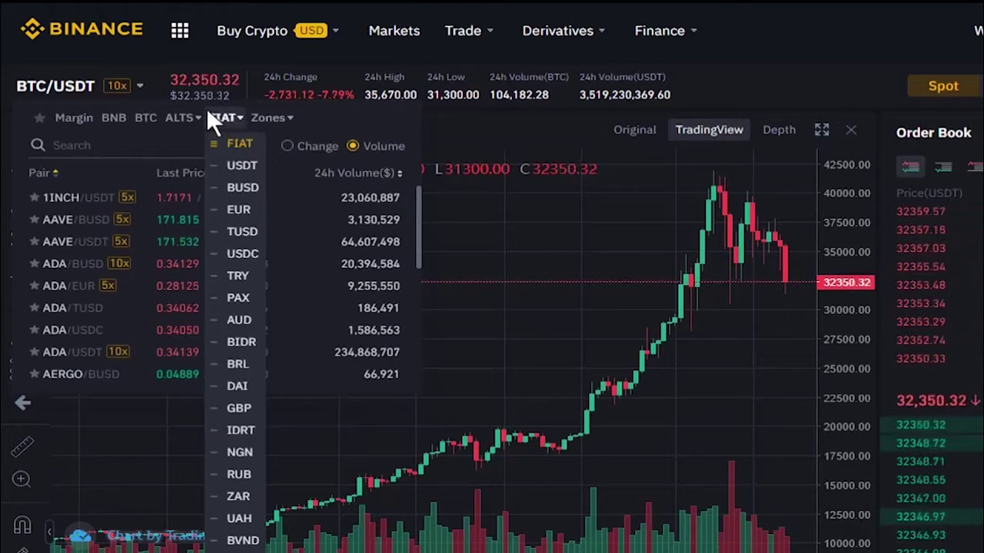
{"action": "left_click", "coordinate": [146, 118]}
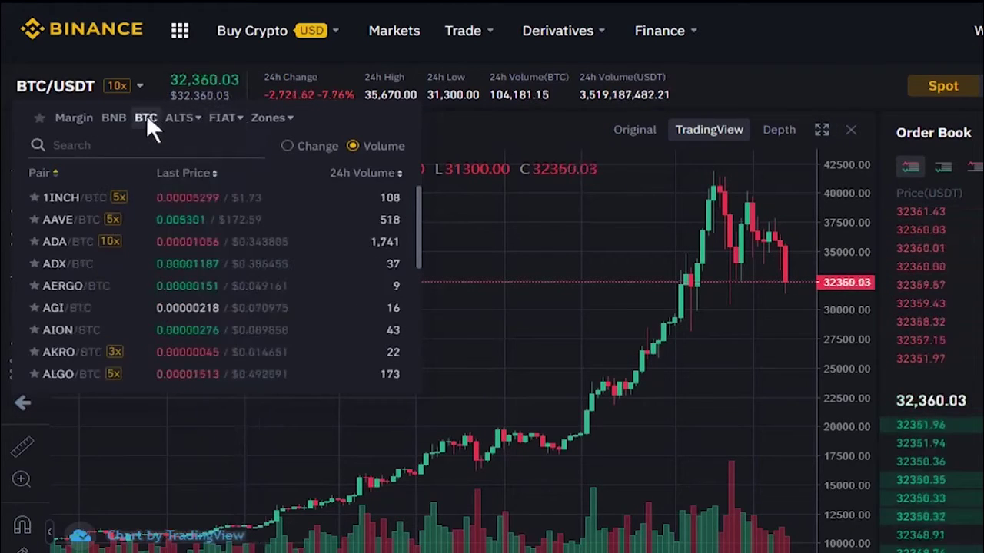
{"action": "left_click", "coordinate": [129, 147]}
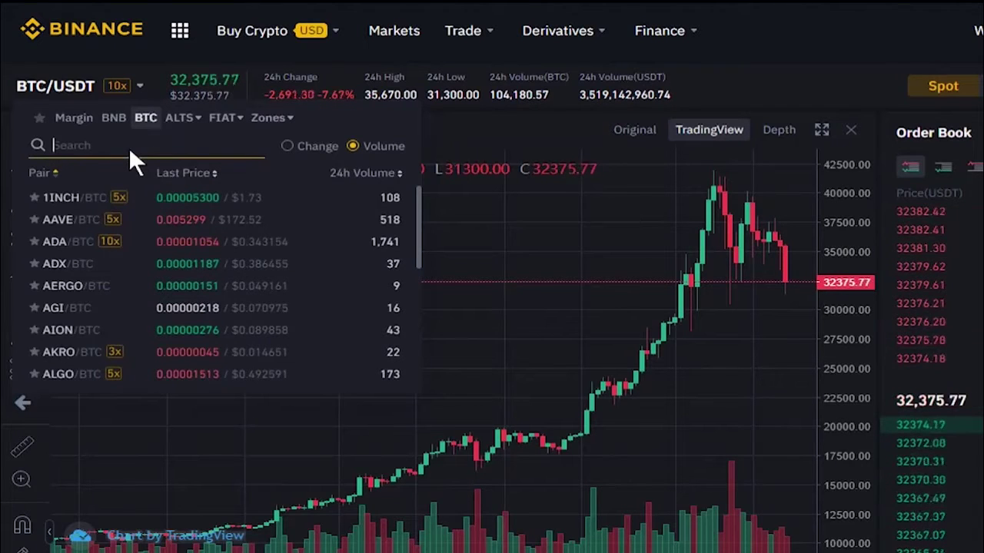
{"action": "type", "text": "eth"}
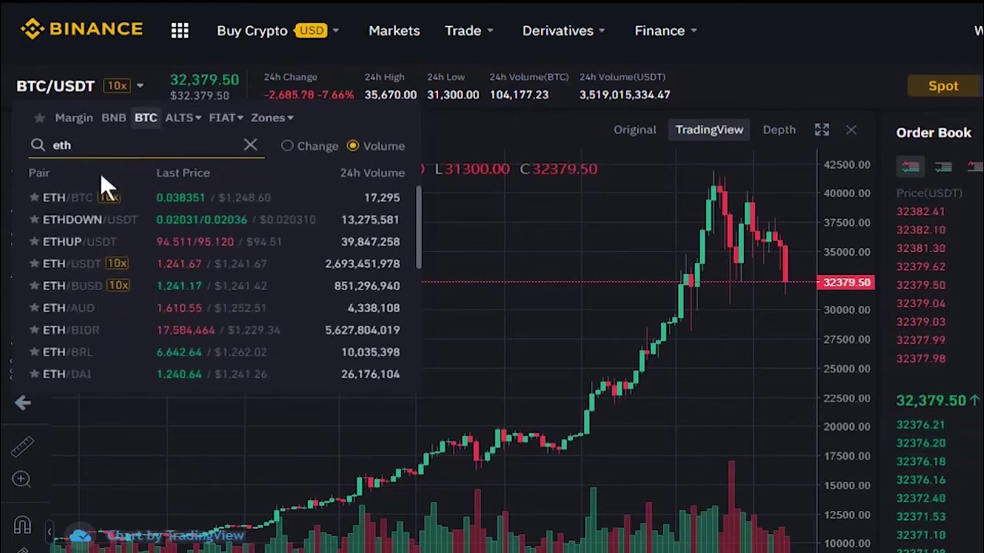
{"action": "left_click", "coordinate": [67, 194]}
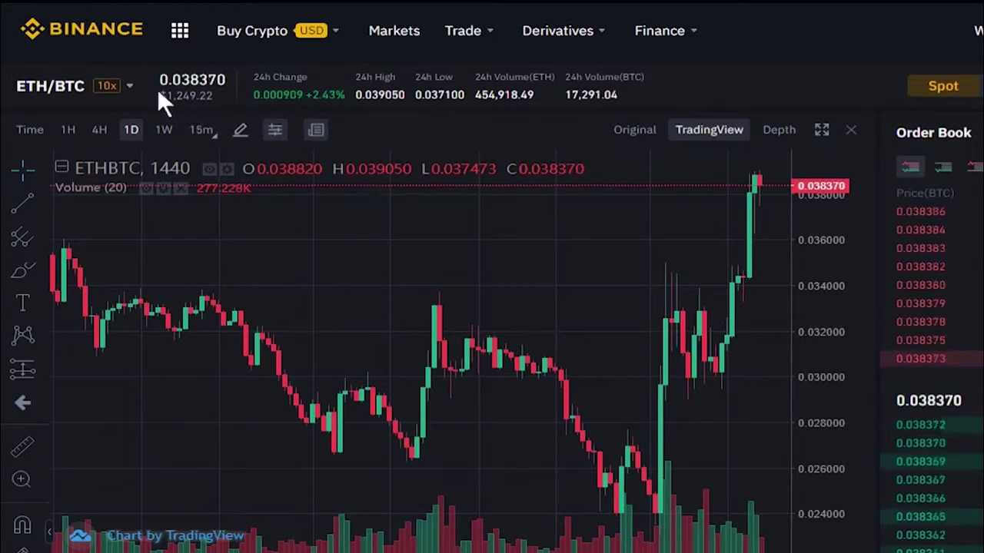
Browse the BNB market pairs, then search for "btc" in the FIAT markets and open the BTC/USDT pair
{"action": "mouse_move", "coordinate": [123, 99]}
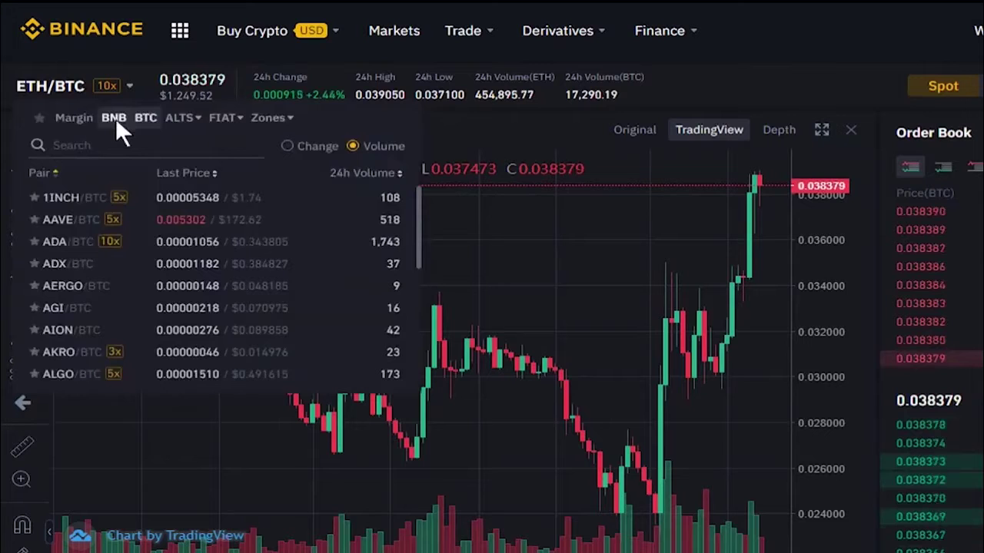
{"action": "left_click", "coordinate": [115, 118]}
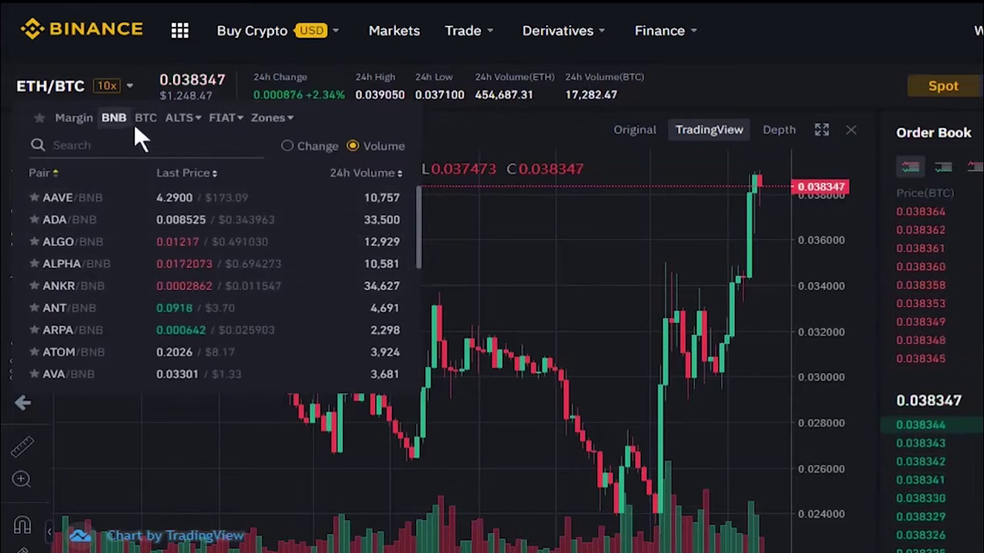
{"action": "mouse_move", "coordinate": [183, 118]}
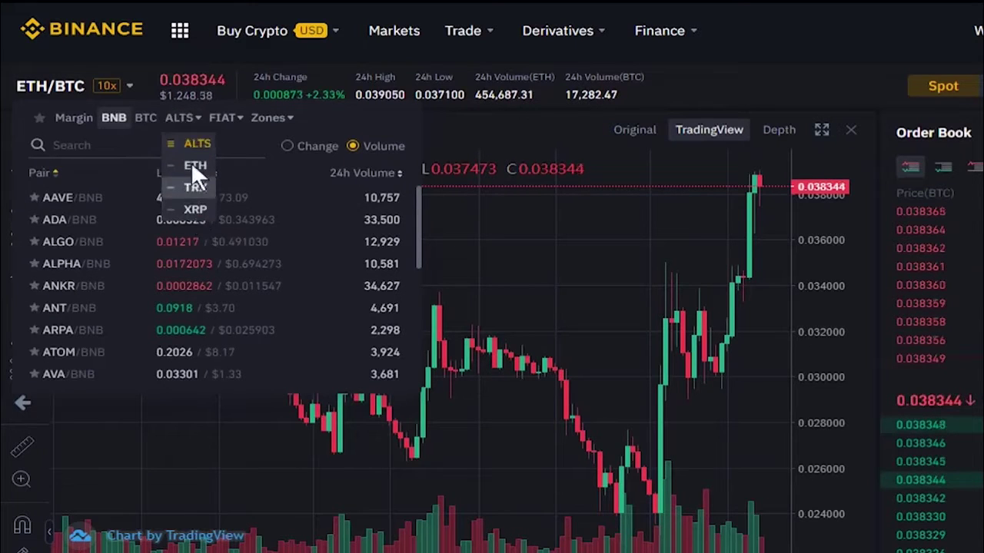
{"action": "left_click", "coordinate": [242, 145]}
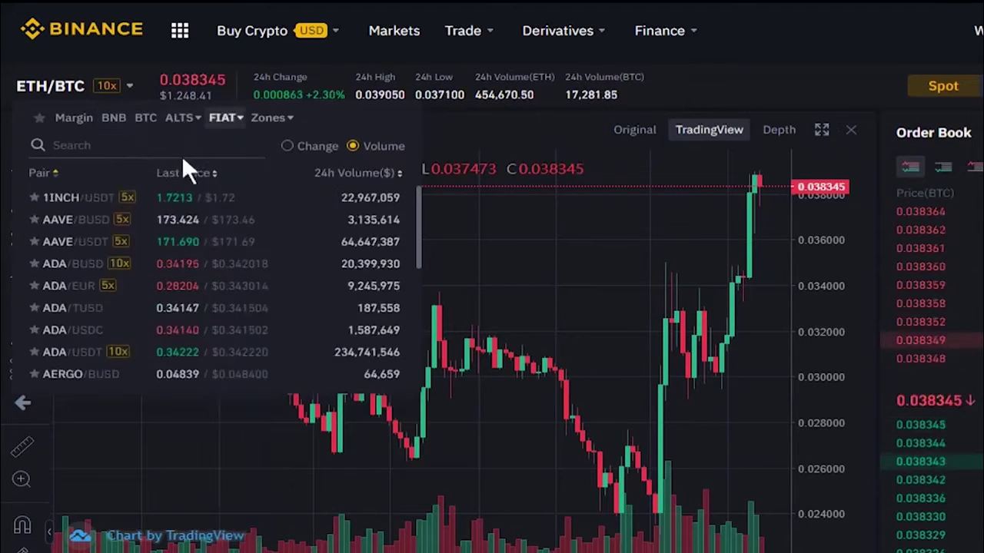
{"action": "left_click", "coordinate": [113, 145]}
{"action": "type", "text": "btc"}
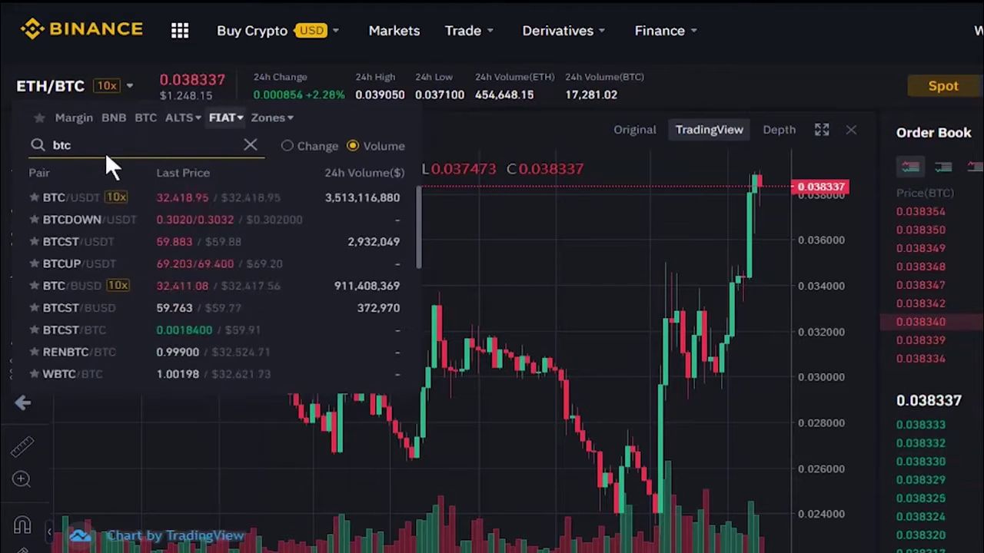
{"action": "left_click", "coordinate": [73, 197]}
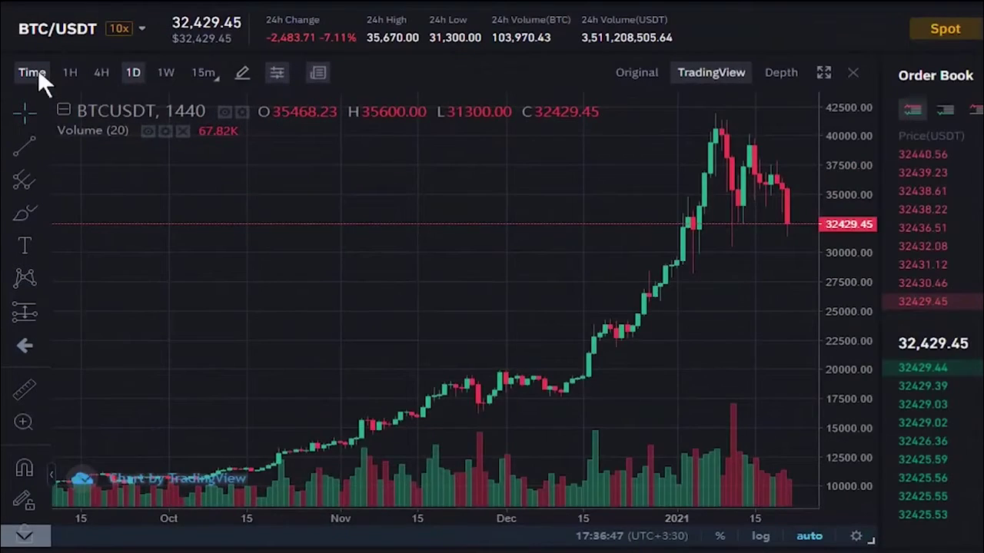
Preview the chart in the Time view, return it to the 1D interval, and review the selectable chart intervals
{"action": "left_click", "coordinate": [26, 129]}
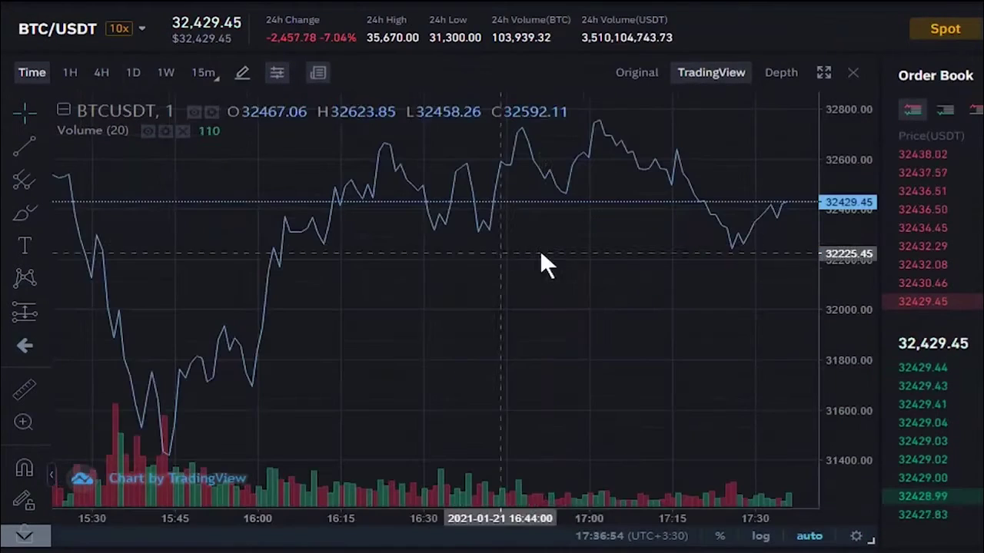
{"action": "left_click", "coordinate": [136, 75]}
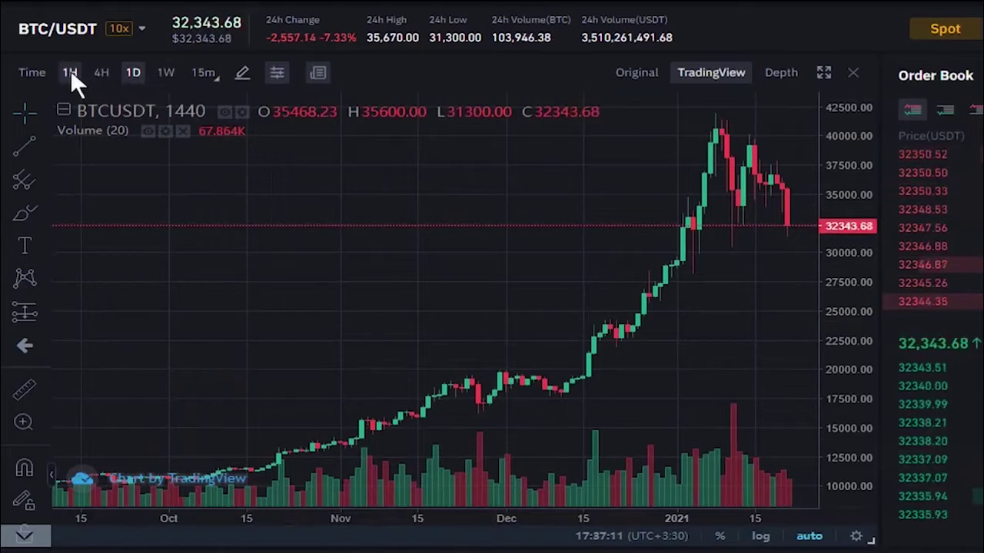
{"action": "left_click", "coordinate": [242, 72]}
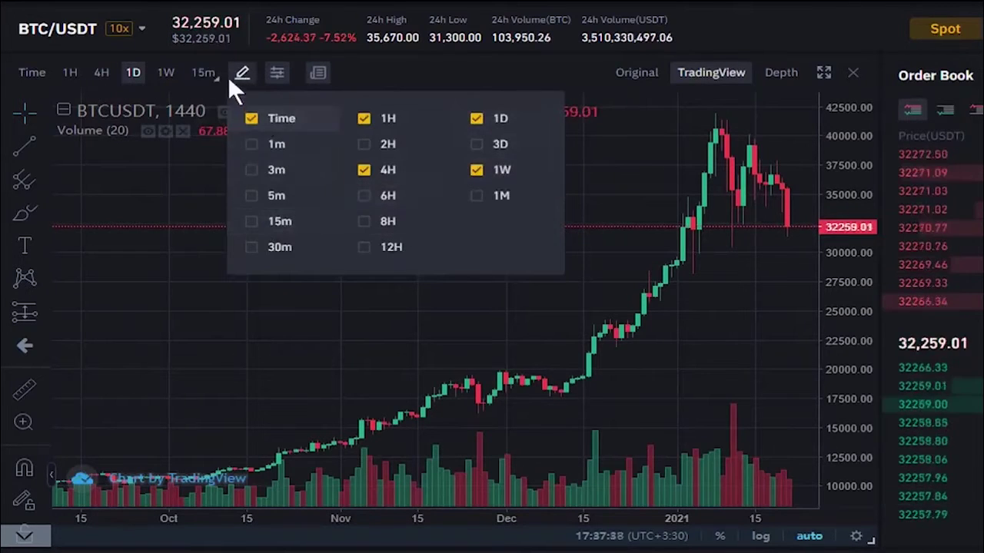
{"action": "left_click", "coordinate": [251, 69]}
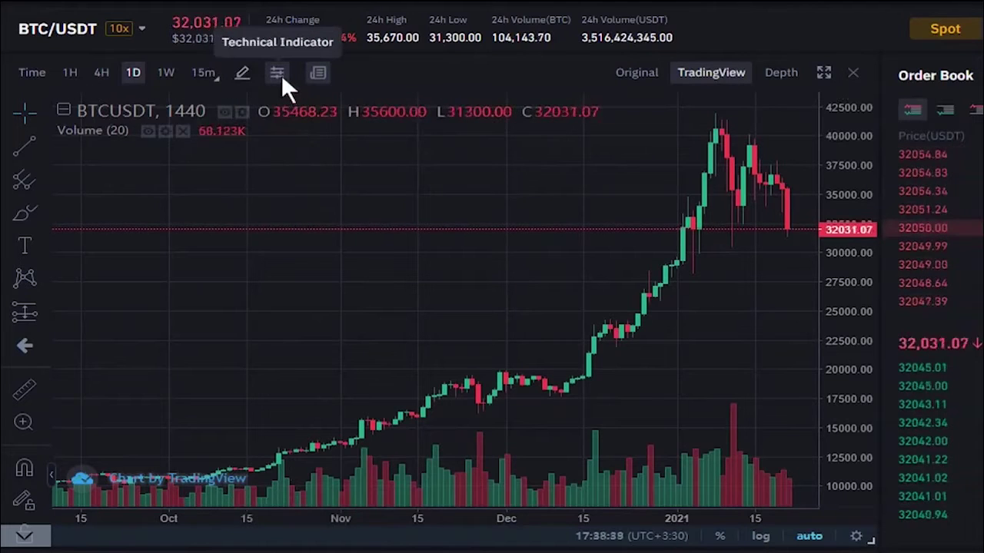
Search the technical indicators for "MACD", add the MACD indicator to the chart, and remove it again
{"action": "left_click", "coordinate": [278, 74]}
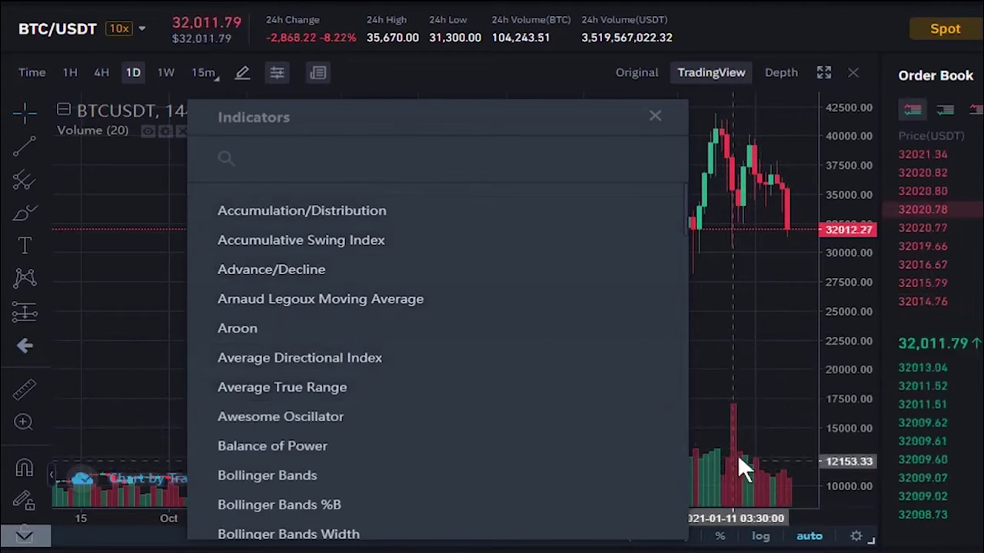
{"action": "left_click", "coordinate": [312, 161]}
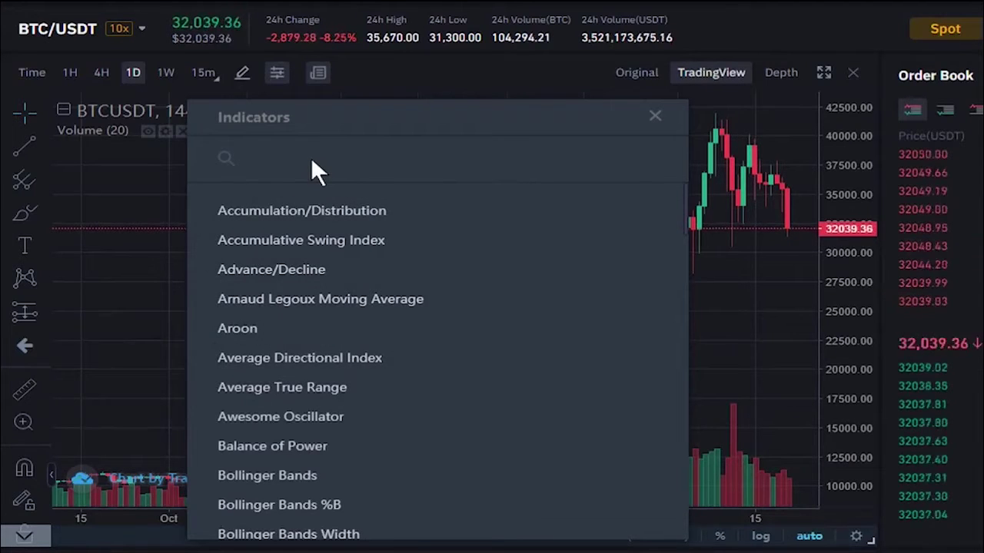
{"action": "type", "text": "MA"}
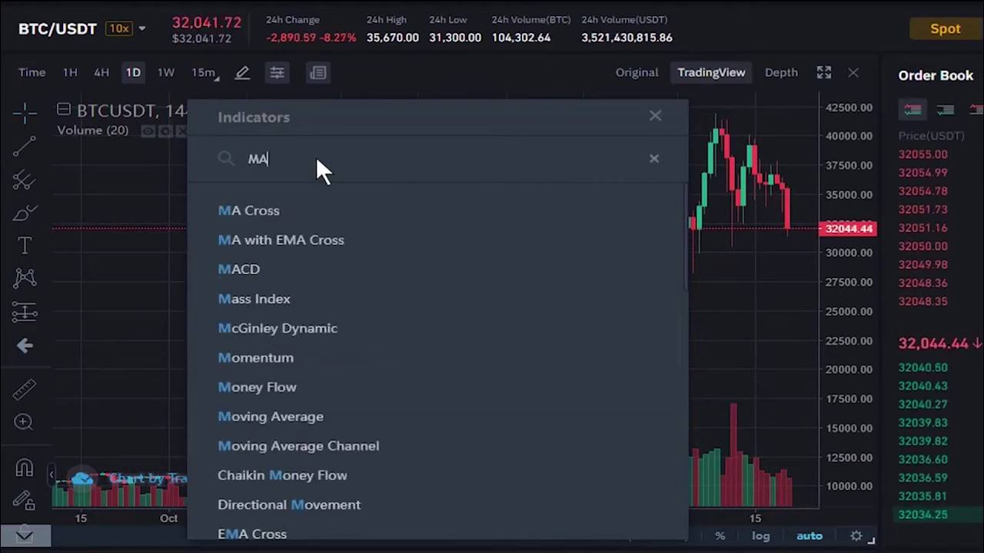
{"action": "type", "text": "CD"}
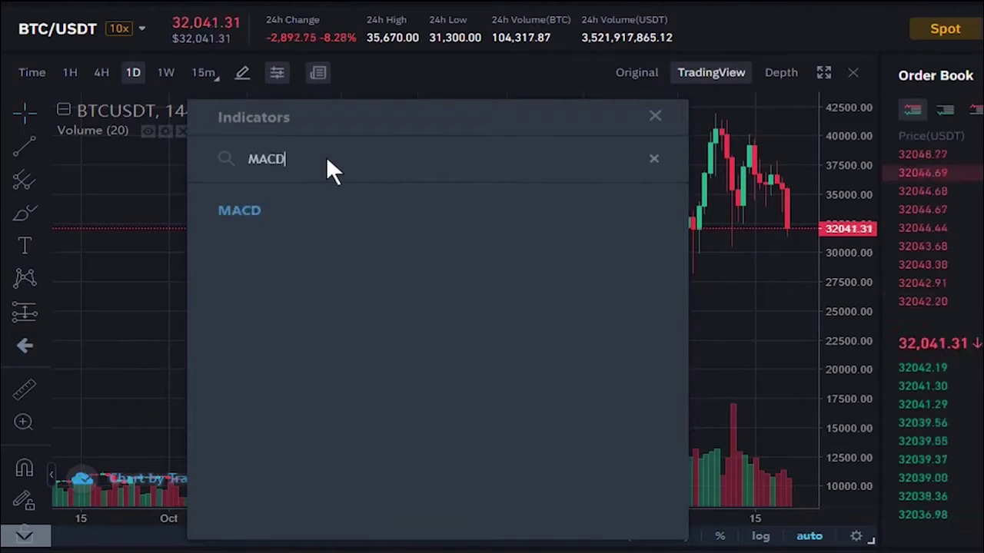
{"action": "left_click", "coordinate": [267, 210]}
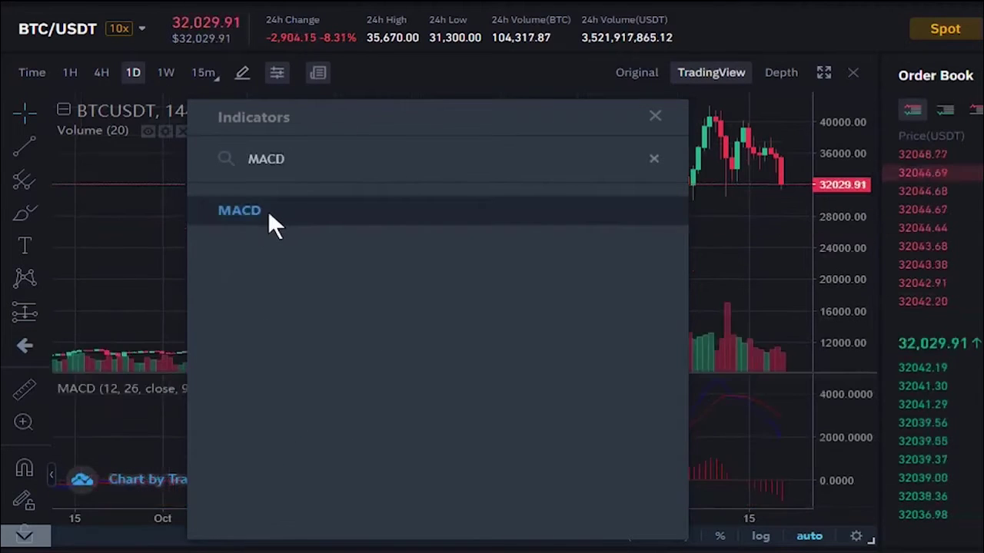
{"action": "left_click", "coordinate": [657, 117]}
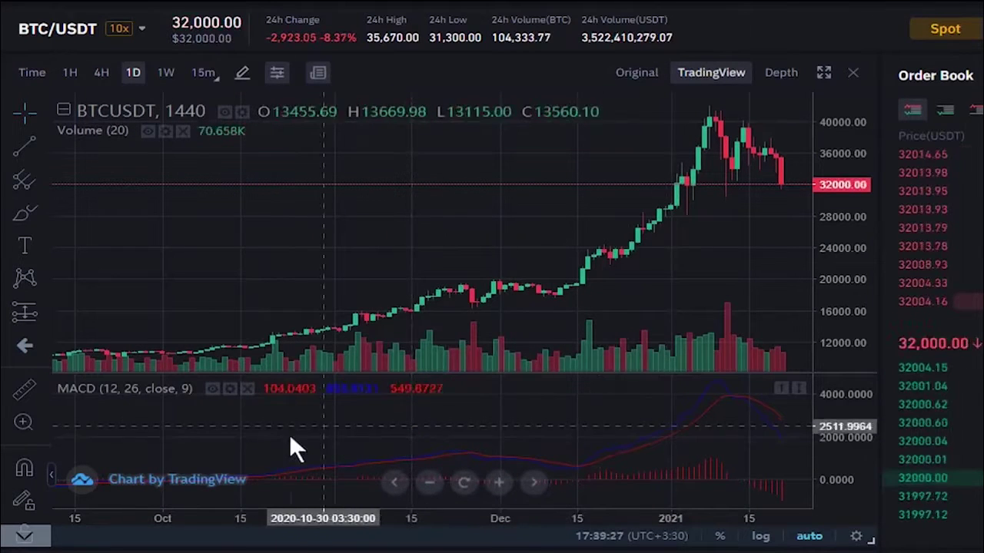
{"action": "left_click", "coordinate": [248, 387]}
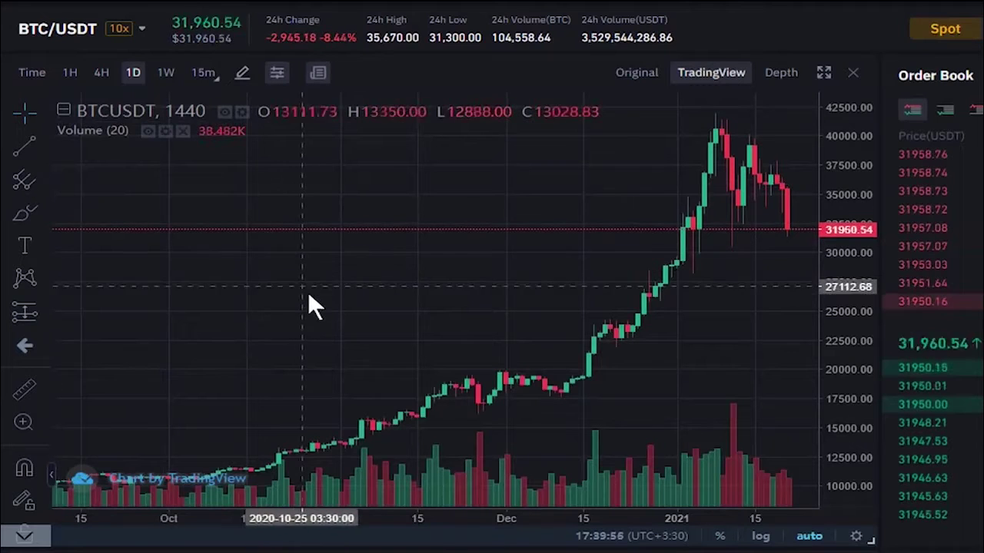
Draw a trend line from about 16,720 on 2020-12-06 to about 31,758 on 2021-01-21, and delete it
{"action": "left_click", "coordinate": [23, 147]}
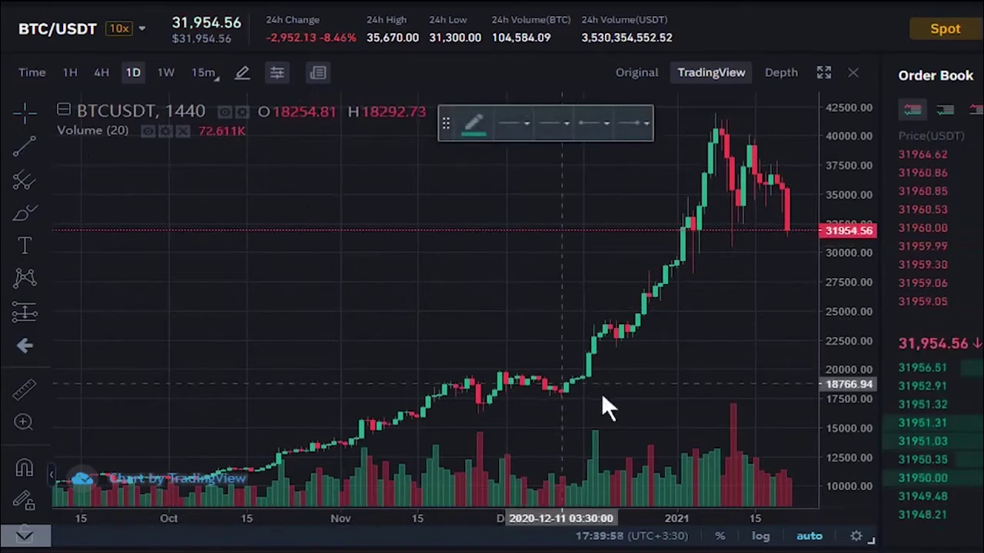
{"action": "left_click", "coordinate": [533, 407]}
{"action": "left_click", "coordinate": [798, 229]}
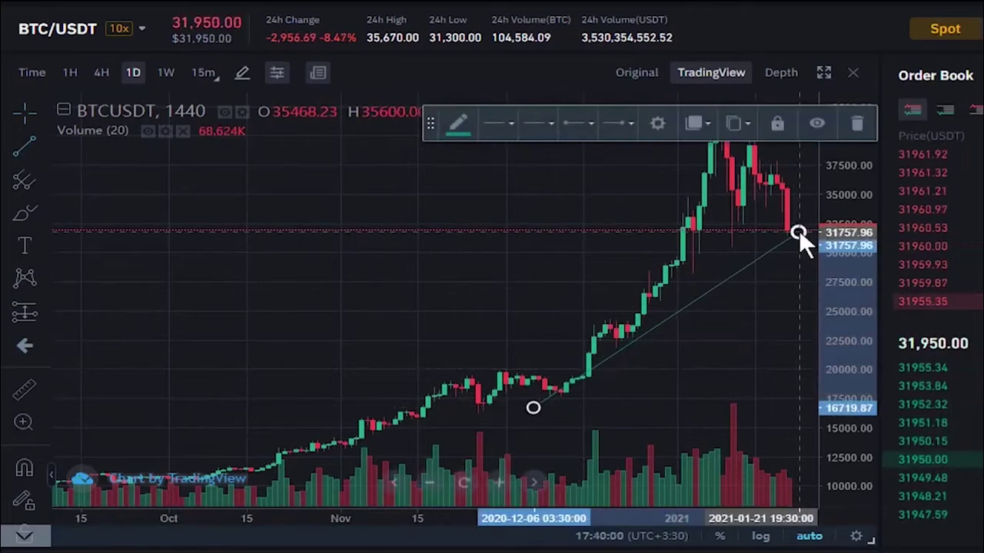
{"action": "left_click", "coordinate": [724, 346]}
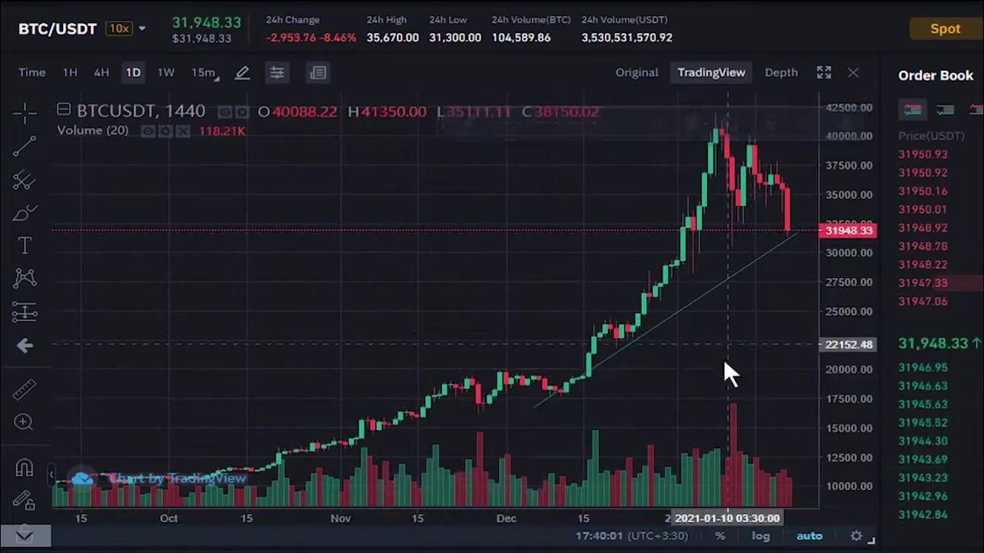
{"action": "left_click", "coordinate": [689, 310]}
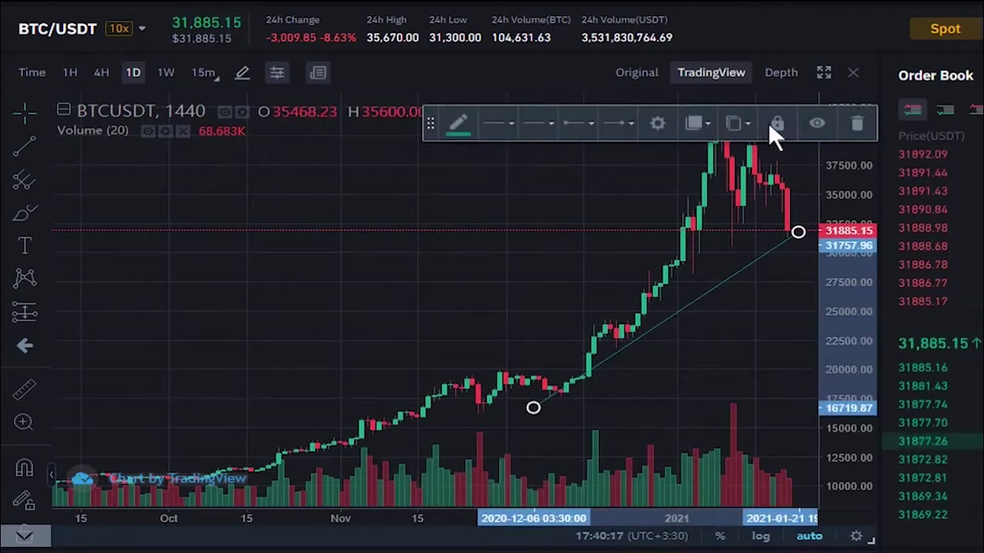
{"action": "left_click", "coordinate": [857, 123]}
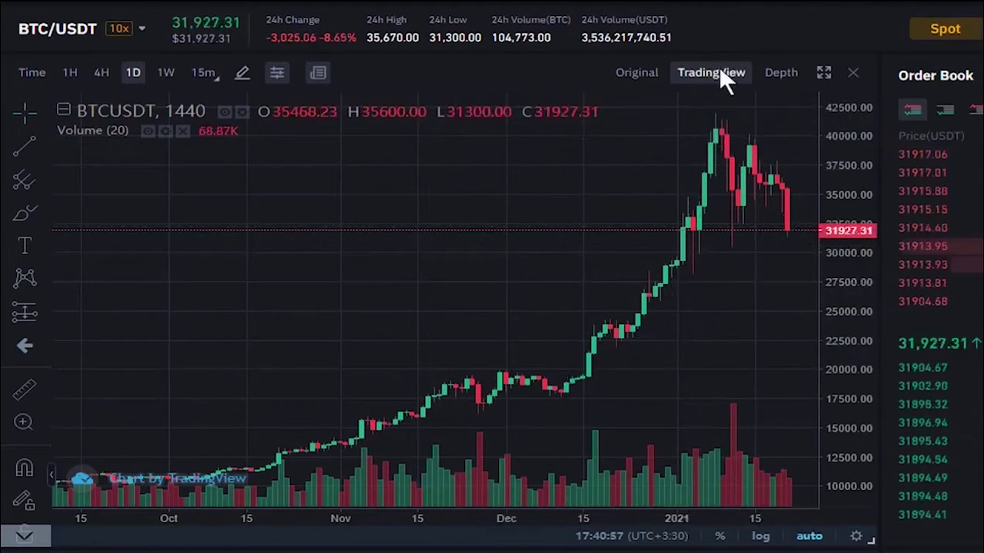
Preview the Original chart version and its Main and Sub indicator options, and return to the TradingView chart
{"action": "left_click", "coordinate": [637, 70]}
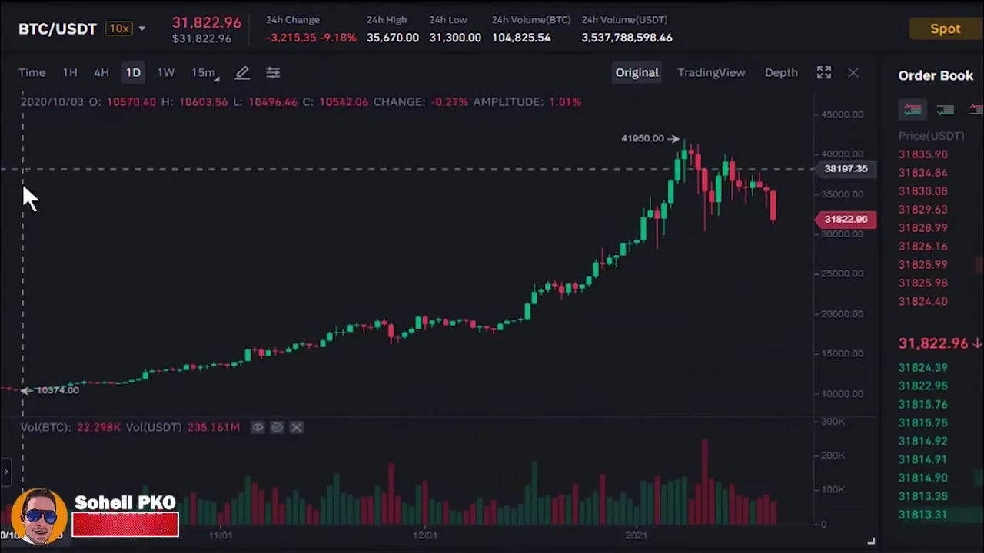
{"action": "left_click", "coordinate": [273, 75]}
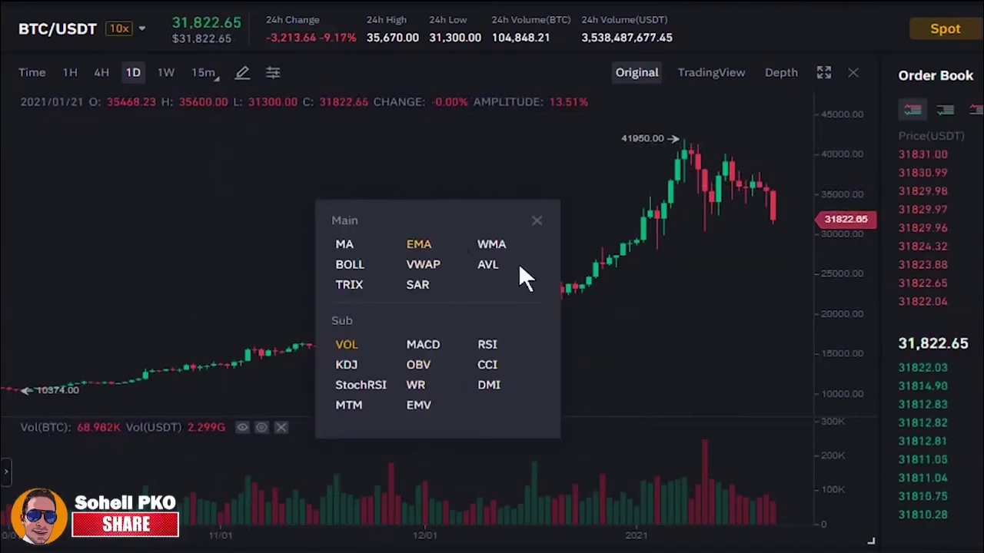
{"action": "left_click", "coordinate": [537, 221]}
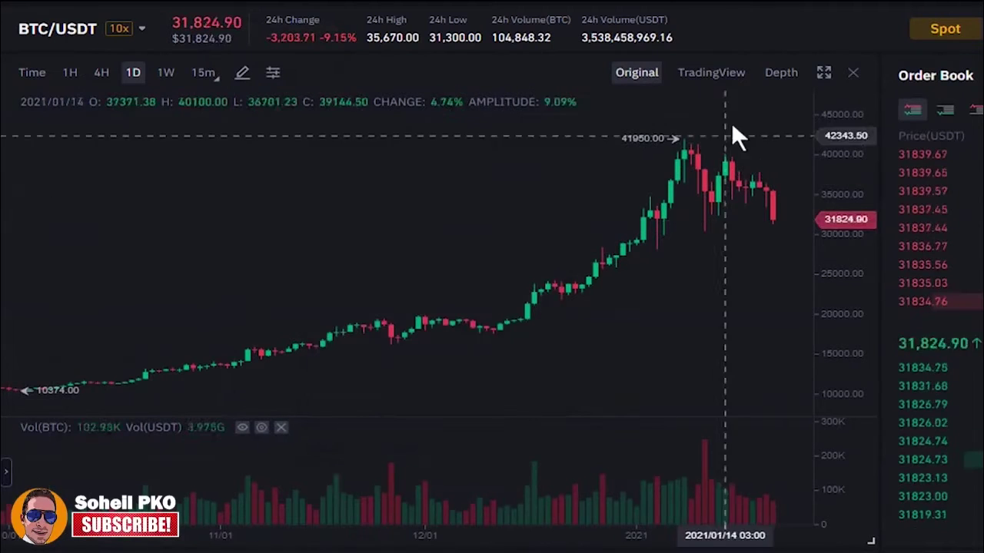
{"action": "left_click", "coordinate": [708, 71]}
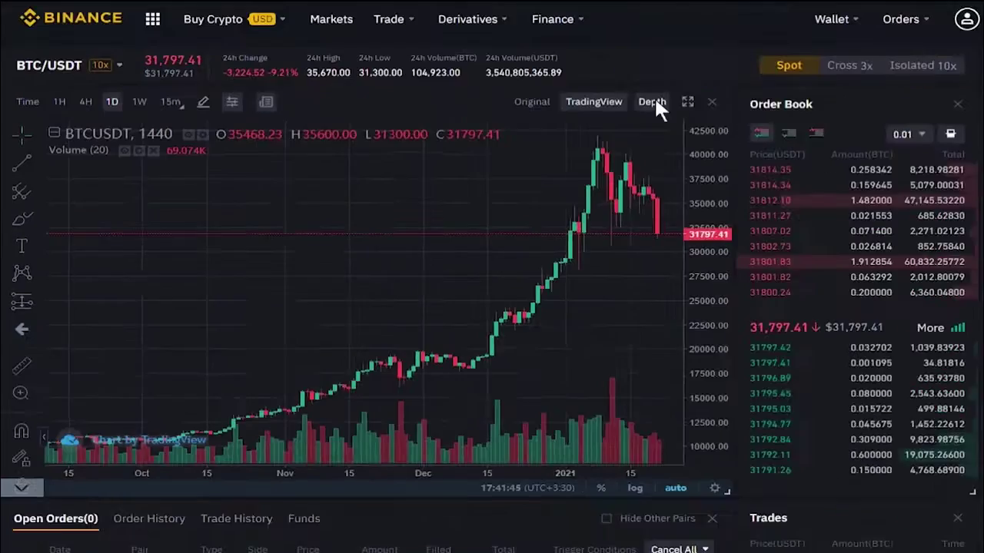
Examine the Depth chart, the Order Book and the Trades list, and return to the TradingView chart
{"action": "left_click", "coordinate": [780, 72]}
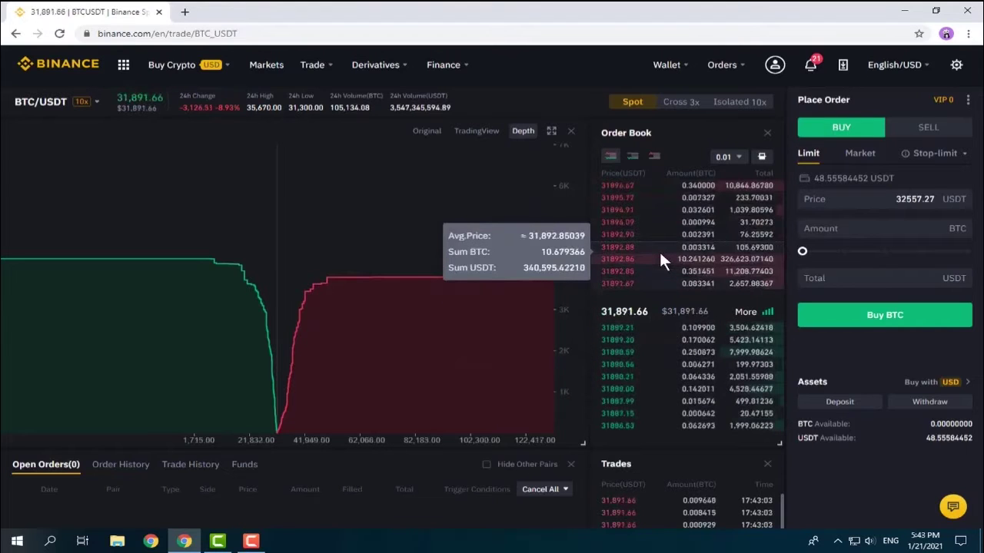
{"action": "scroll", "coordinate": [701, 284], "scroll_direction": "down", "scroll_amount": 2}
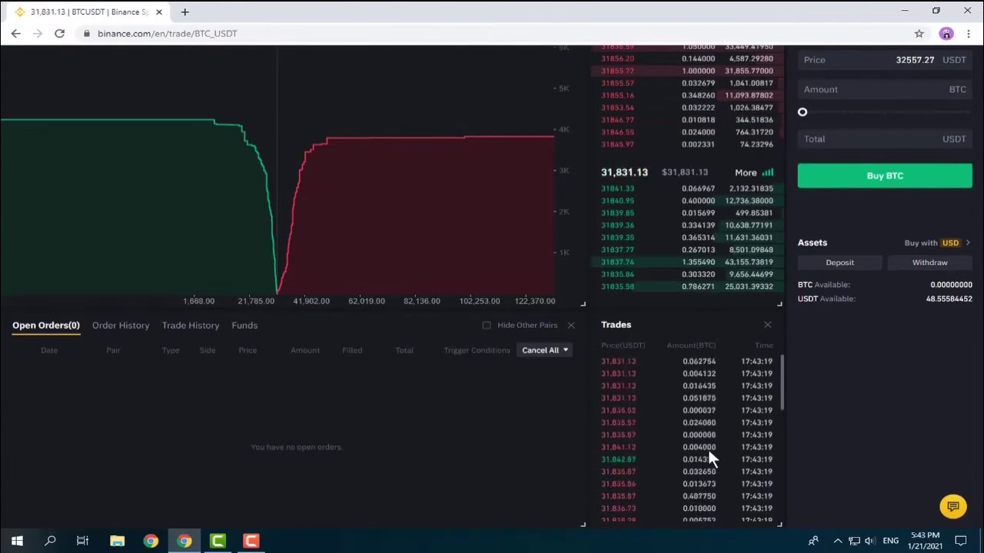
{"action": "scroll", "coordinate": [707, 447], "scroll_direction": "up", "scroll_amount": 2}
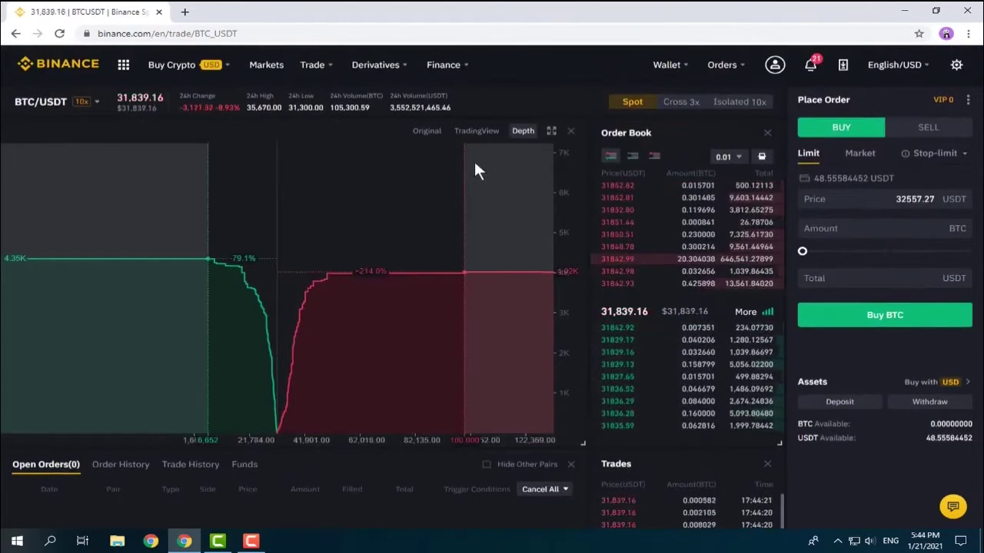
{"action": "left_click", "coordinate": [471, 131]}
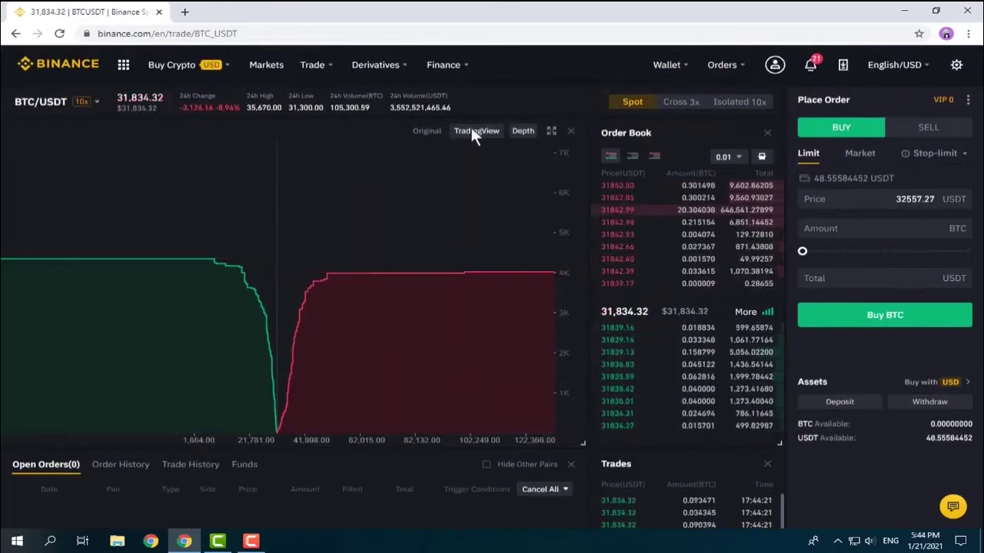
View the TradingView chart in full screen and return to the normal layout
{"action": "left_click", "coordinate": [551, 130]}
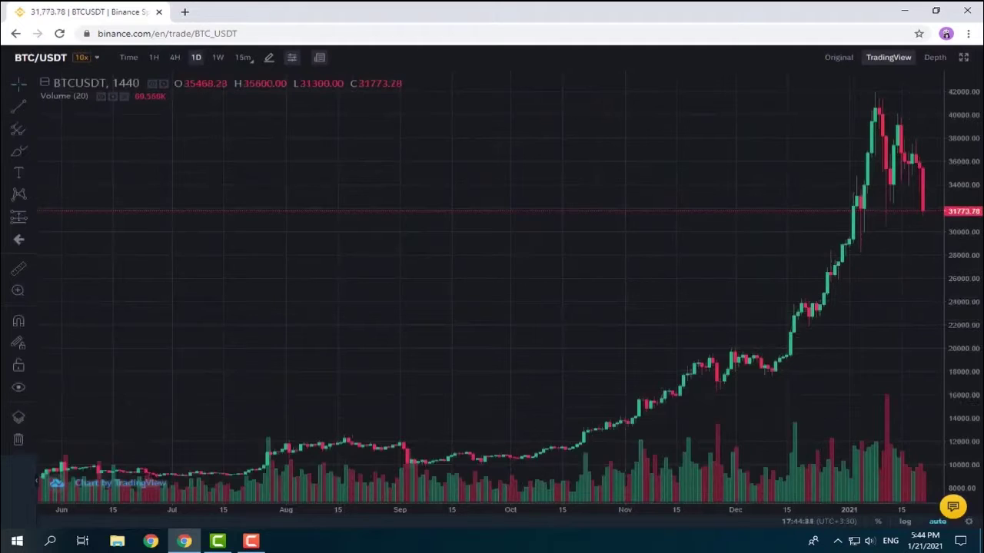
{"action": "left_click", "coordinate": [962, 58]}
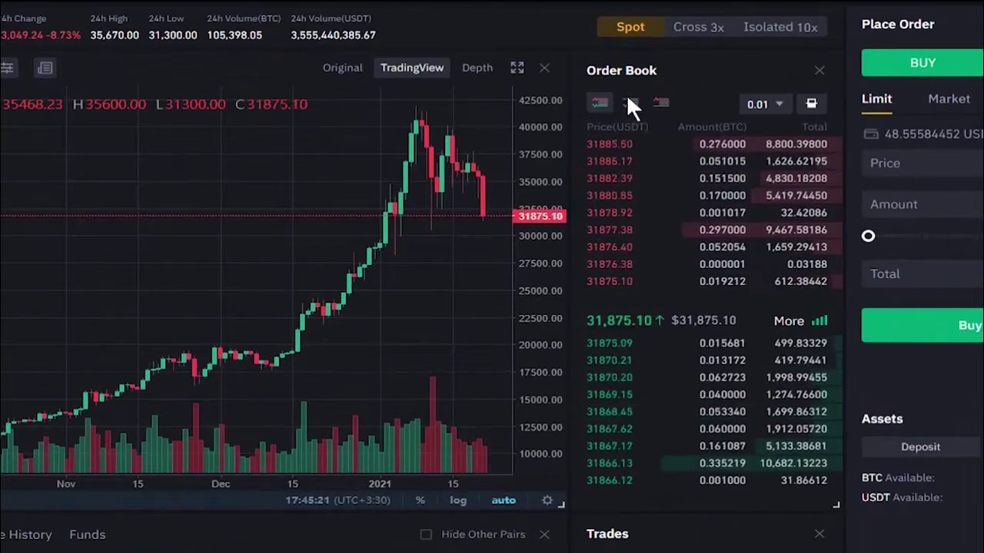
Filter the Order Book to buy orders only, sell orders only and both sides again, and examine the Trades list
{"action": "left_click", "coordinate": [630, 103]}
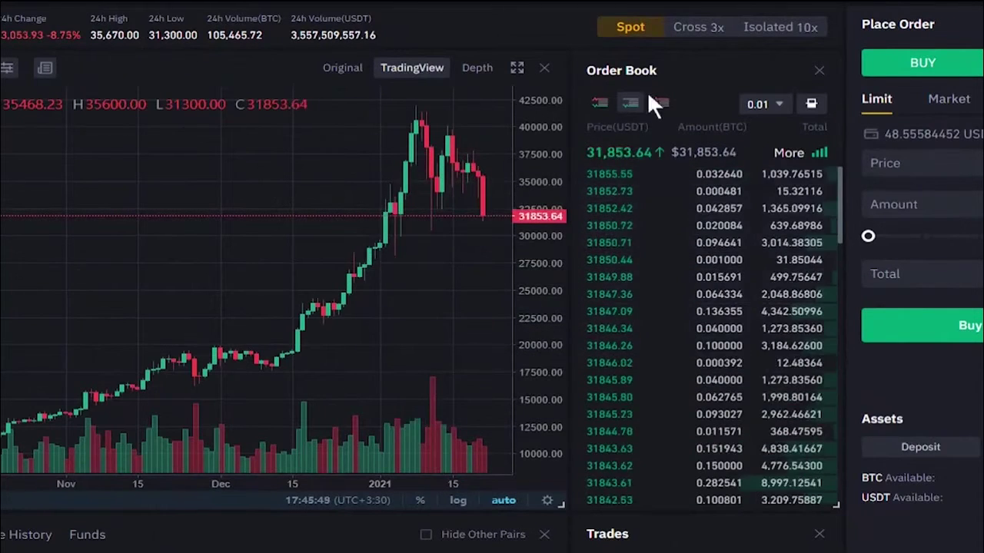
{"action": "left_click", "coordinate": [660, 102]}
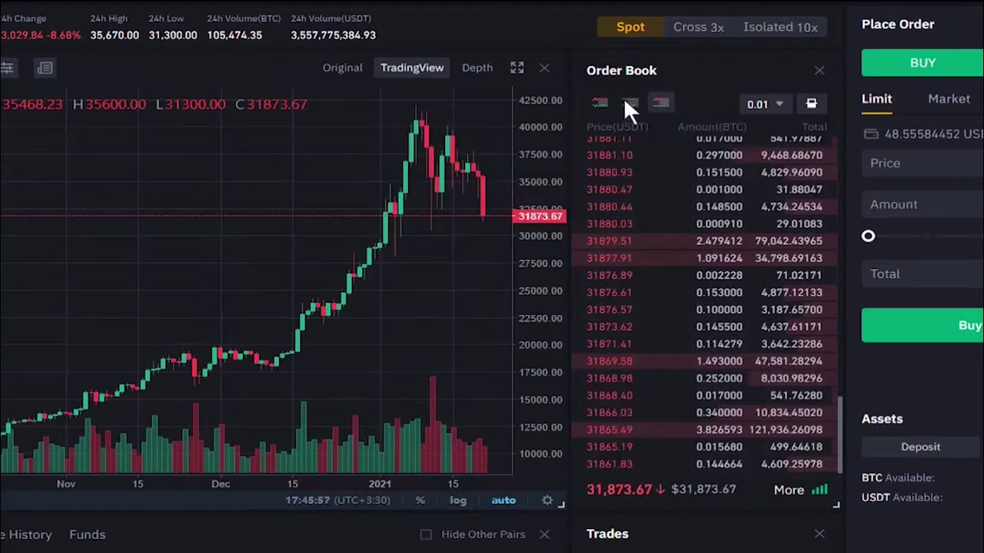
{"action": "left_click", "coordinate": [599, 103]}
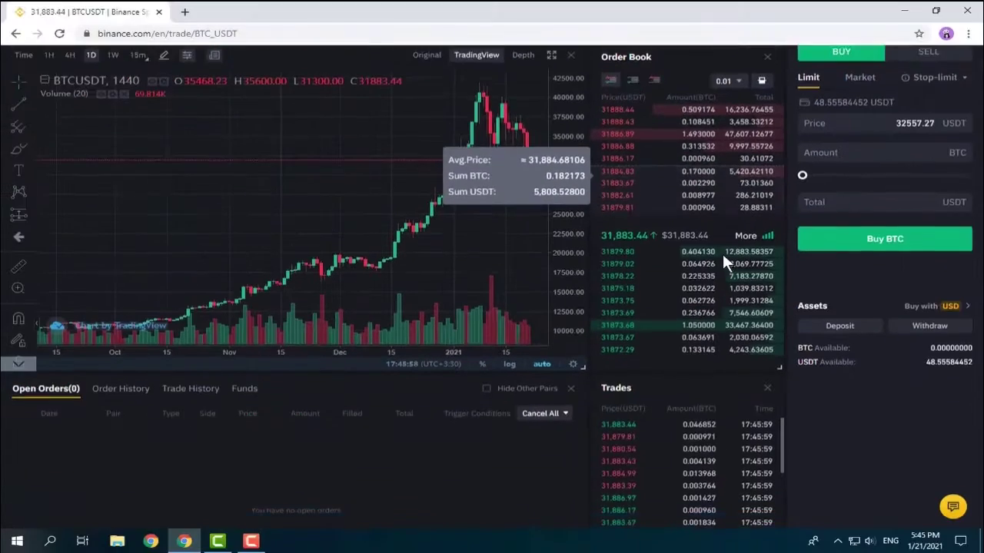
{"action": "scroll", "coordinate": [721, 256], "scroll_direction": "down", "scroll_amount": 1}
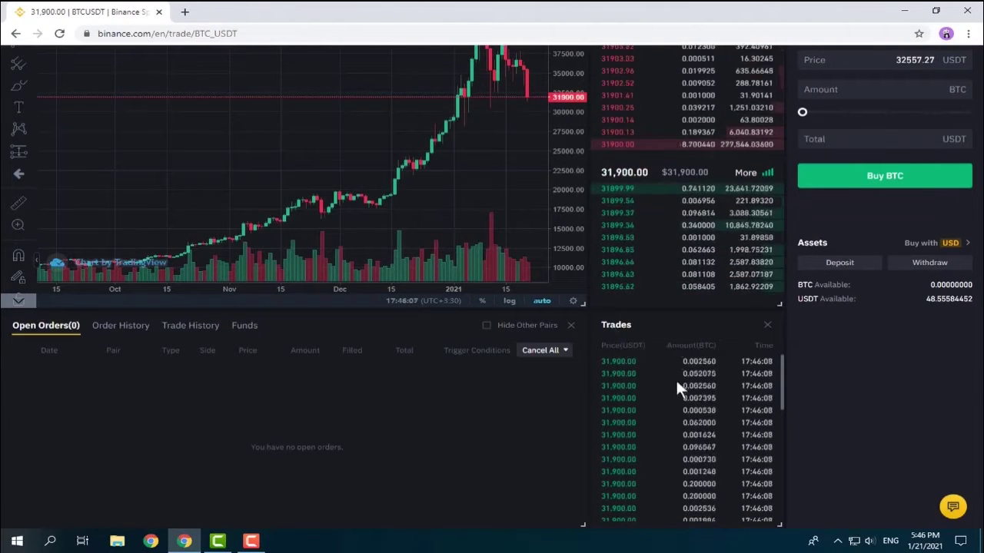
{"action": "scroll", "coordinate": [719, 476], "scroll_direction": "up", "scroll_amount": 3}
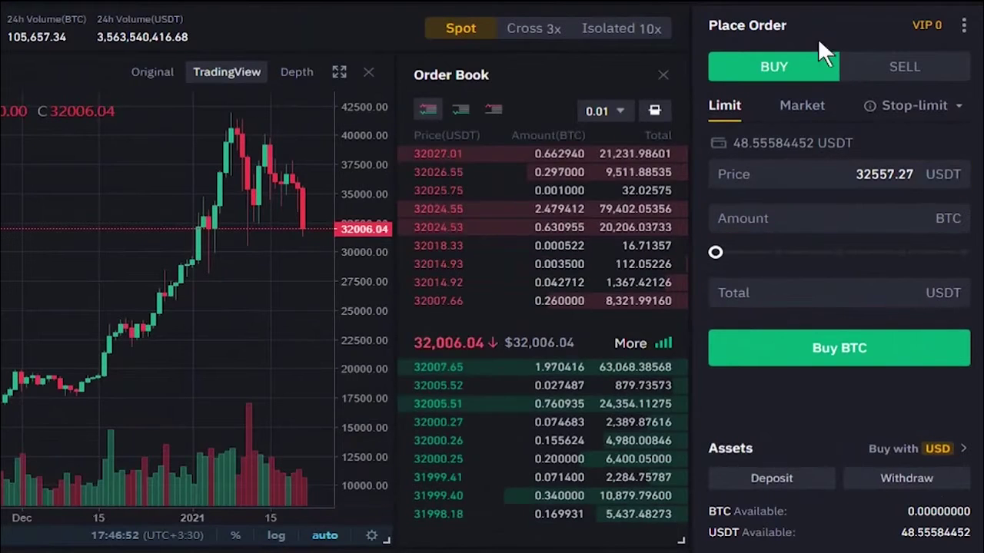
Compare the Buy and Sell sides of the BTC order form and return to the Buy side
{"action": "left_click", "coordinate": [905, 65]}
{"action": "left_click", "coordinate": [791, 62]}
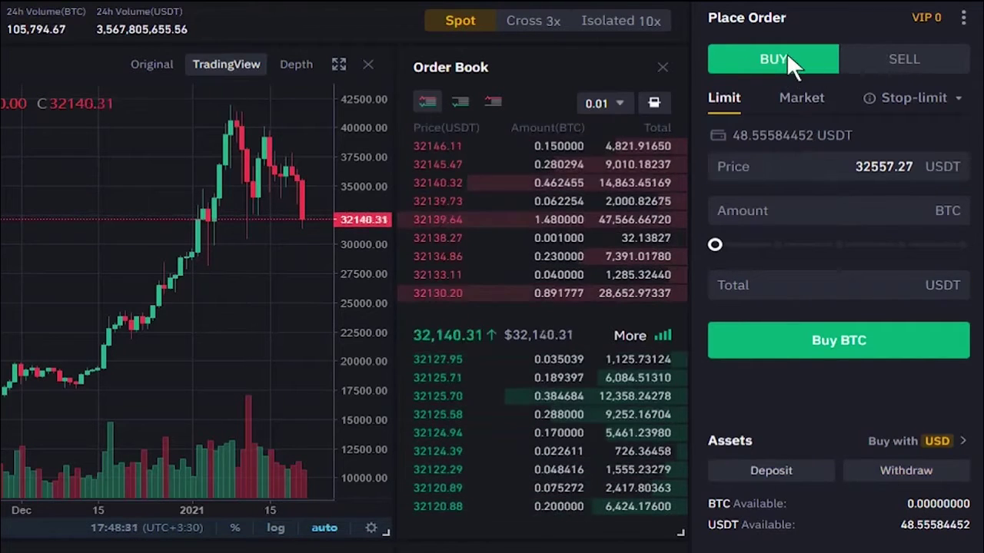
{"action": "left_click", "coordinate": [913, 53]}
{"action": "left_click", "coordinate": [779, 53]}
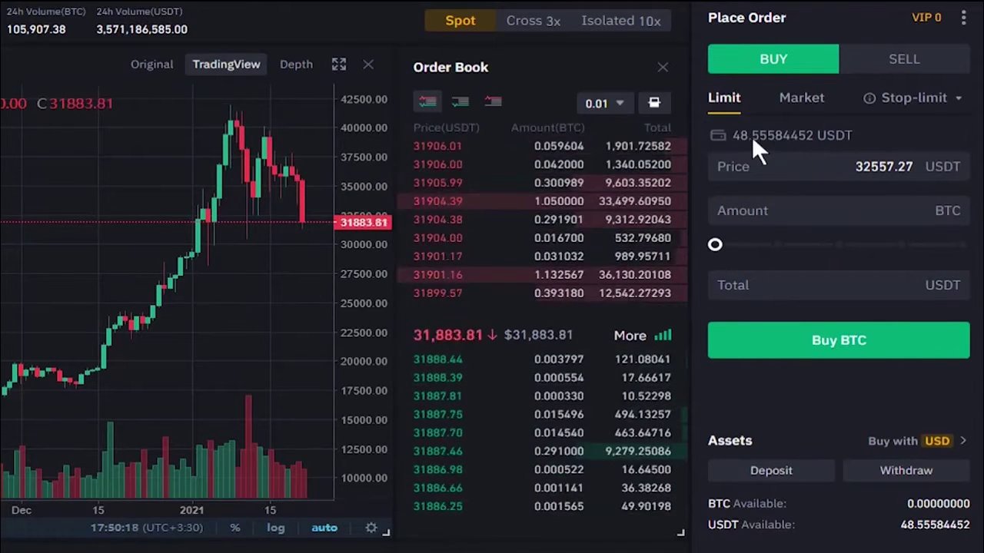
{"action": "left_click", "coordinate": [914, 57]}
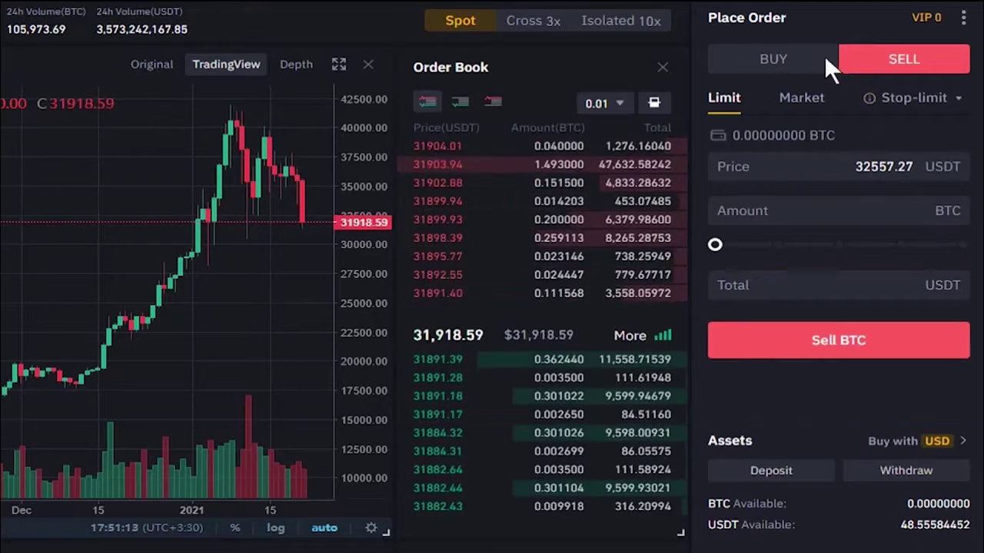
{"action": "left_click", "coordinate": [776, 61]}
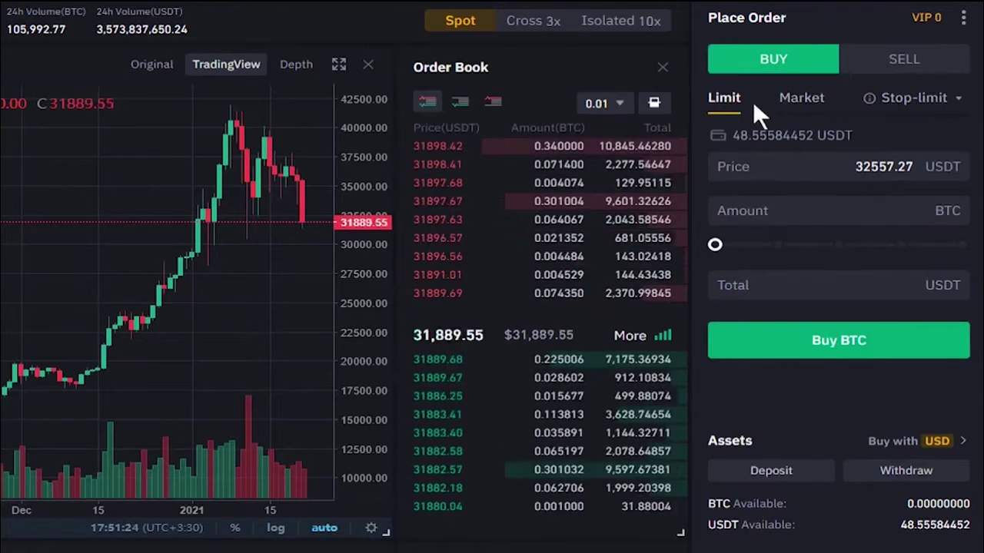
Compare the fields of the Limit, Market and Stop-limit order types for buying BTC
{"action": "mouse_move", "coordinate": [959, 104]}
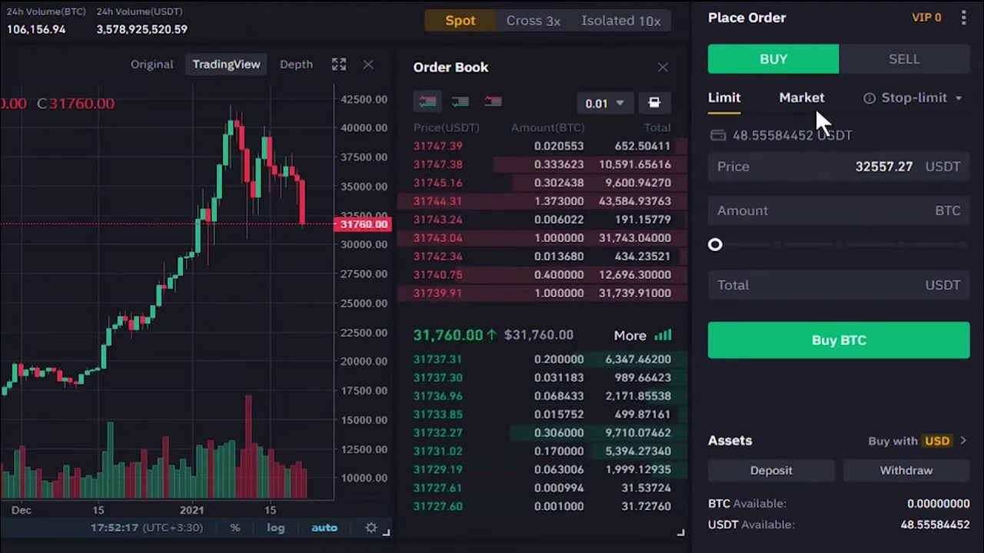
{"action": "left_click", "coordinate": [808, 96]}
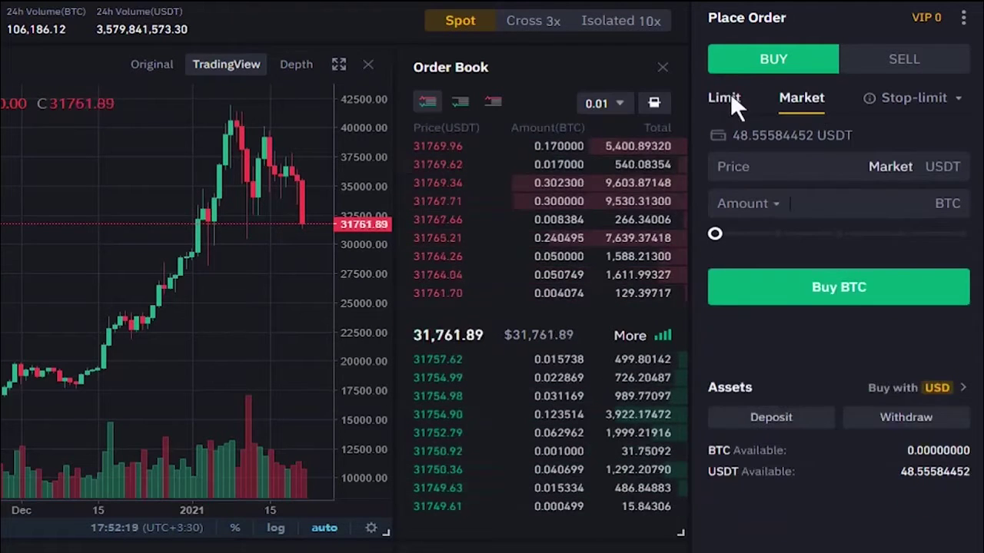
{"action": "left_click", "coordinate": [732, 94]}
{"action": "left_click", "coordinate": [895, 97]}
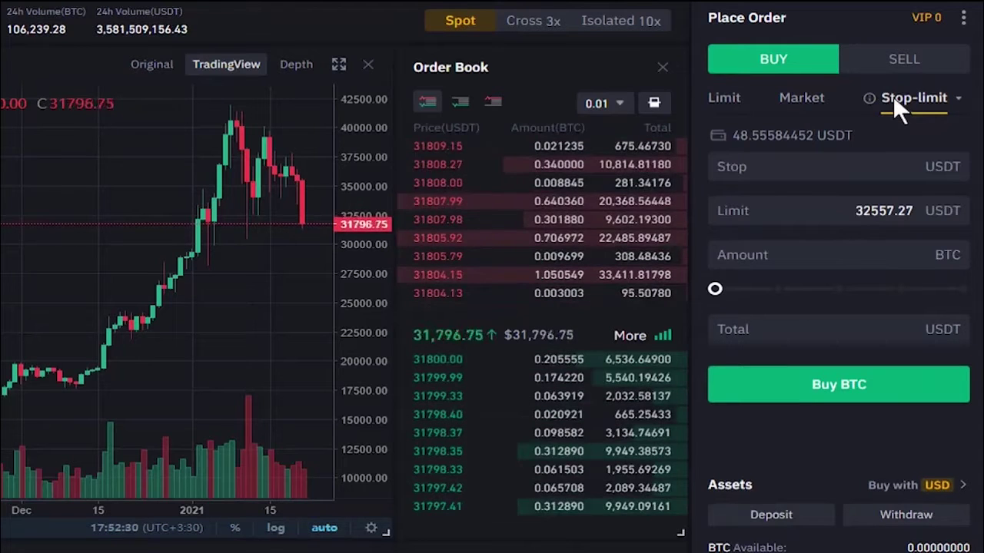
Choose a Market buy order for BTC and enter an amount of 1 BTC
{"action": "left_click", "coordinate": [803, 95]}
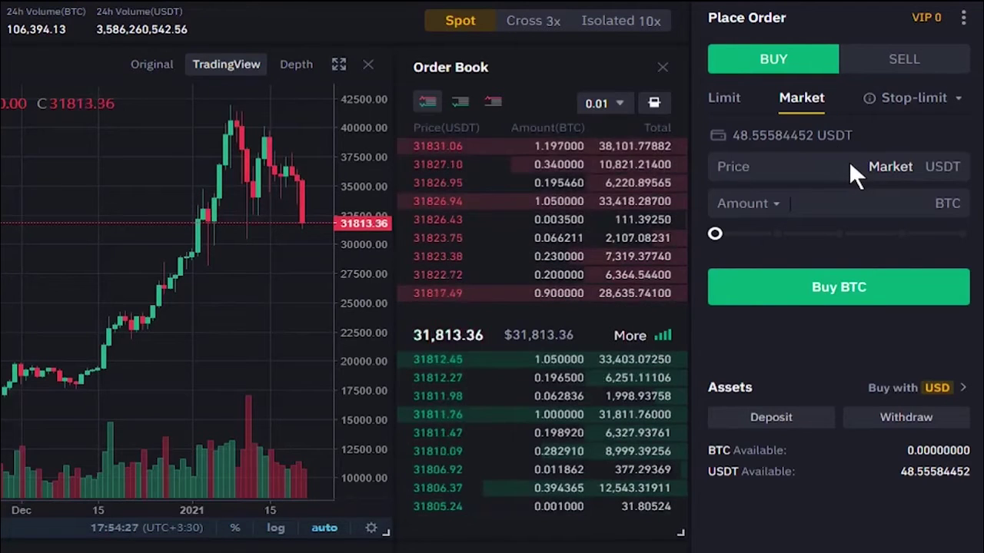
{"action": "left_click", "coordinate": [857, 206]}
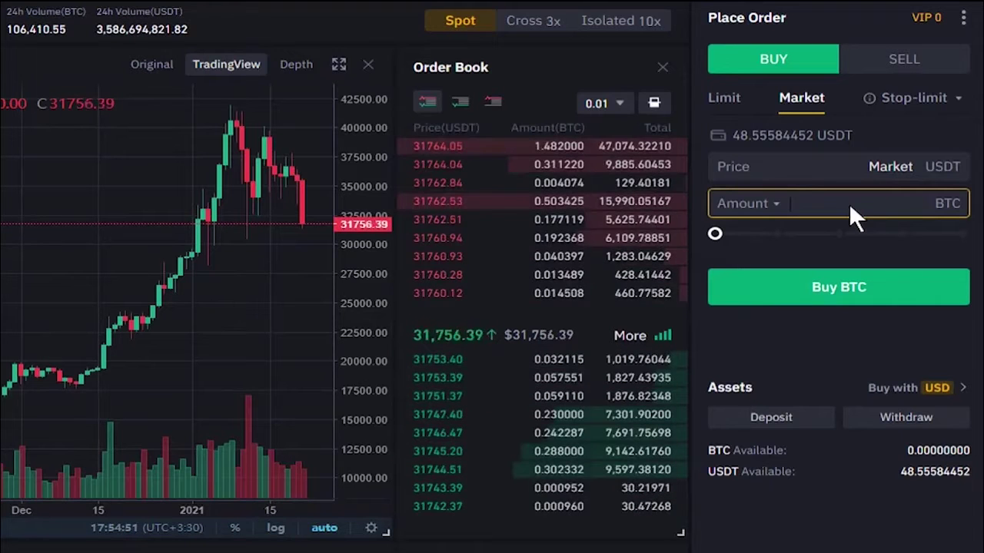
{"action": "left_click", "coordinate": [849, 202]}
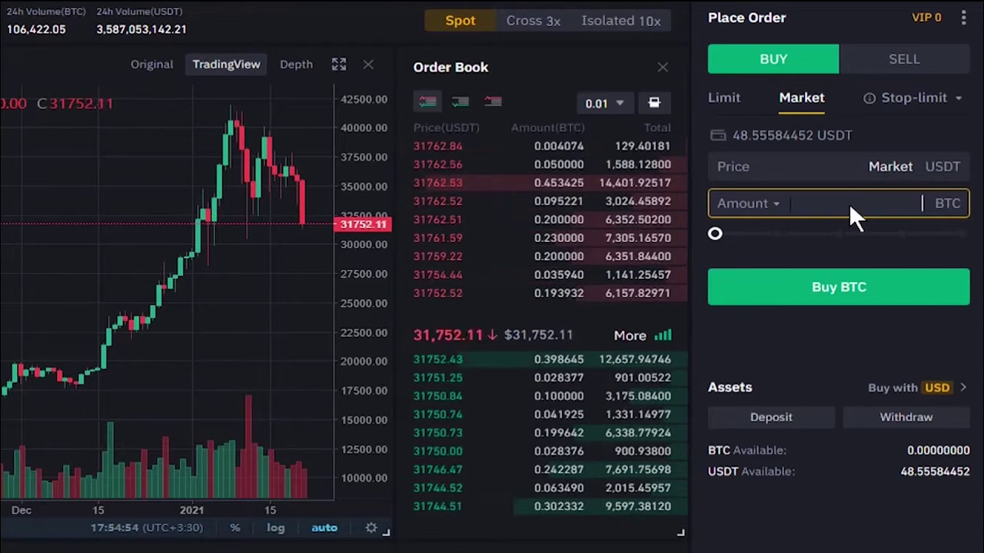
{"action": "type", "text": "1"}
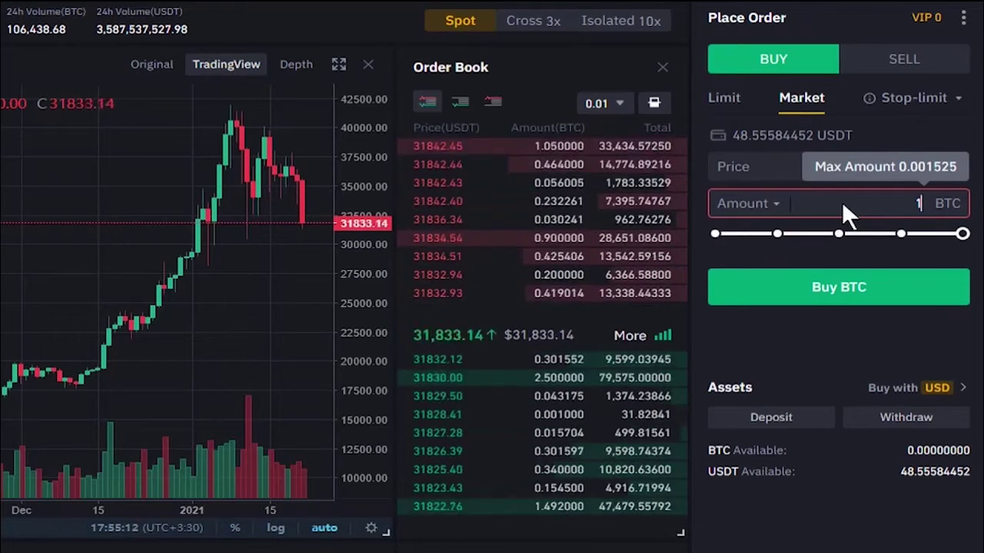
Try 100% of the USDT balance, reduce the amount to 50% (0.000763 BTC), and place the market buy order
{"action": "left_click_drag", "start_coordinate": [730, 235], "coordinate": [965, 250]}
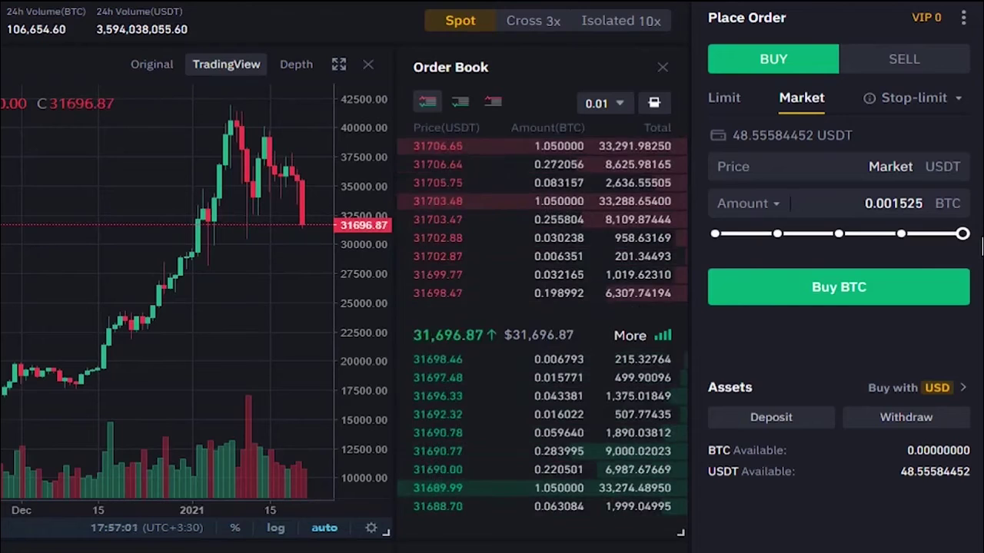
{"action": "mouse_move", "coordinate": [969, 245]}
{"action": "left_click_drag", "start_coordinate": [965, 238], "coordinate": [843, 252]}
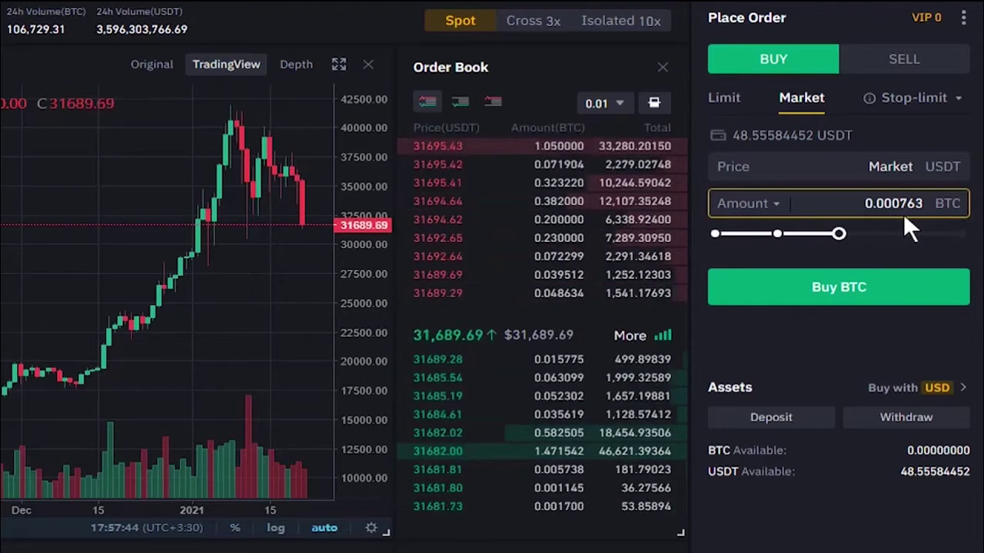
{"action": "left_click", "coordinate": [848, 292]}
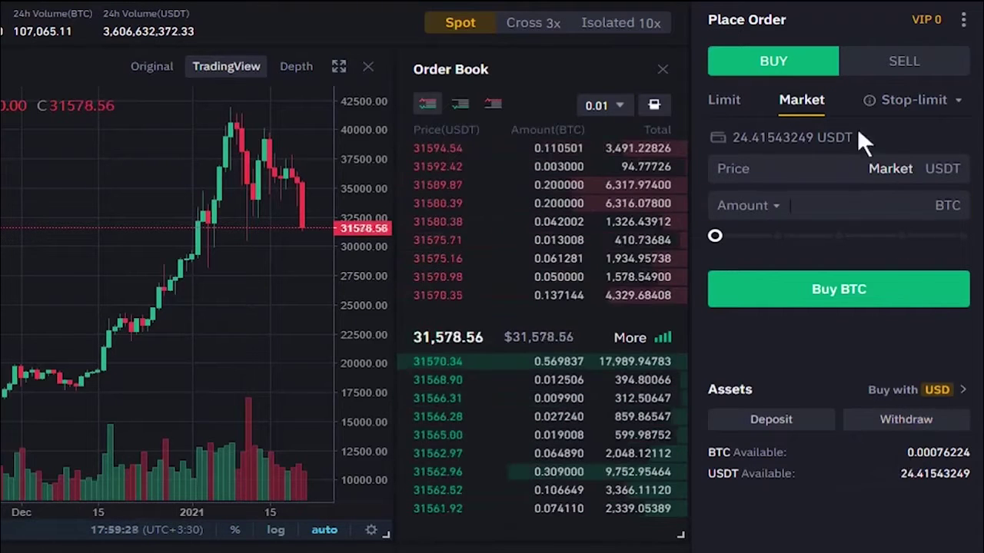
Check the BTC balance available for selling and return to the Buy side
{"action": "left_click", "coordinate": [882, 58]}
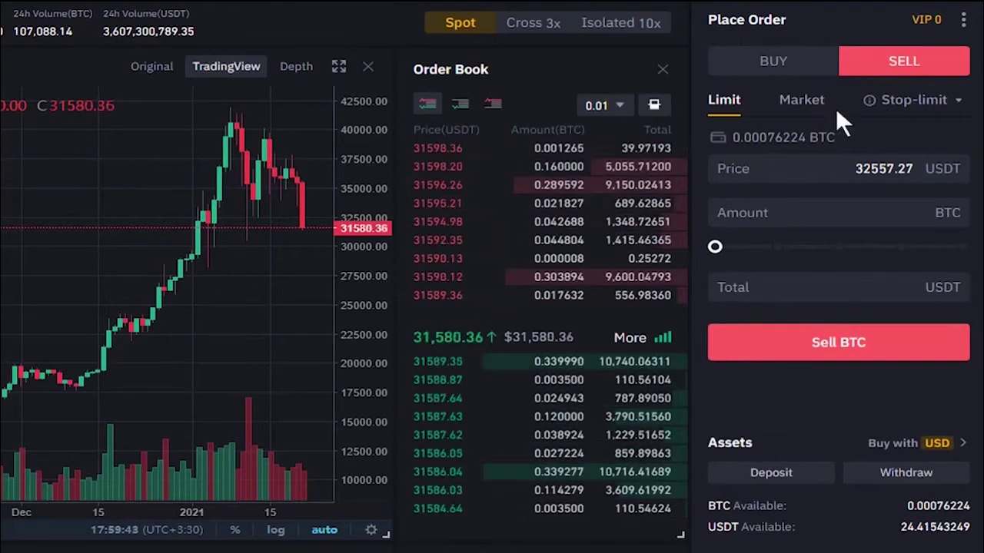
{"action": "left_click", "coordinate": [791, 60]}
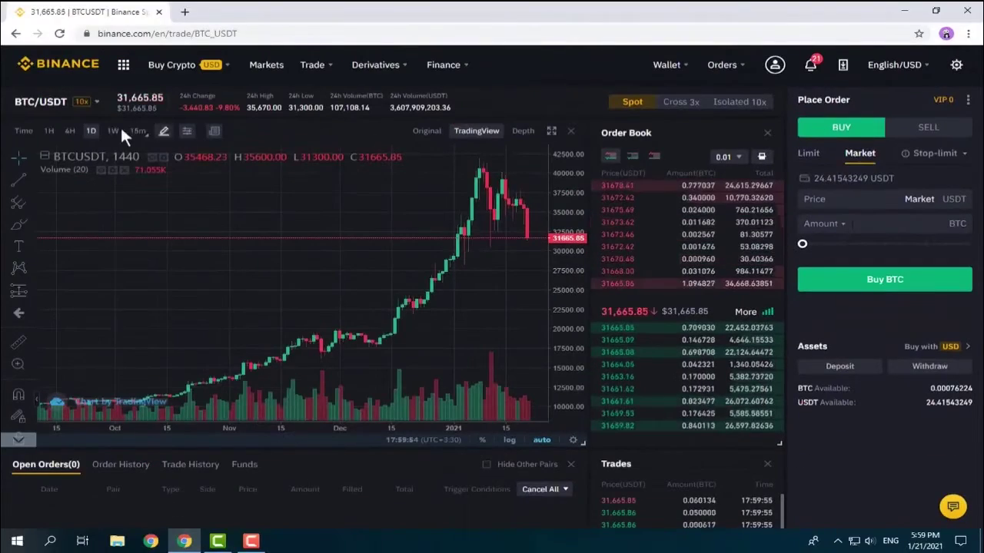
Search the trading pairs for "eth" and open the ETH/USDT pair
{"action": "mouse_move", "coordinate": [93, 101]}
{"action": "left_click", "coordinate": [85, 140]}
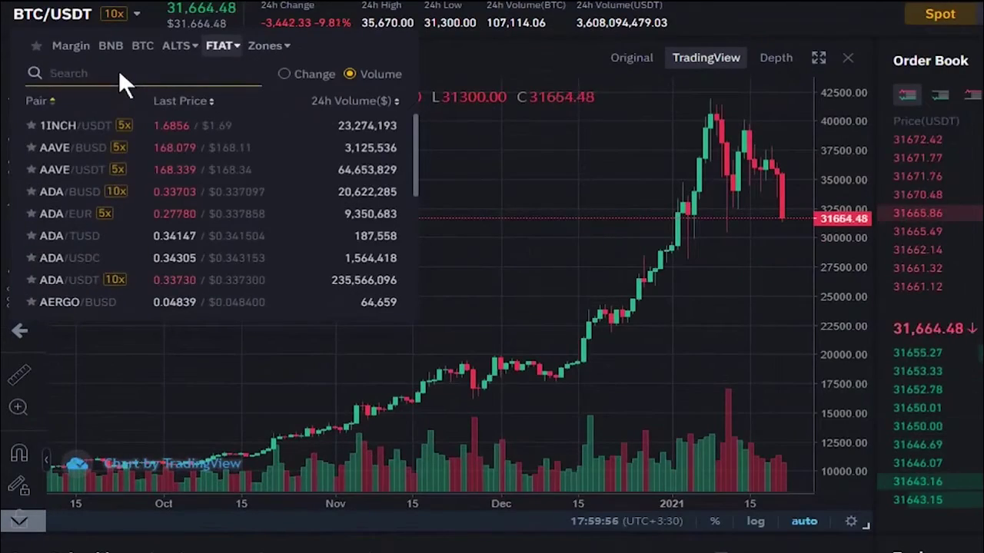
{"action": "type", "text": "eth"}
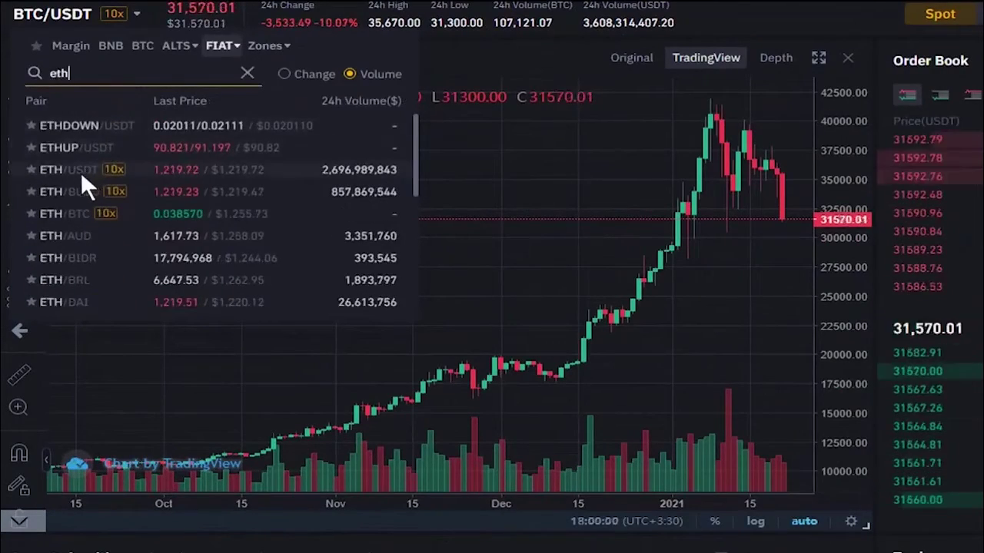
{"action": "left_click", "coordinate": [74, 166]}
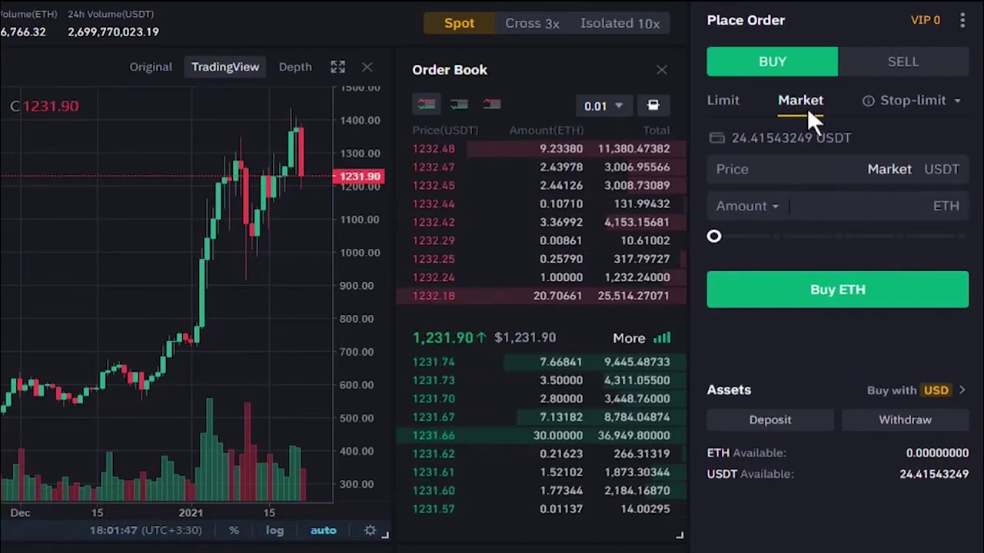
Set the market buy amount to 100% of the USDT balance (0.01957 ETH) and place the order
{"action": "mouse_move", "coordinate": [724, 241]}
{"action": "left_click_drag", "start_coordinate": [719, 240], "coordinate": [962, 238]}
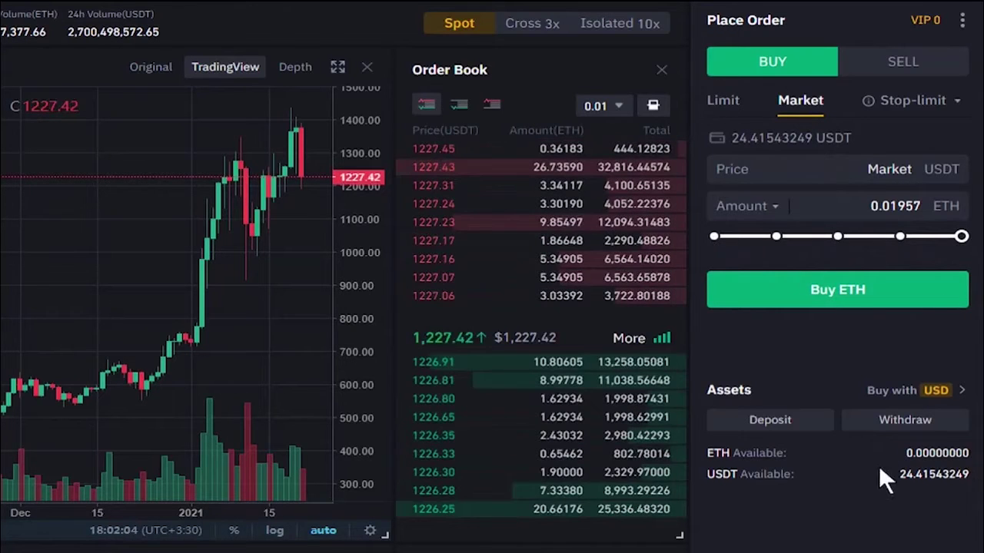
{"action": "left_click", "coordinate": [853, 290]}
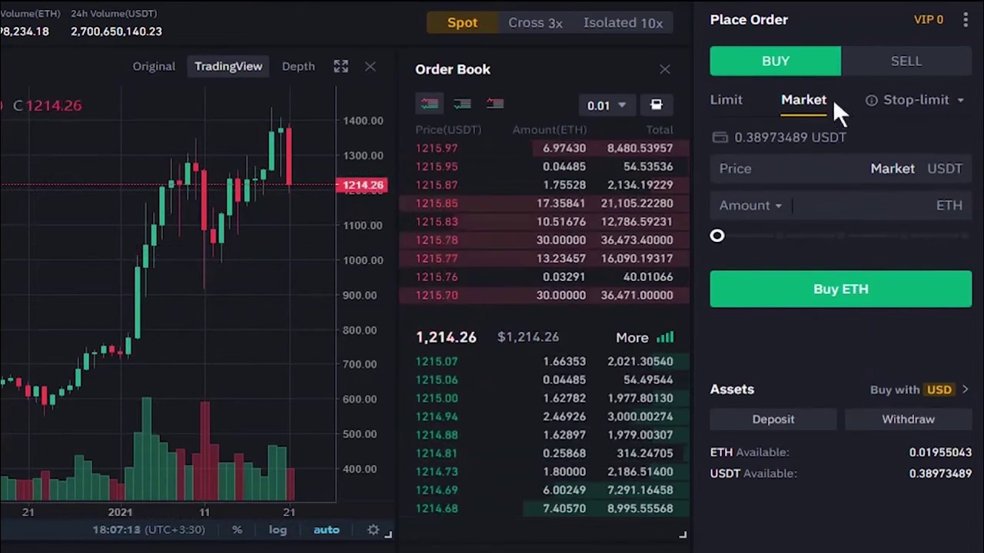
Switch to selling ETH, set the amount to 100% of the holdings (0.01955 ETH), and place the market sell order
{"action": "left_click", "coordinate": [892, 63]}
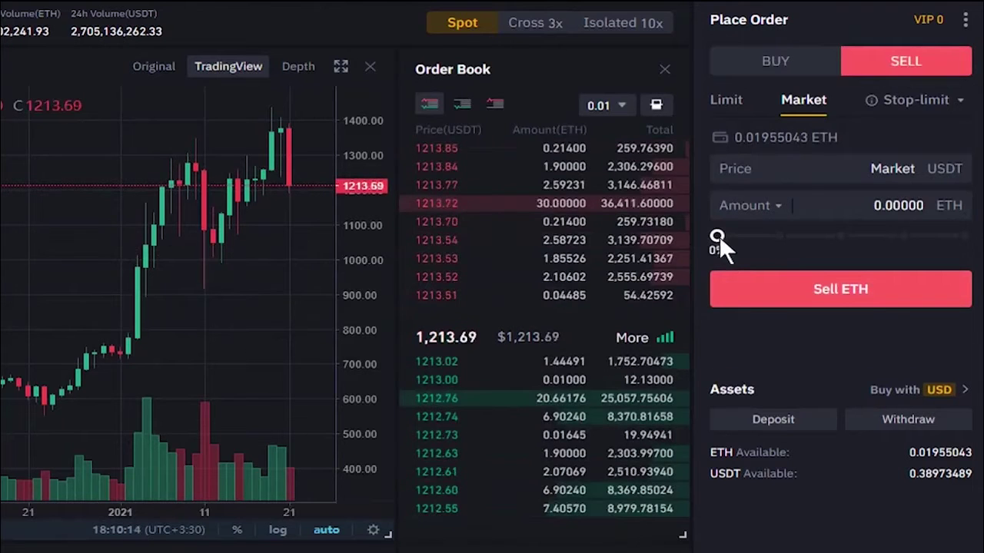
{"action": "left_click_drag", "start_coordinate": [718, 236], "coordinate": [851, 236]}
{"action": "left_click", "coordinate": [965, 236]}
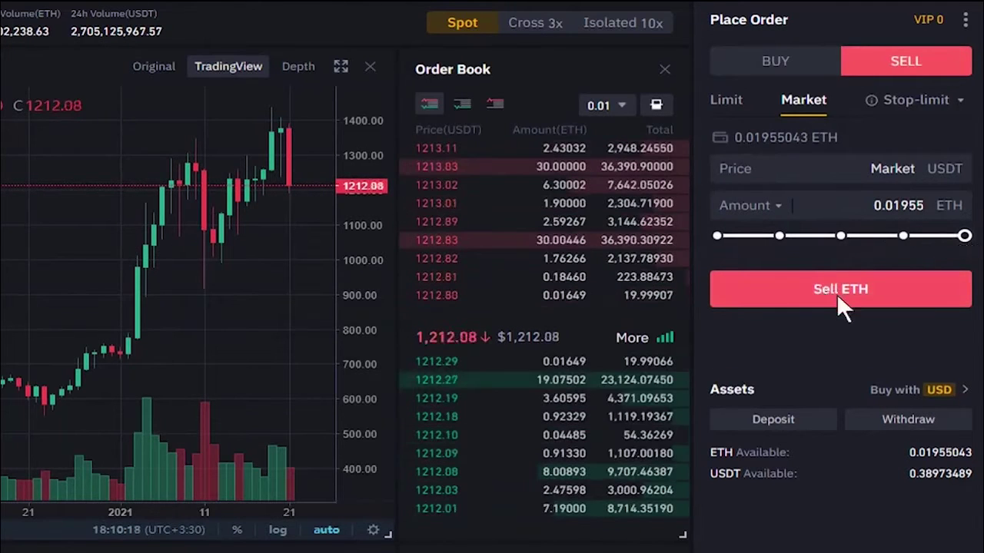
{"action": "left_click", "coordinate": [860, 287]}
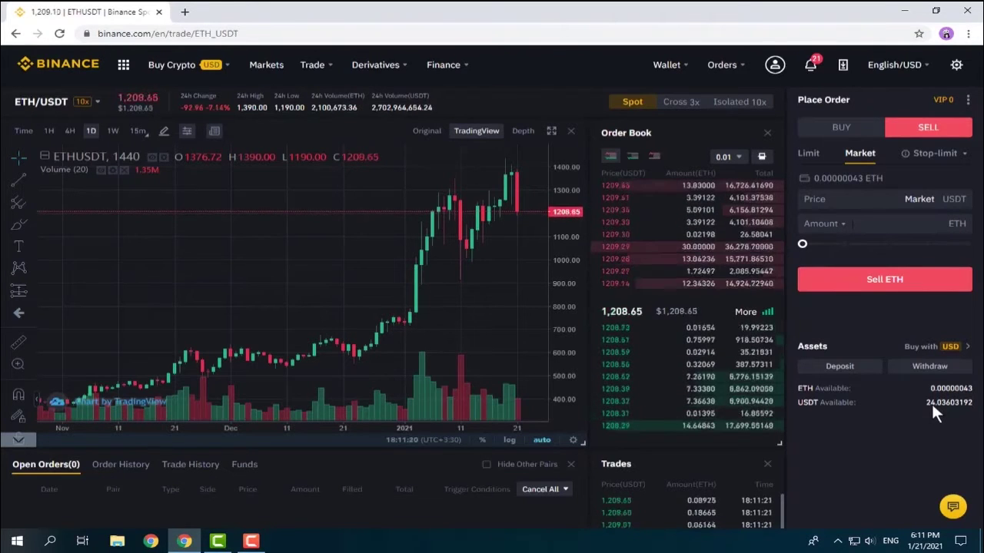
Search the trading pairs for "btc" and open the BTC/USDT pair
{"action": "mouse_move", "coordinate": [93, 108]}
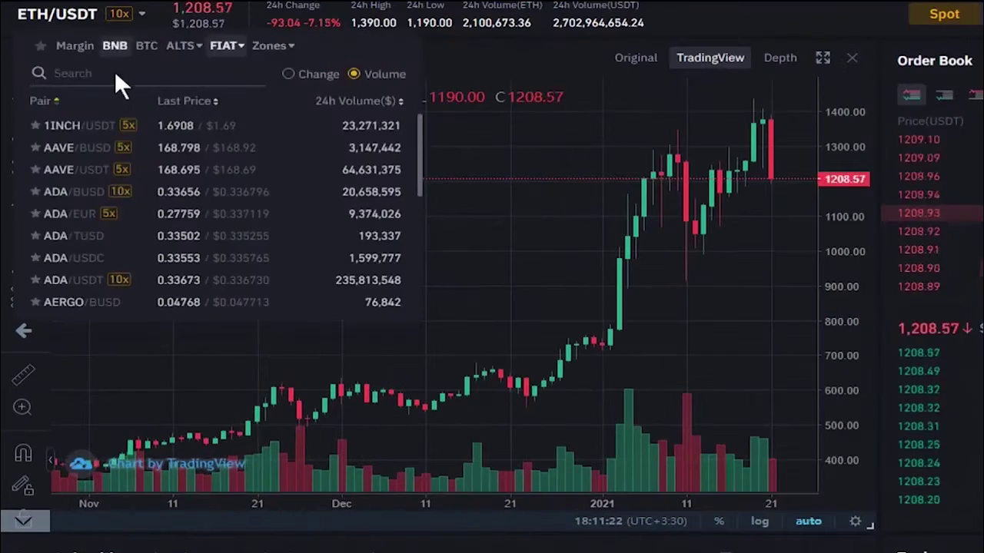
{"action": "left_click", "coordinate": [116, 74]}
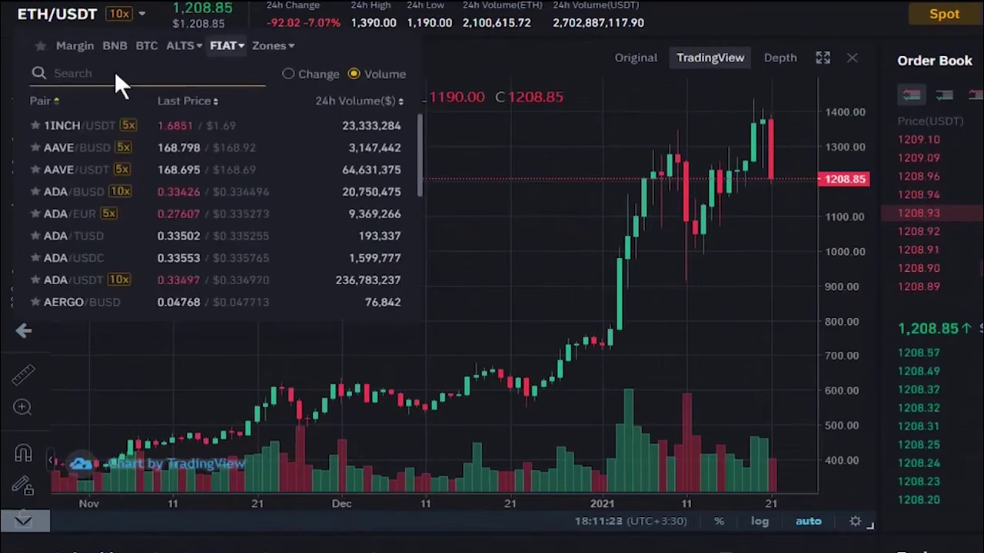
{"action": "type", "text": "btc"}
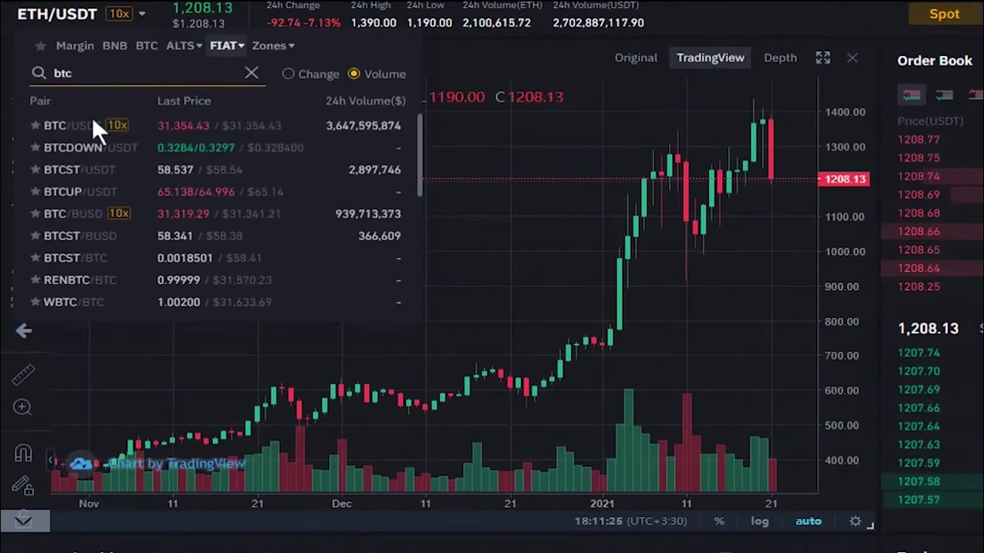
{"action": "left_click", "coordinate": [80, 125]}
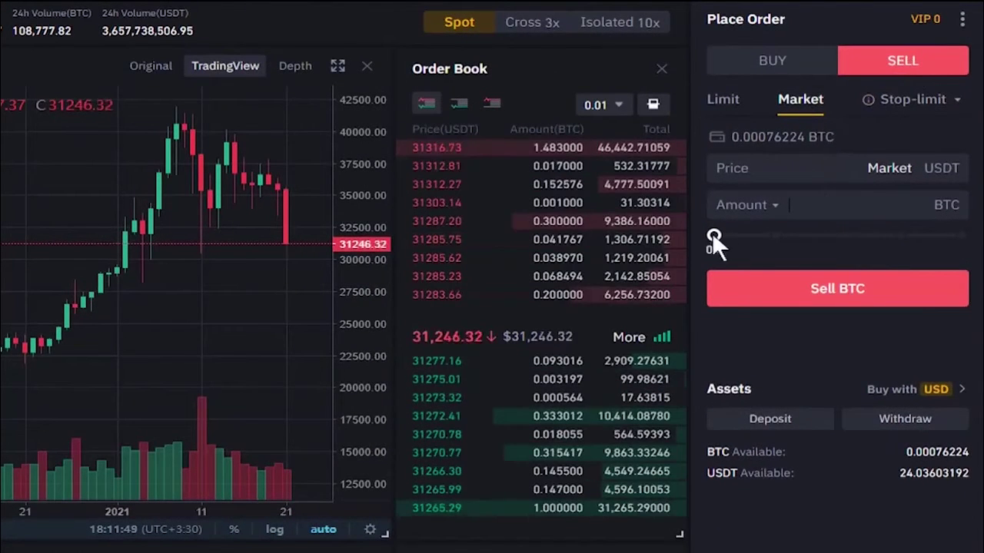
Set the market sell amount to 100% of the BTC balance (0.000762 BTC), place the order, and dismiss its notifications
{"action": "left_click_drag", "start_coordinate": [715, 235], "coordinate": [815, 237]}
{"action": "left_click", "coordinate": [961, 235]}
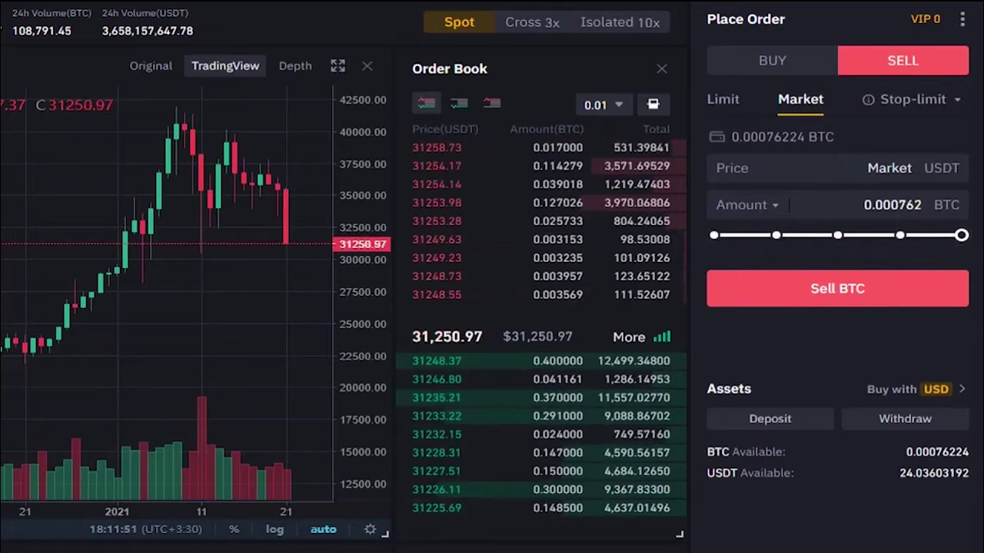
{"action": "left_click", "coordinate": [845, 287]}
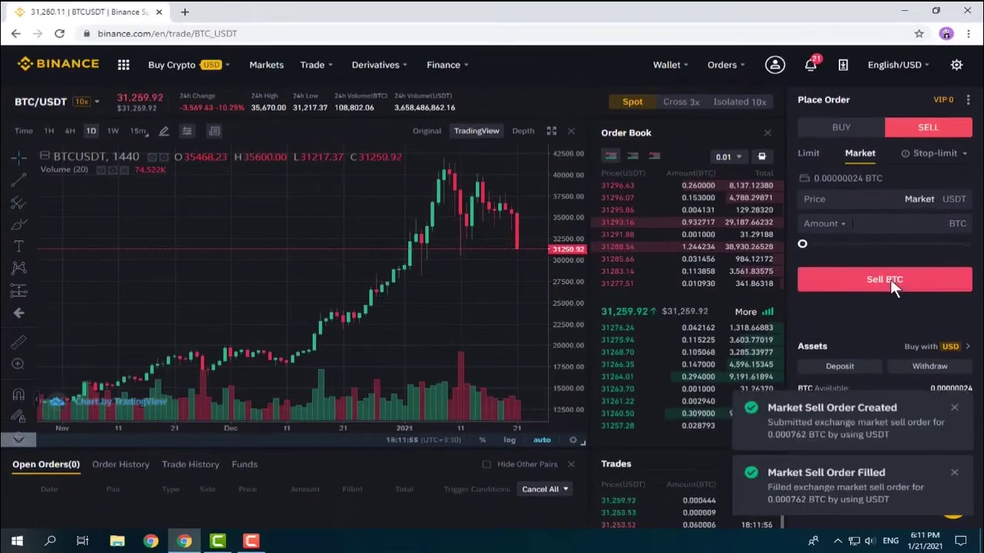
{"action": "left_click", "coordinate": [953, 408]}
{"action": "left_click", "coordinate": [954, 472]}
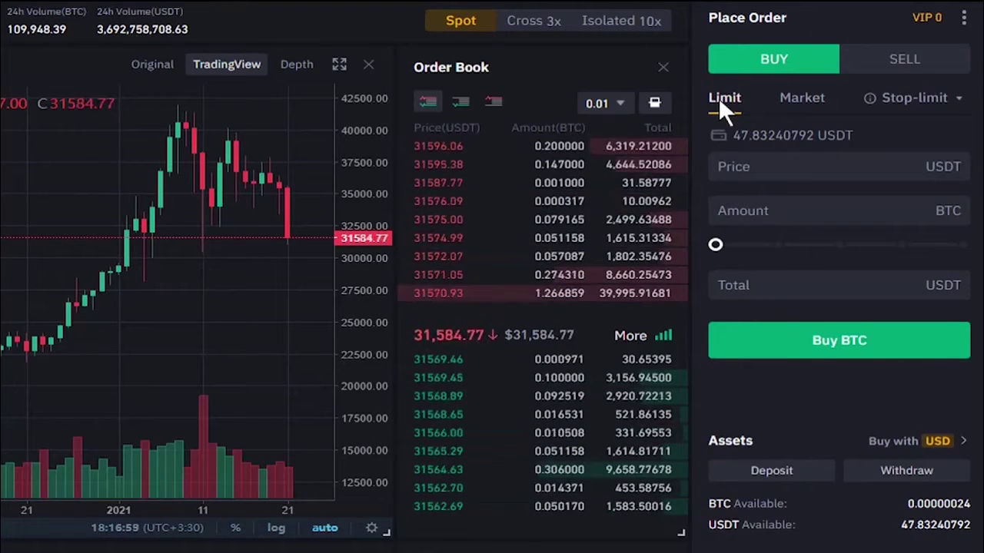
Fill in a BTC limit buy order with a price of 28000 USDT and 25% of the USDT balance (0.000427 BTC)
{"action": "mouse_move", "coordinate": [528, 150]}
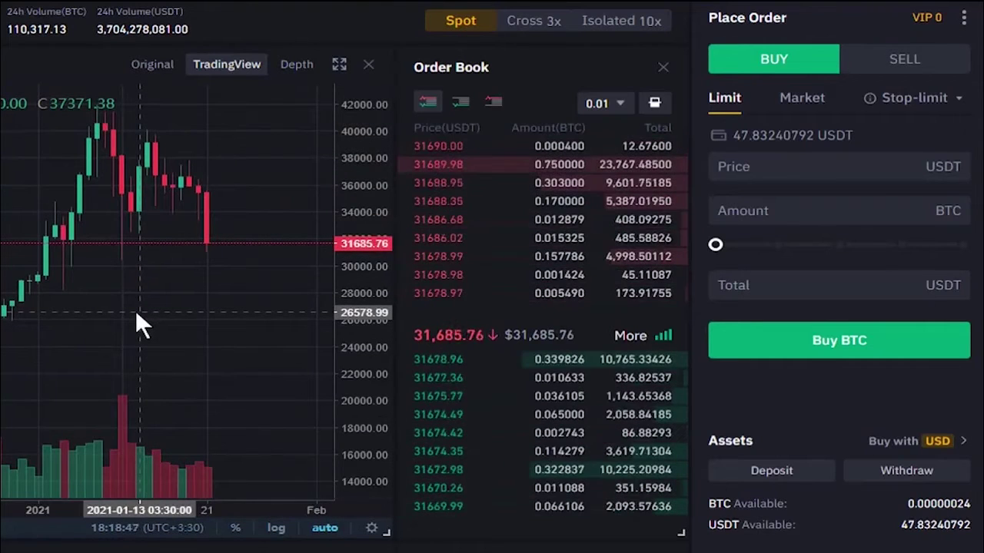
{"action": "left_click_drag", "start_coordinate": [135, 311], "coordinate": [156, 318]}
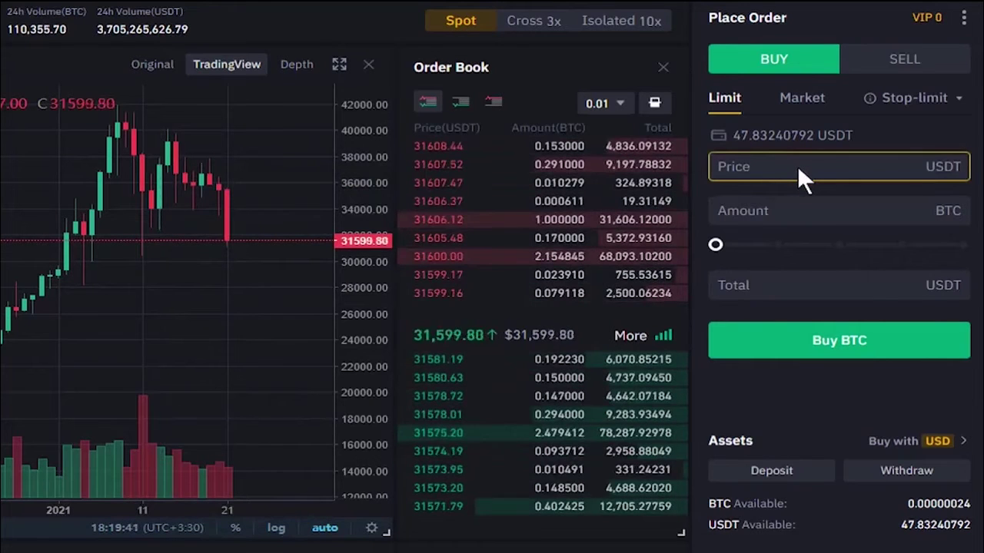
{"action": "type", "text": "28000"}
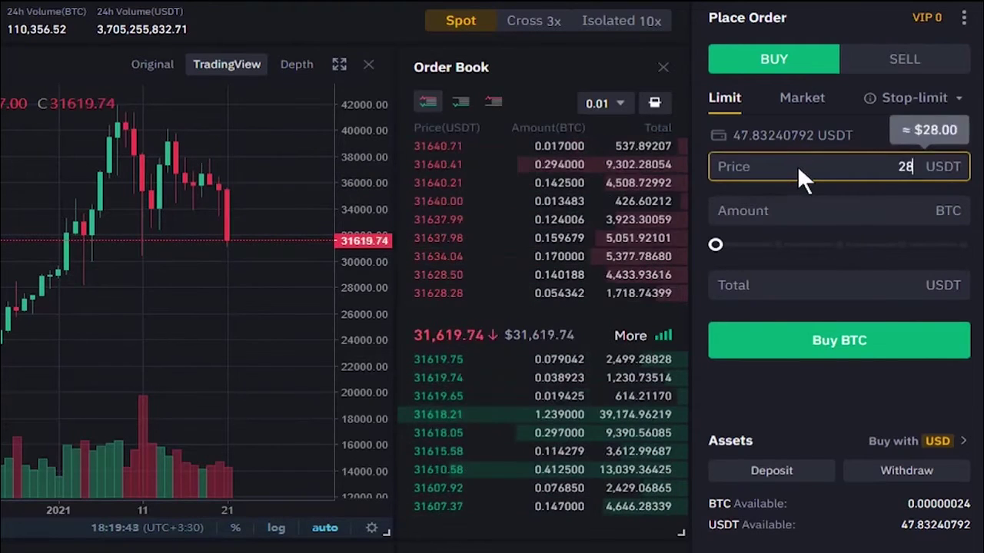
{"action": "left_click", "coordinate": [774, 212]}
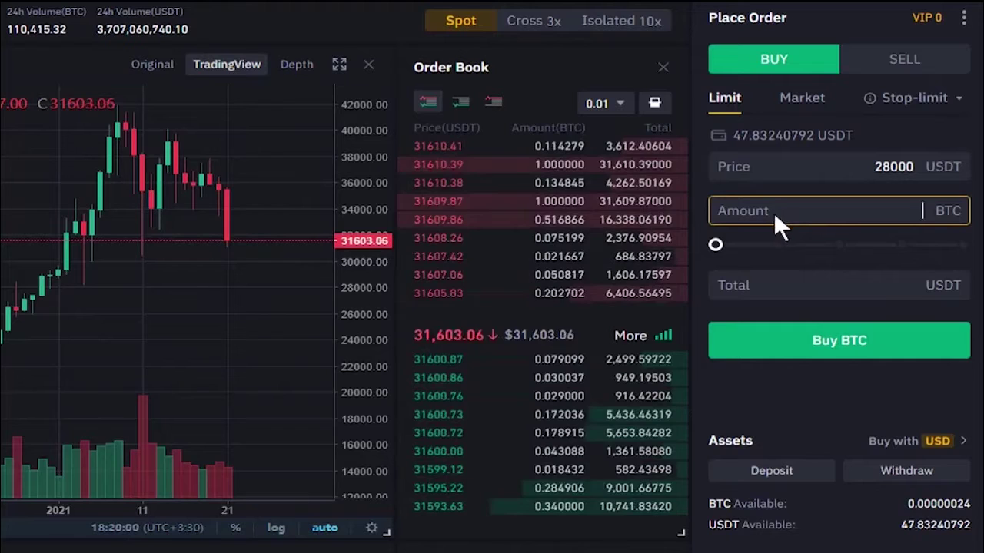
{"action": "left_click_drag", "start_coordinate": [717, 244], "coordinate": [778, 258]}
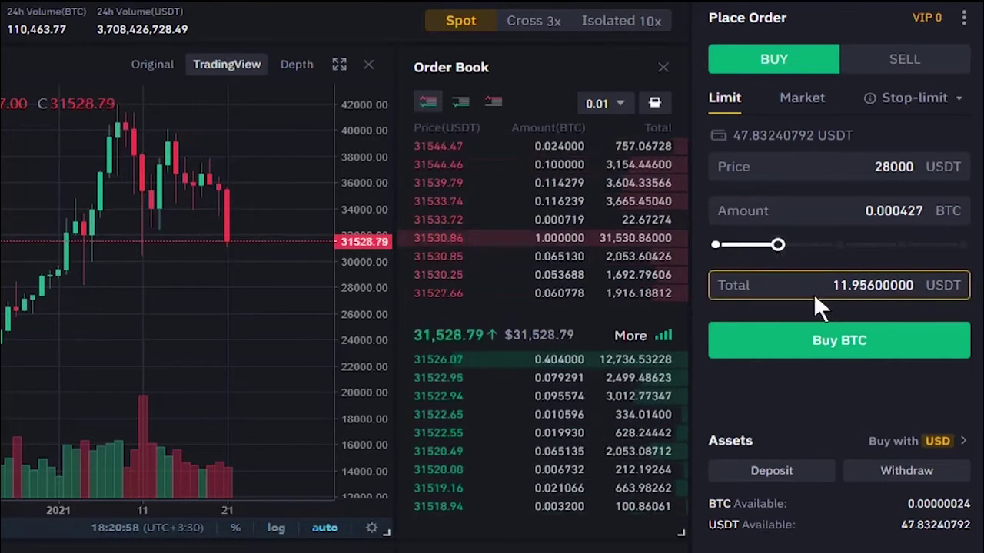
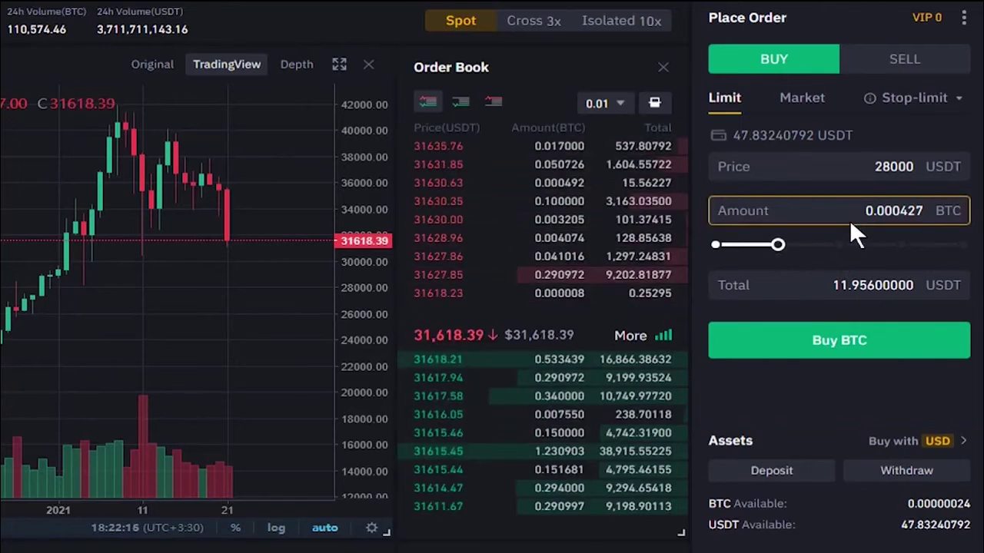
Try to place the limit buy order with the amount lowered to 0.000171 BTC
{"action": "left_click_drag", "start_coordinate": [779, 245], "coordinate": [739, 257]}
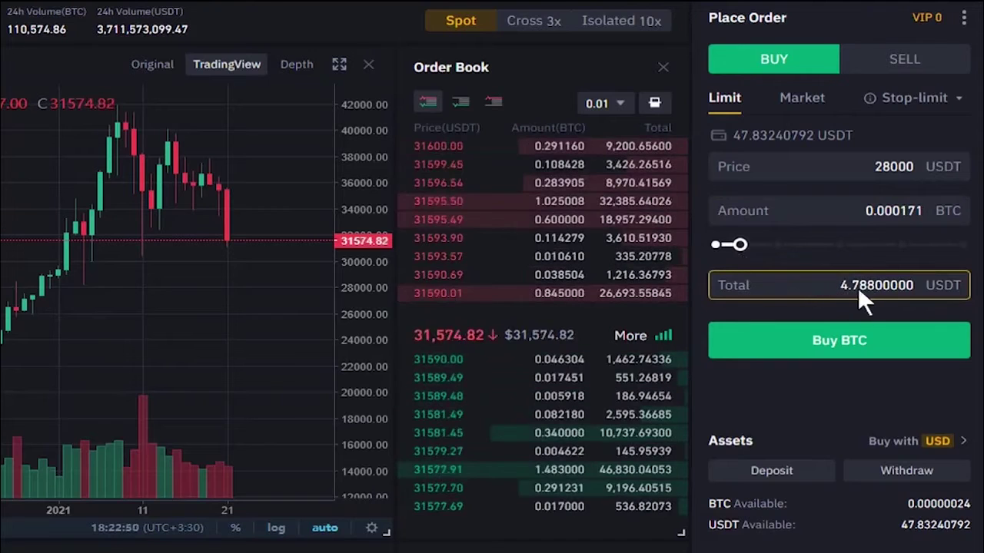
{"action": "left_click", "coordinate": [850, 345]}
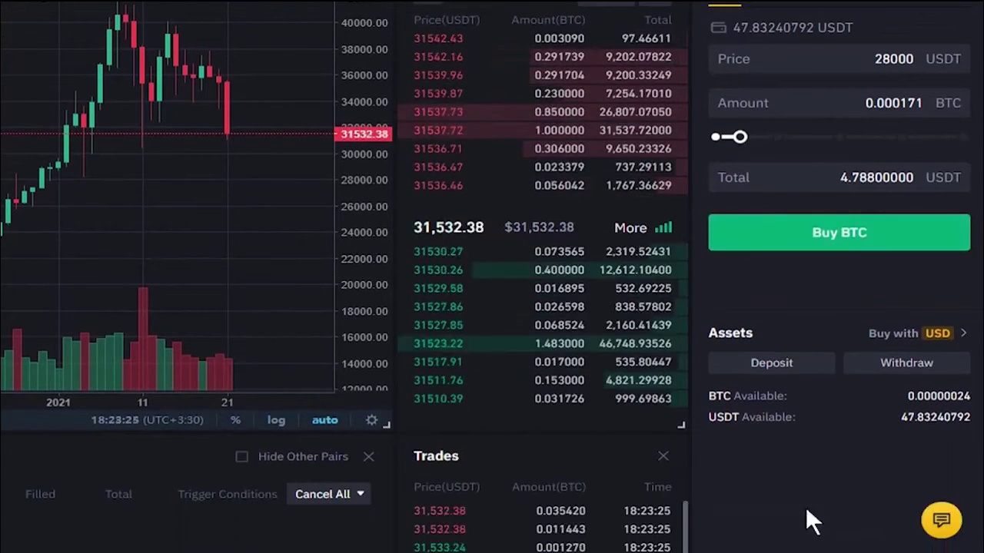
{"action": "left_click", "coordinate": [884, 234]}
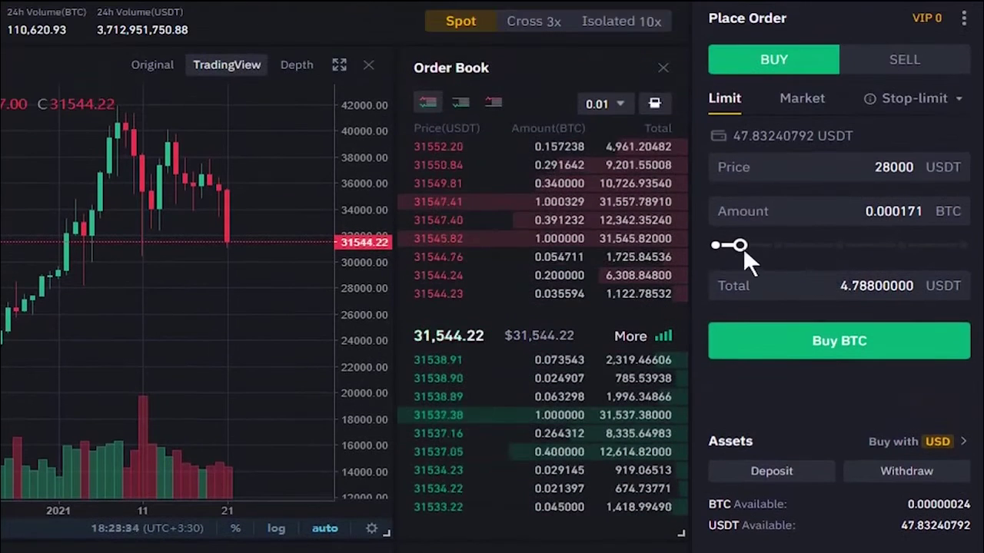
Place the limit buy order with 25% of the USDT balance (0.000427 BTC), and cancel it among the open orders
{"action": "left_click_drag", "start_coordinate": [735, 245], "coordinate": [771, 263]}
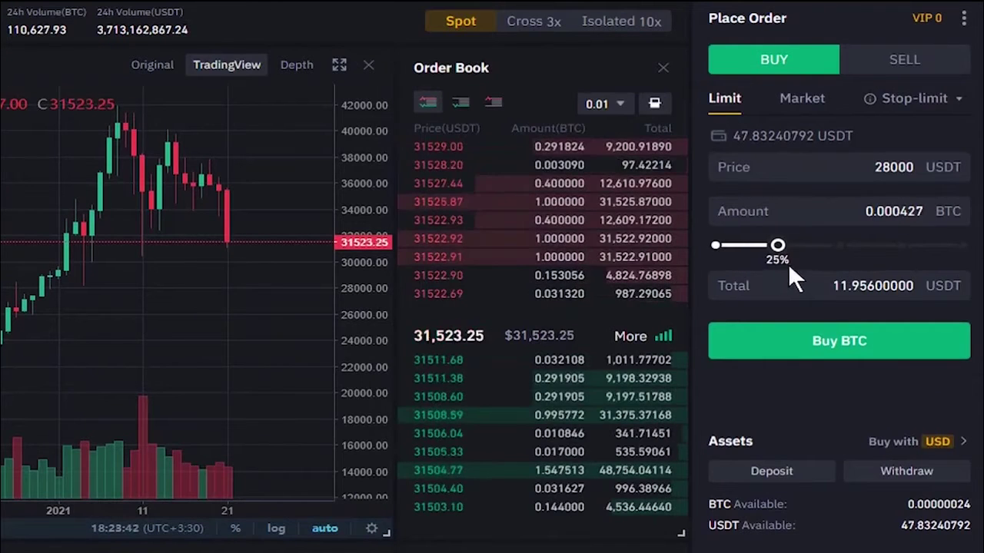
{"action": "left_click", "coordinate": [859, 284]}
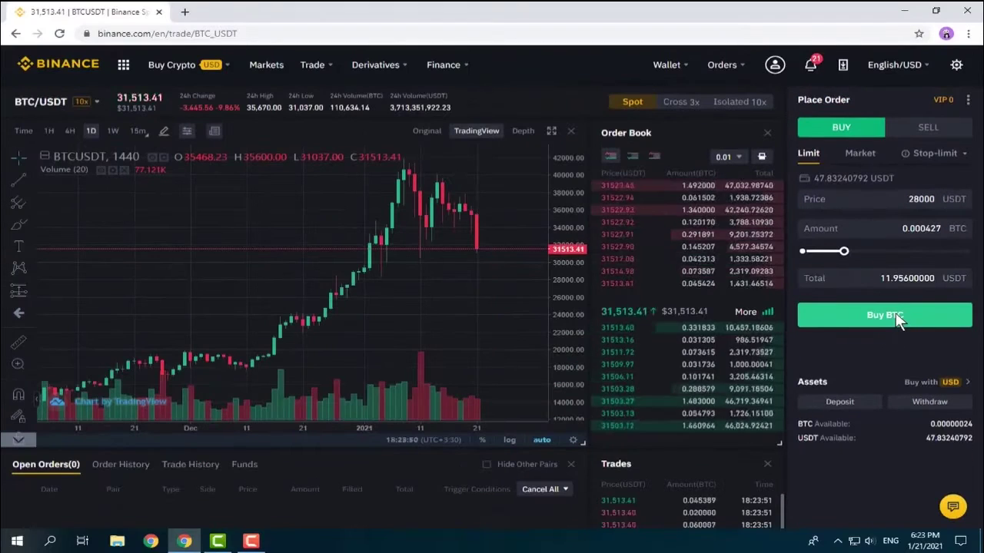
{"action": "left_click", "coordinate": [856, 340]}
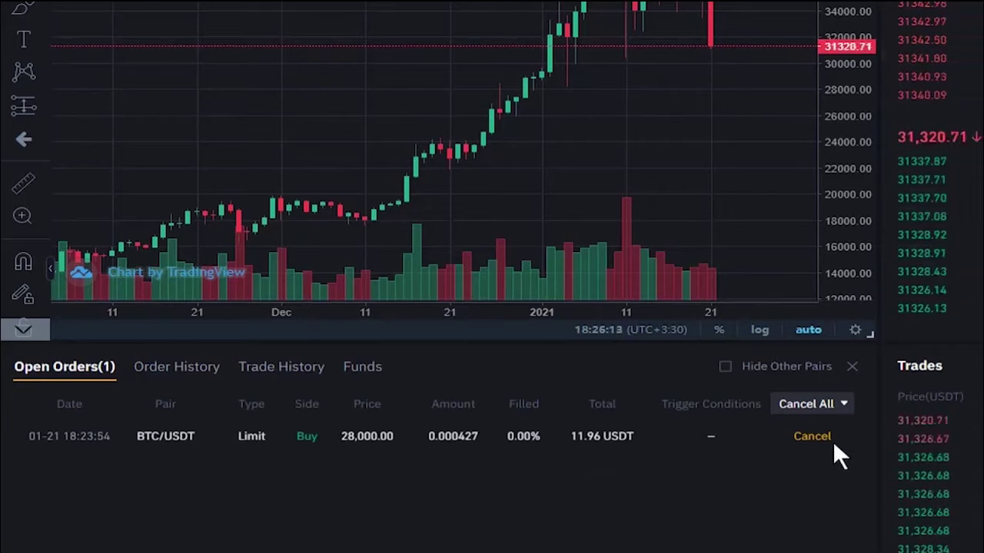
{"action": "left_click", "coordinate": [813, 437]}
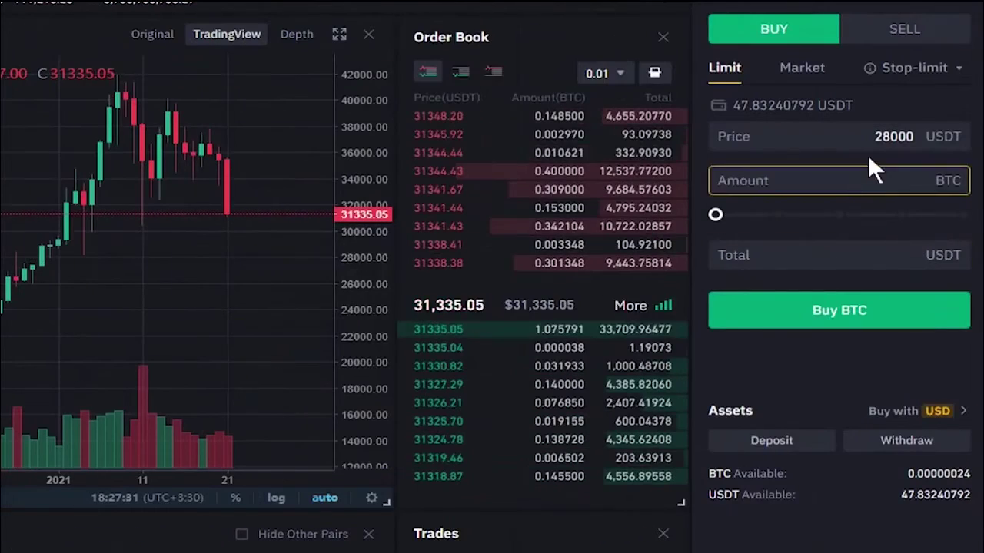
Place a limit buy order at 40000 USDT for 25% of the balance (0.000299 BTC), confirming the price above market
{"action": "left_click", "coordinate": [864, 137]}
{"action": "double_click", "coordinate": [892, 136]}
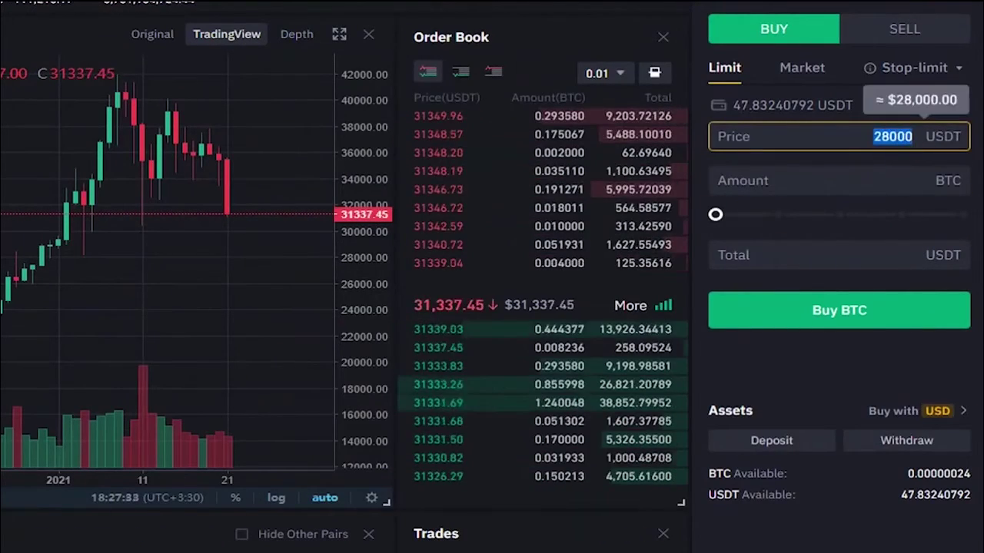
{"action": "type", "text": "40000"}
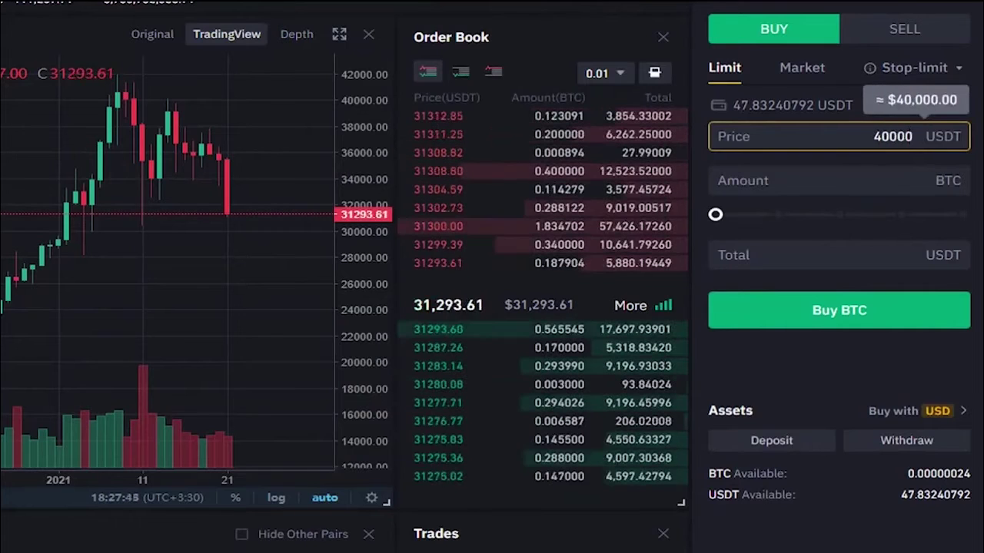
{"action": "left_click_drag", "start_coordinate": [711, 220], "coordinate": [779, 236]}
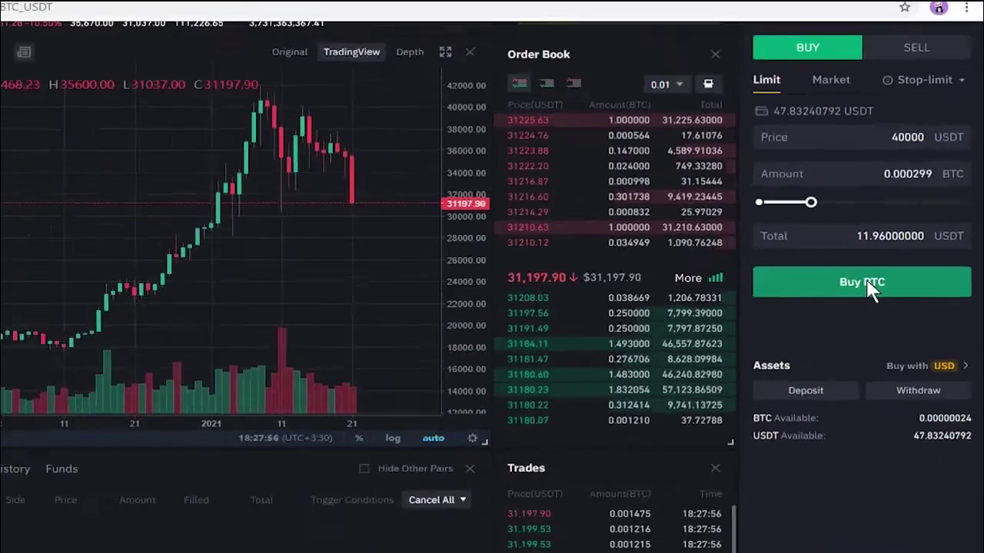
{"action": "left_click", "coordinate": [847, 308]}
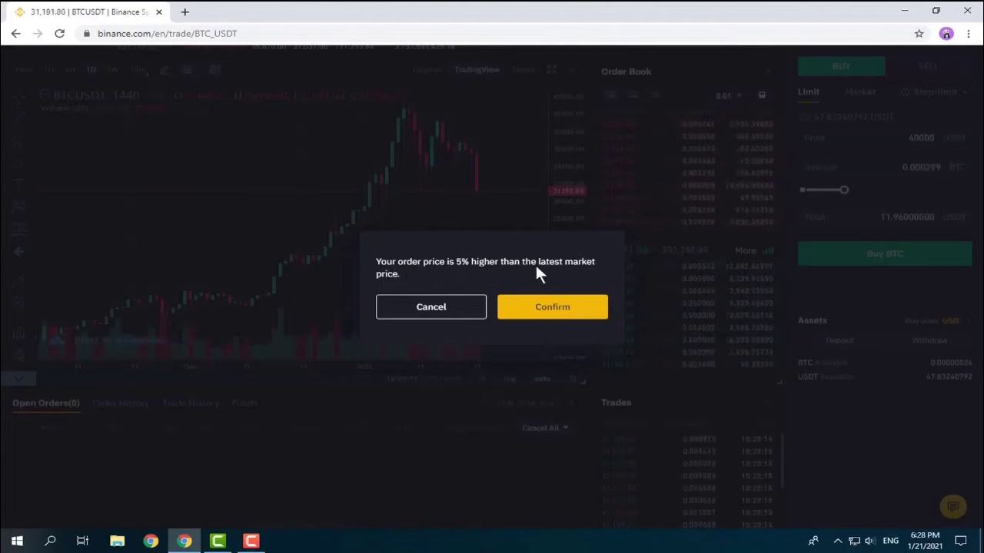
{"action": "left_click", "coordinate": [558, 309]}
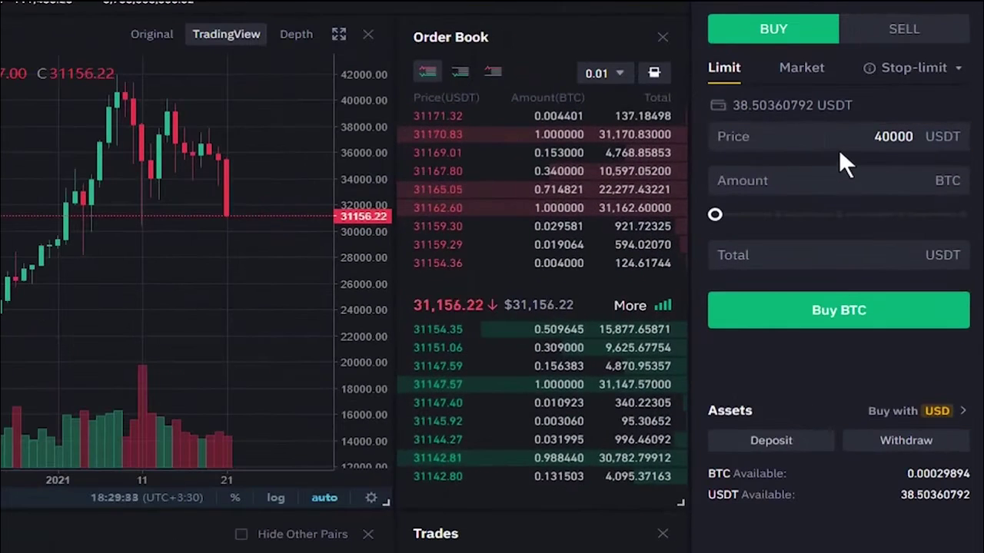
Switch to selling BTC with a limit price of 40000 USDT and an amount of 100% of the holdings (0.000298 BTC)
{"action": "left_click", "coordinate": [922, 27]}
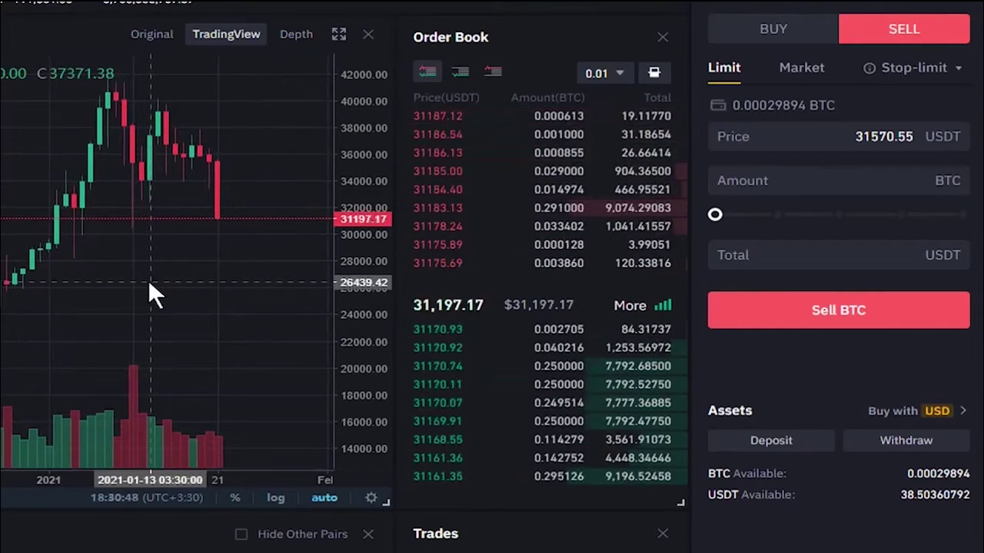
{"action": "left_click_drag", "start_coordinate": [148, 281], "coordinate": [137, 282]}
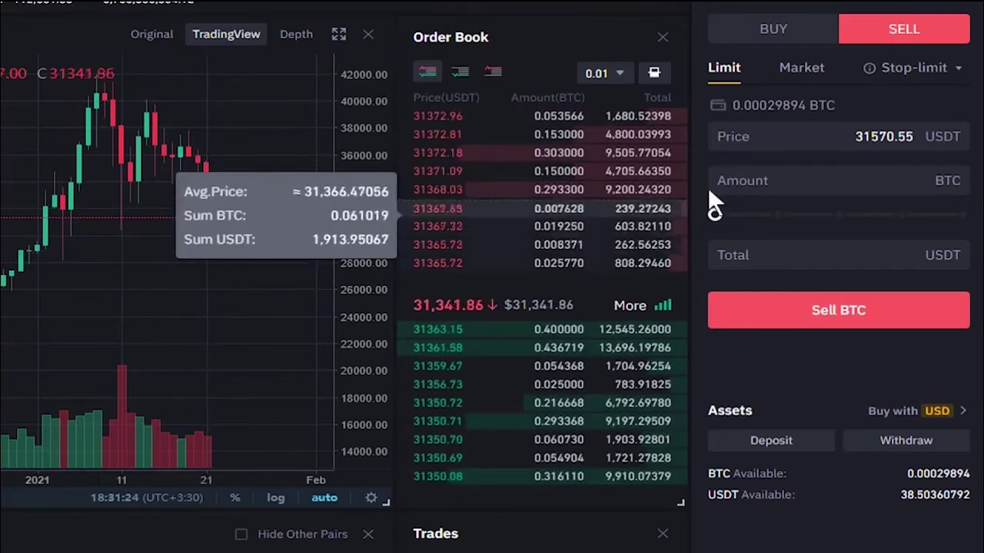
{"action": "double_click", "coordinate": [909, 137]}
{"action": "type", "text": "40000"}
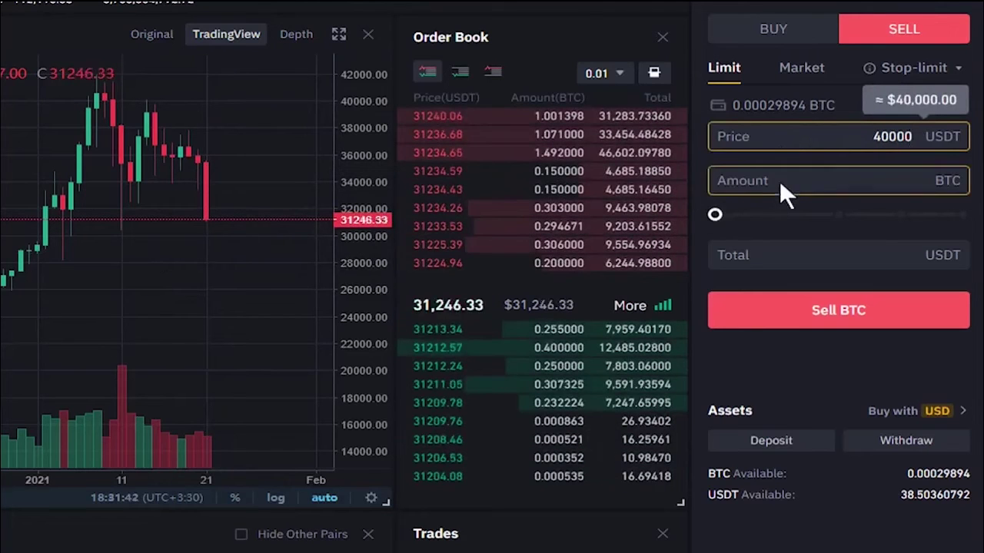
{"action": "left_click", "coordinate": [716, 217]}
{"action": "left_click_drag", "start_coordinate": [716, 215], "coordinate": [972, 218]}
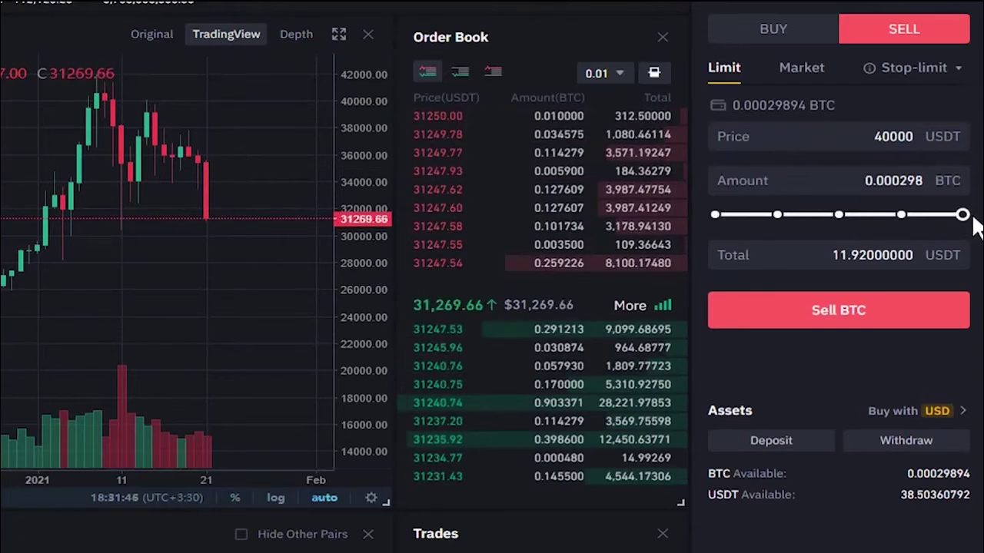
Place the limit sell order and cancel it among the open orders
{"action": "left_click", "coordinate": [853, 309]}
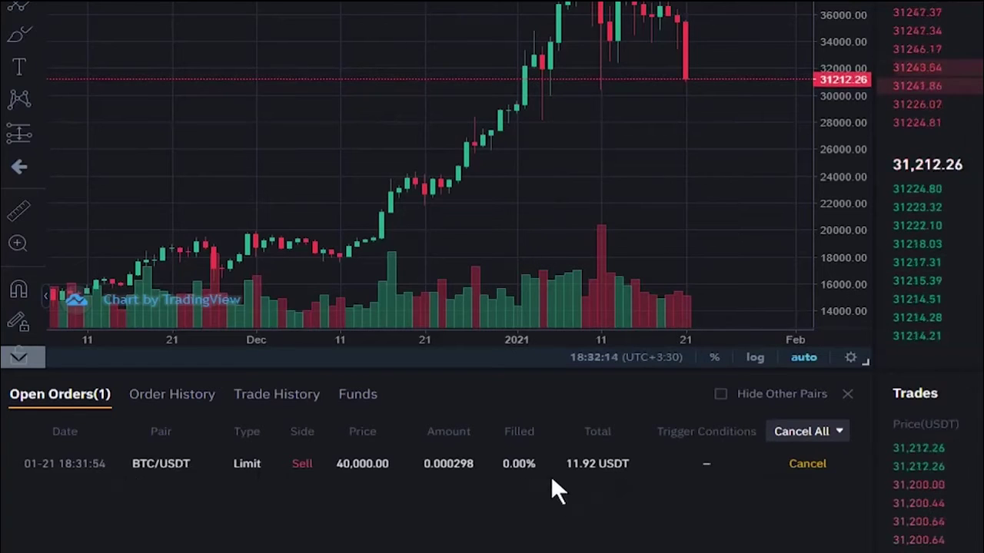
{"action": "left_click", "coordinate": [807, 463]}
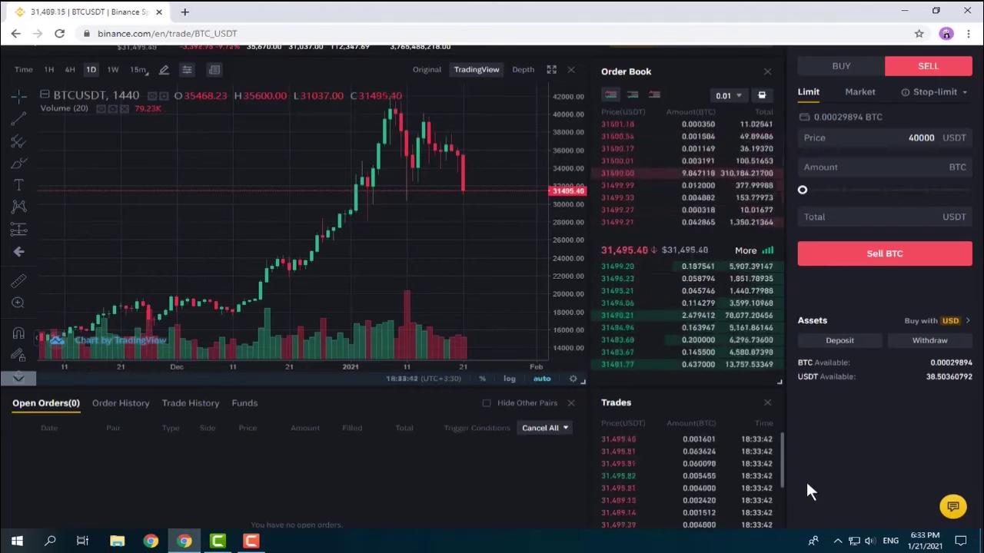
Switch the sell order type to stop-limit, with a stop price of 28000 USDT and a limit price of 27000 USDT
{"action": "left_click", "coordinate": [934, 92]}
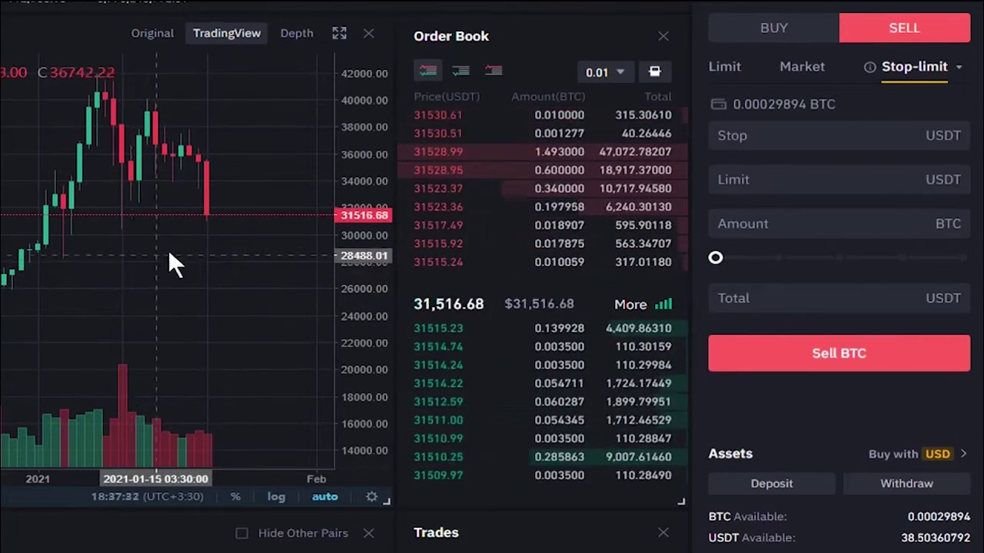
{"action": "left_click", "coordinate": [892, 132]}
{"action": "type", "text": "28000"}
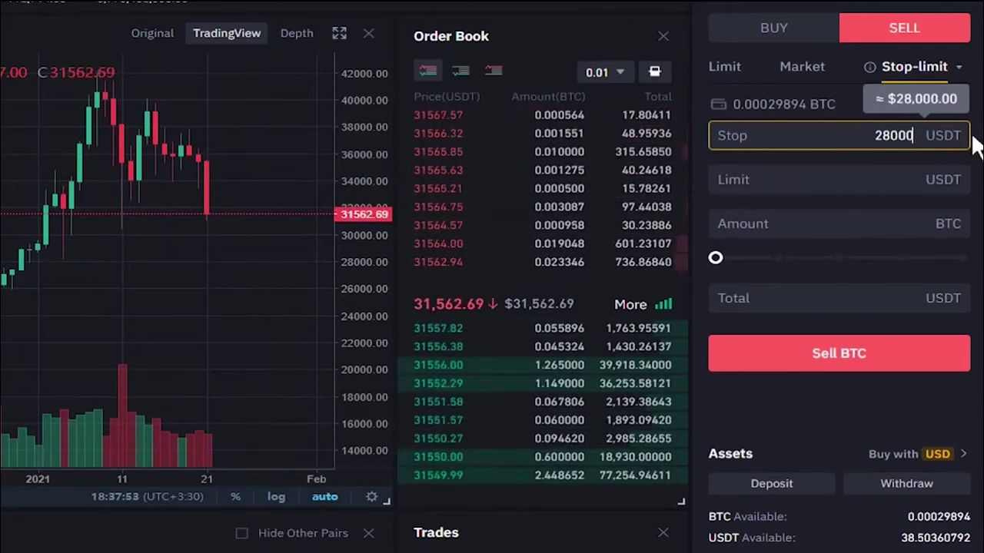
{"action": "left_click", "coordinate": [866, 184]}
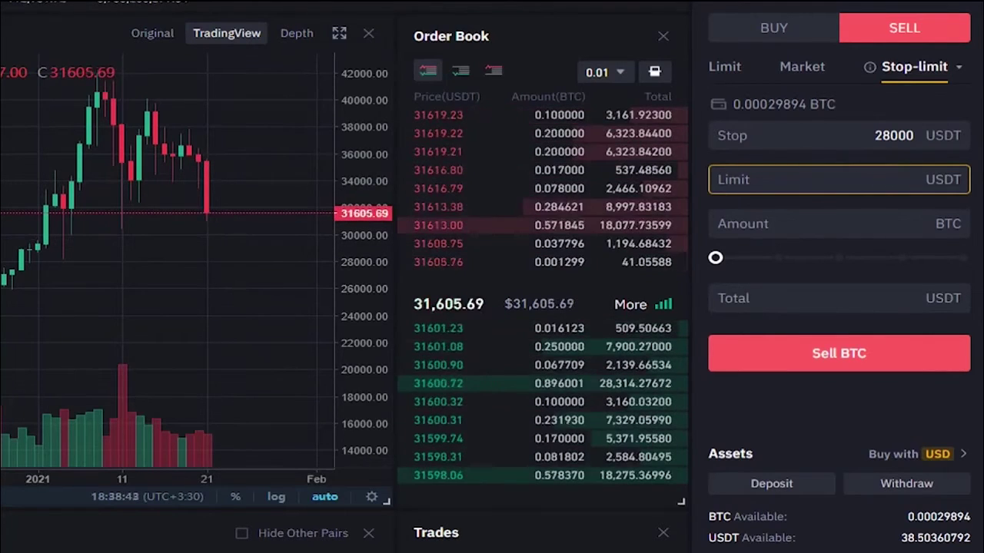
{"action": "type", "text": "27000"}
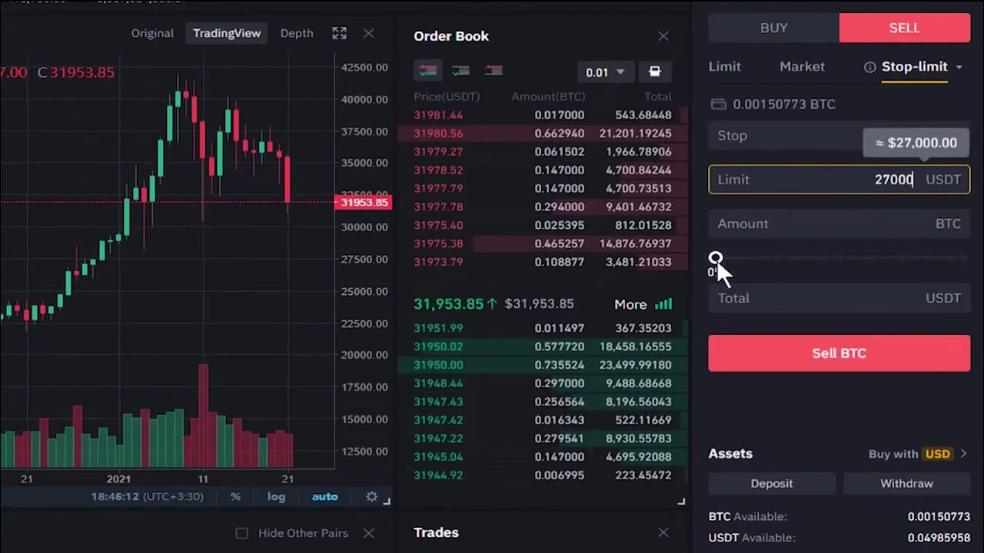
Set the stop-limit sell amount to 100% of the holdings (0.001507 BTC), then place and confirm the order
{"action": "left_click_drag", "start_coordinate": [716, 260], "coordinate": [973, 258]}
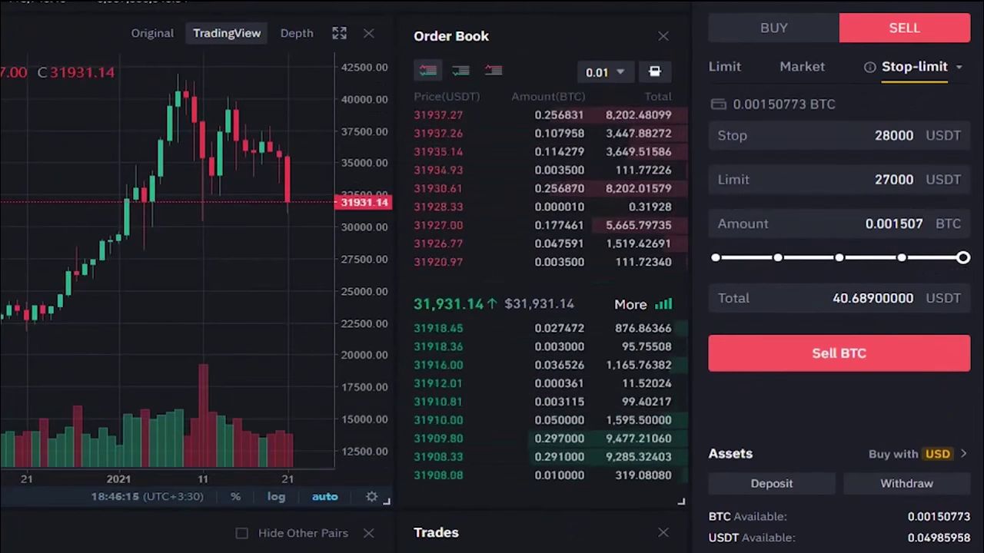
{"action": "left_click", "coordinate": [842, 354]}
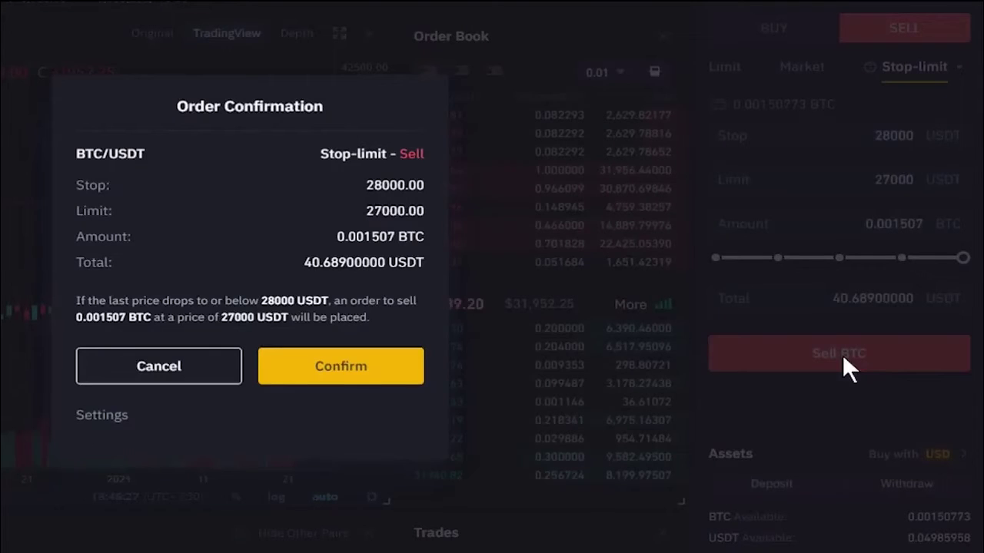
{"action": "left_click", "coordinate": [350, 366]}
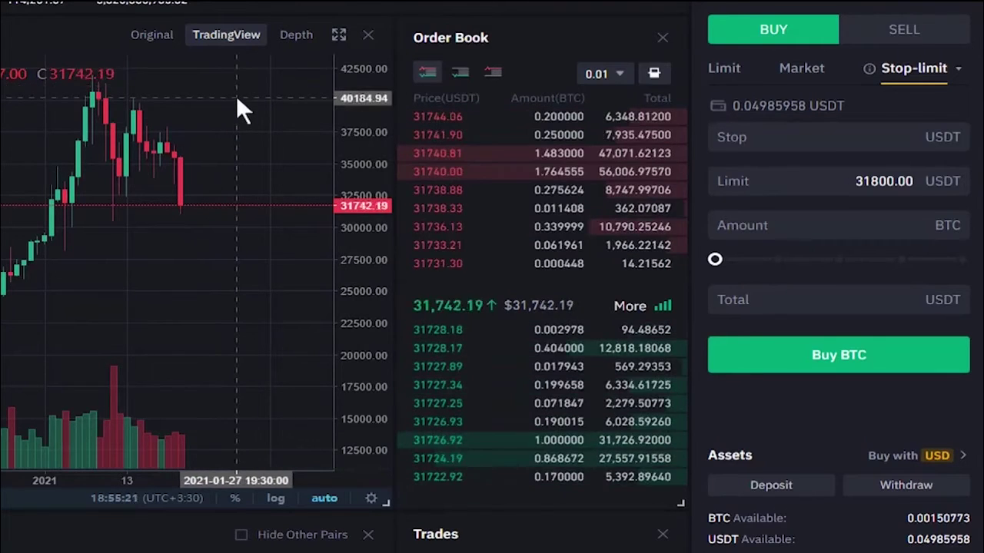
Fill in a stop-limit buy for BTC with stop price 40000 USDT, limit price 41000 USDT and 100% of the available funds
{"action": "left_click", "coordinate": [766, 133]}
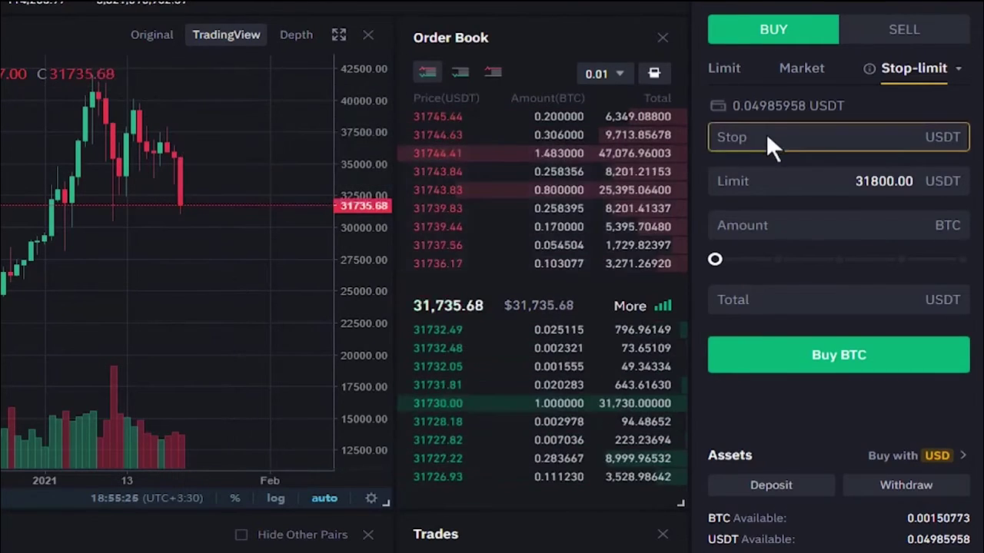
{"action": "type", "text": "40000"}
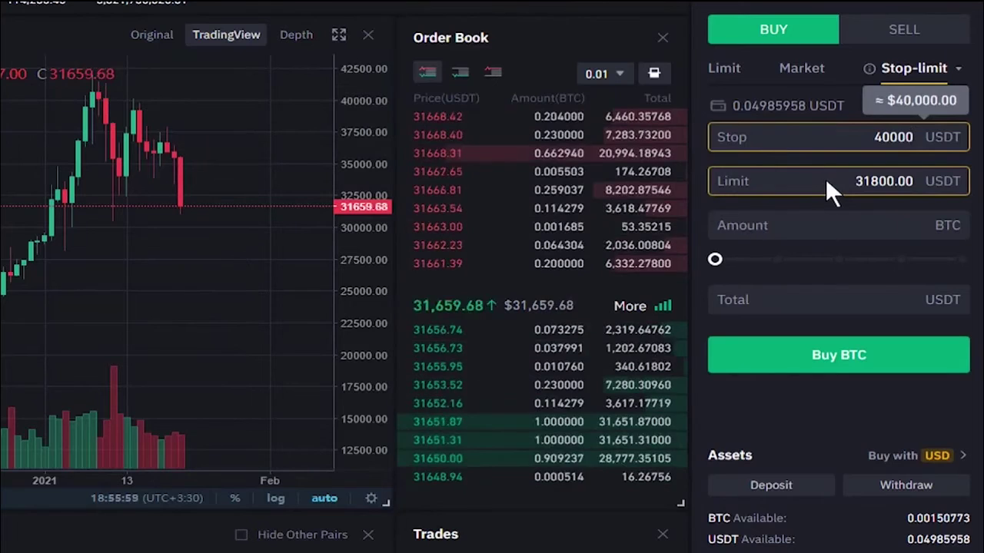
{"action": "key", "text": "Tab"}
{"action": "type", "text": "41000"}
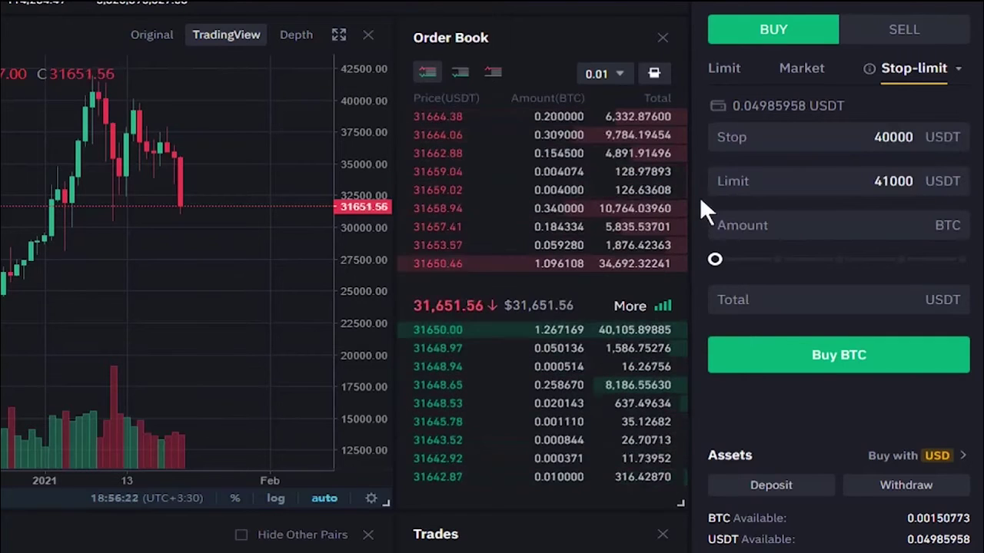
{"action": "left_click", "coordinate": [745, 188]}
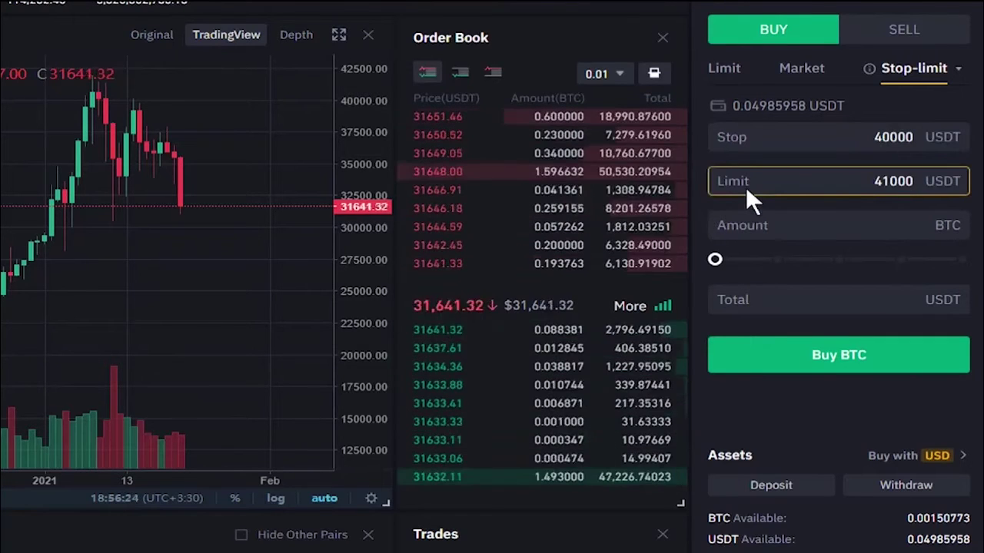
{"action": "left_click", "coordinate": [761, 149]}
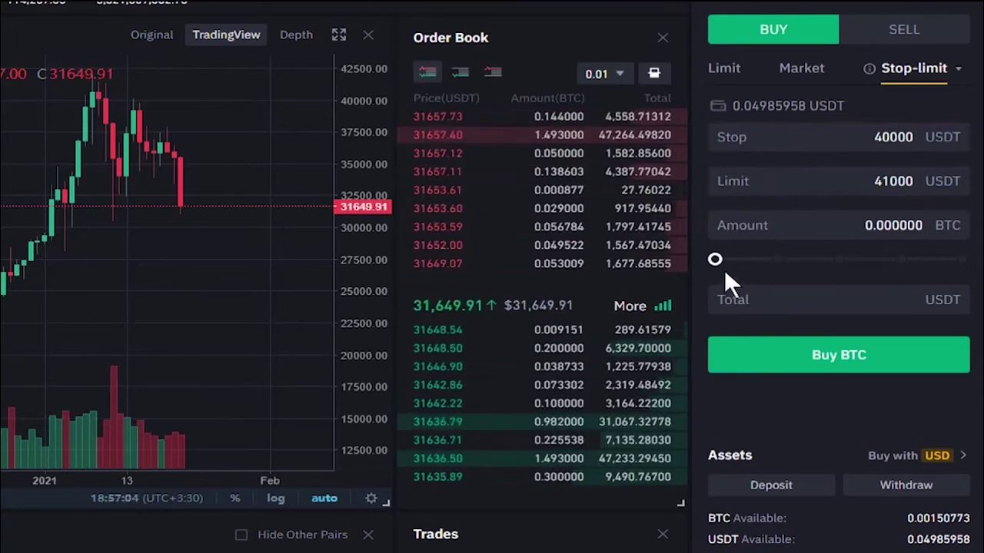
{"action": "left_click_drag", "start_coordinate": [716, 260], "coordinate": [980, 271]}
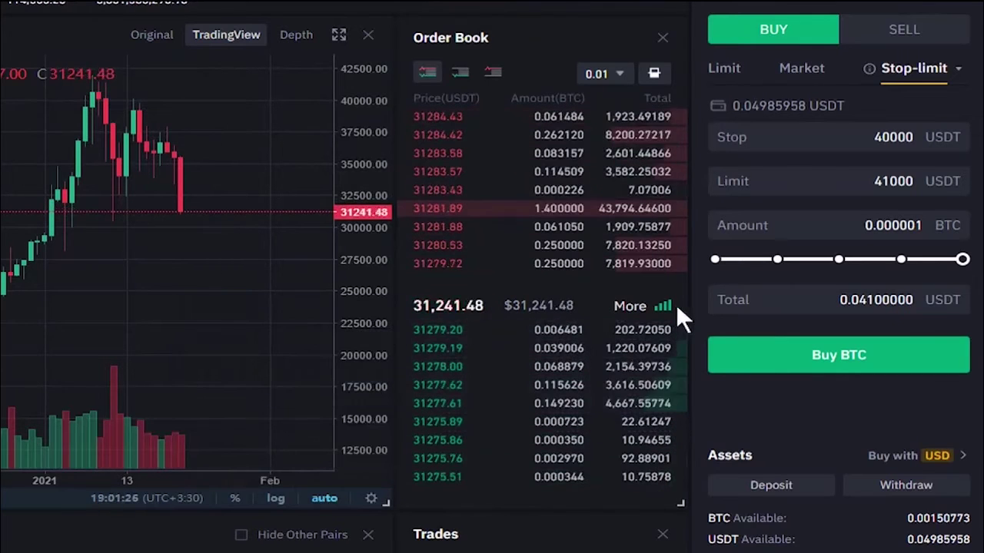
Show the OCO order form for buying BTC, and switch to selling BTC with the OCO order type
{"action": "left_click", "coordinate": [957, 67]}
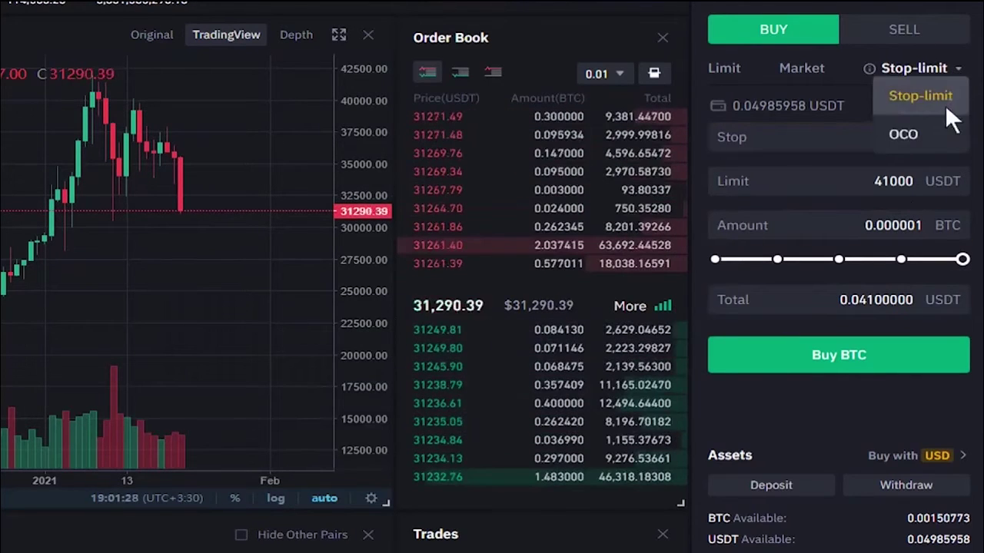
{"action": "left_click", "coordinate": [926, 133]}
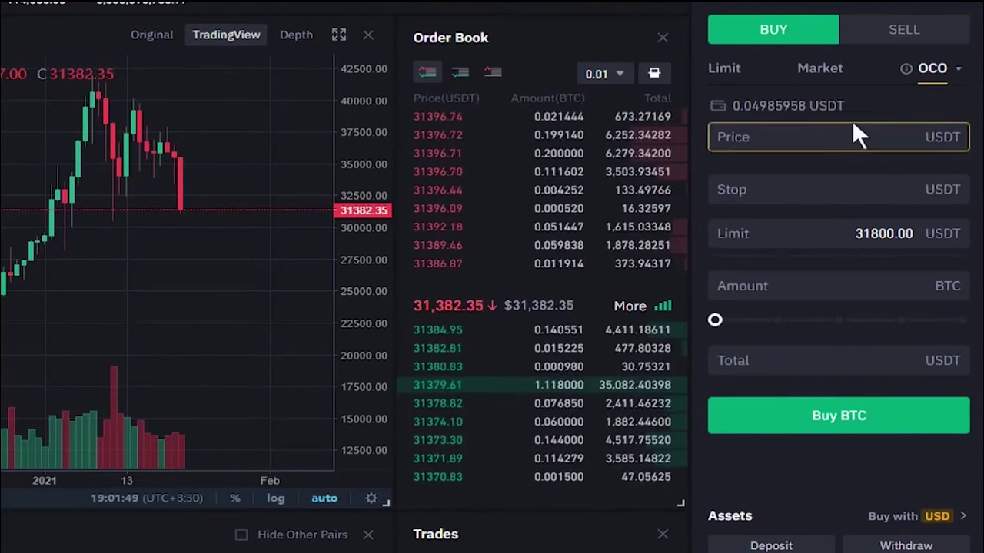
{"action": "left_click", "coordinate": [914, 31]}
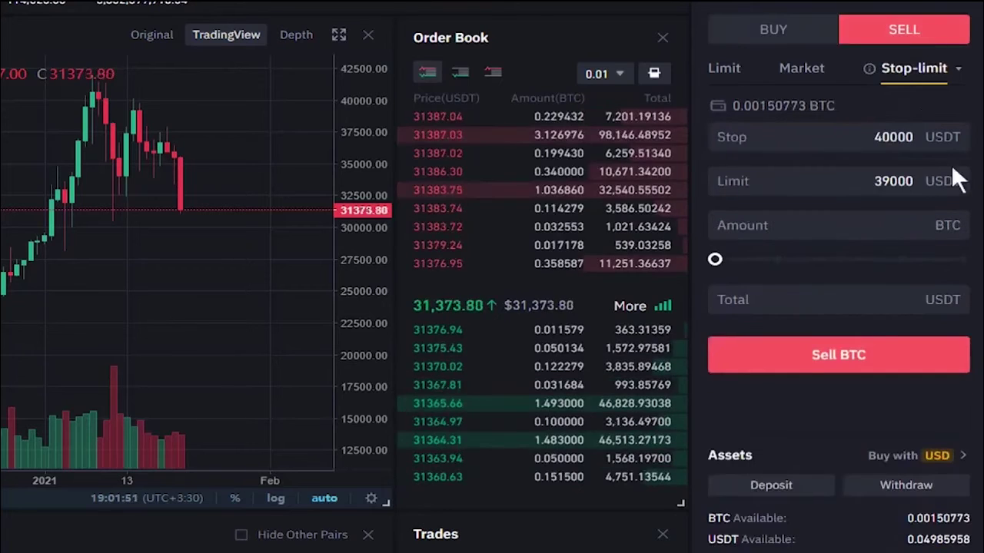
{"action": "mouse_move", "coordinate": [959, 67]}
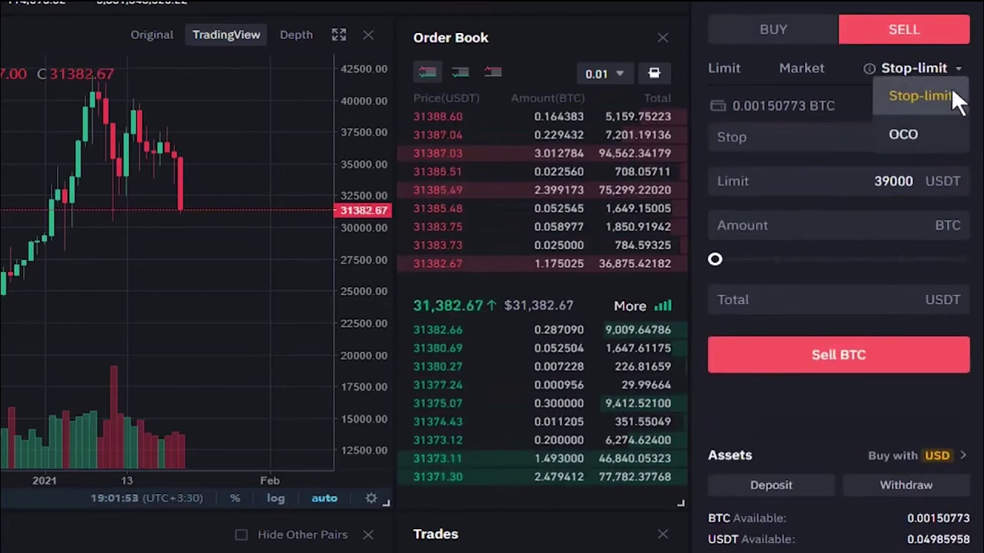
{"action": "left_click", "coordinate": [921, 129]}
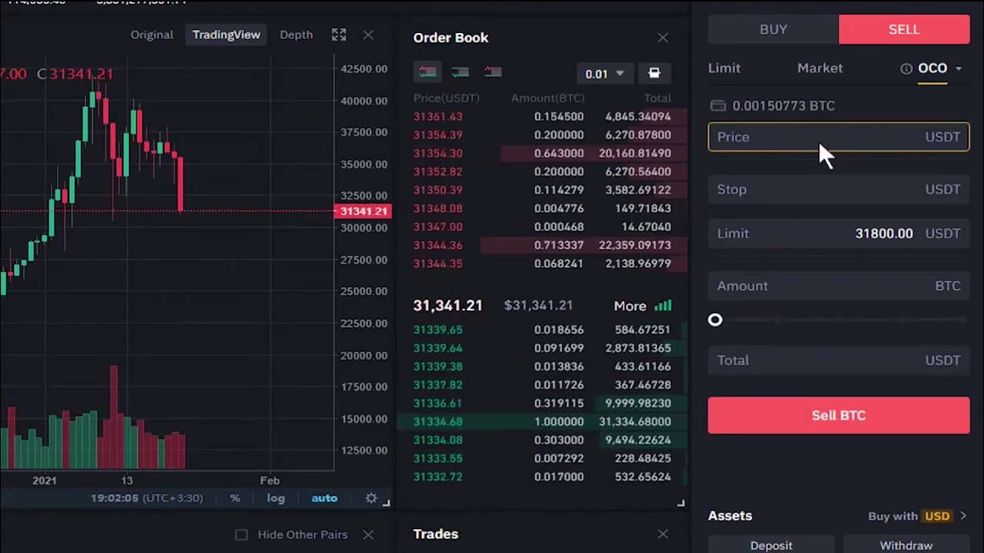
Set the OCO sell order's price to 40000 USDT, its stop price to 30000 USDT and its limit price to 29000 USDT
{"action": "mouse_move", "coordinate": [446, 157]}
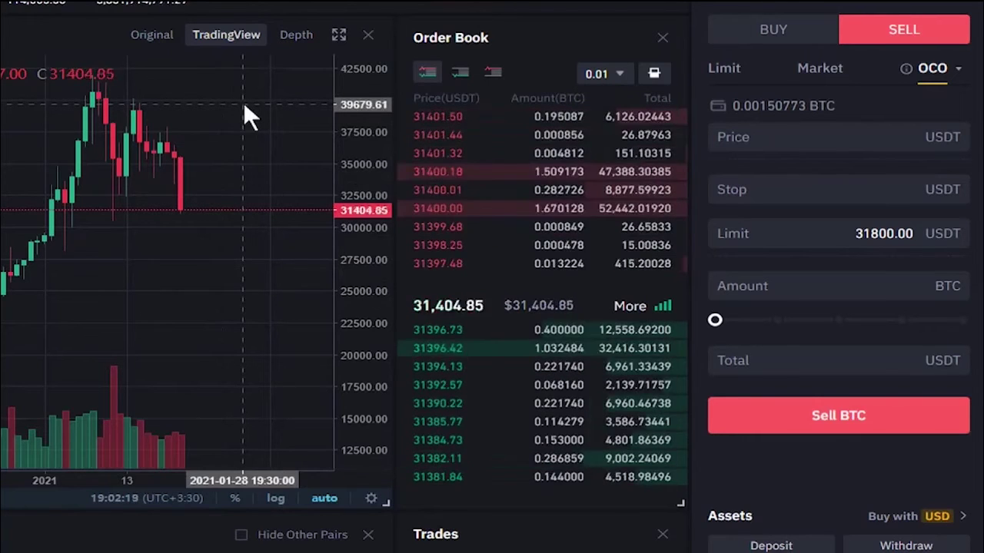
{"action": "left_click", "coordinate": [771, 134]}
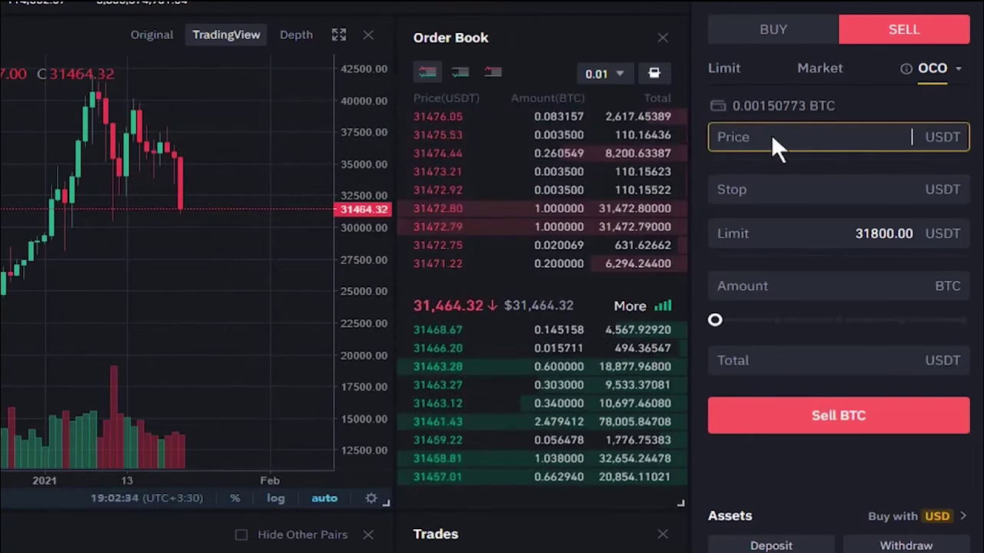
{"action": "type", "text": "40000"}
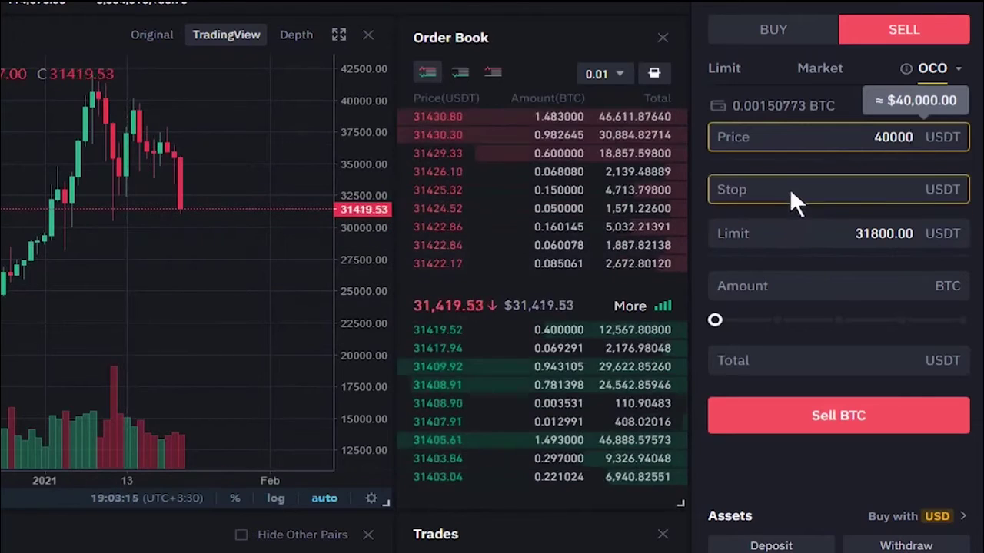
{"action": "left_click", "coordinate": [791, 194]}
{"action": "type", "text": "3"}
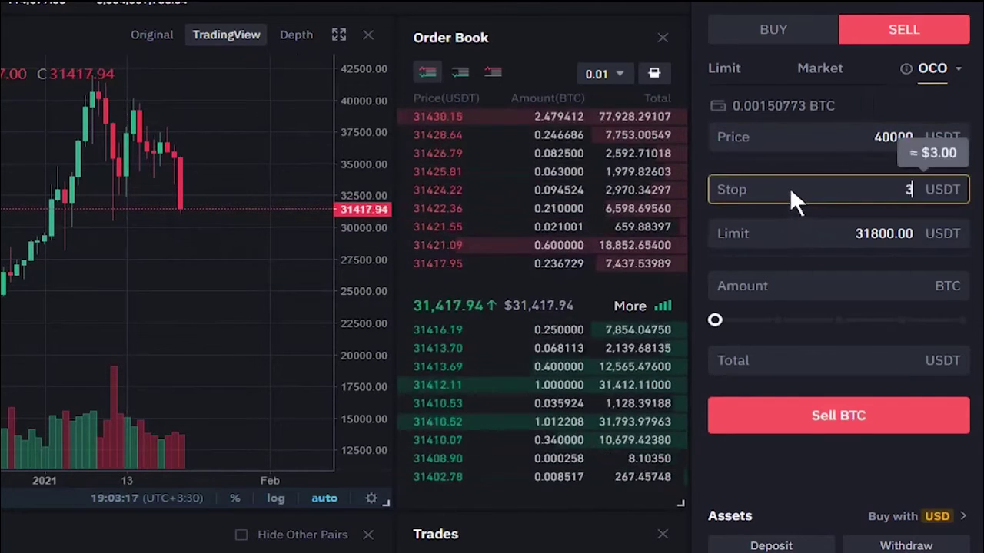
{"action": "type", "text": "0000"}
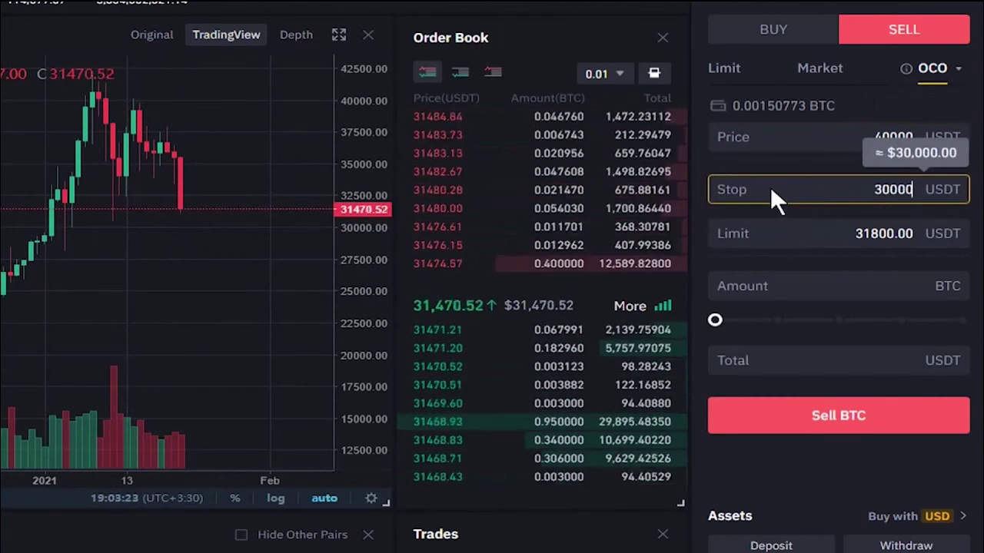
{"action": "double_click", "coordinate": [869, 233]}
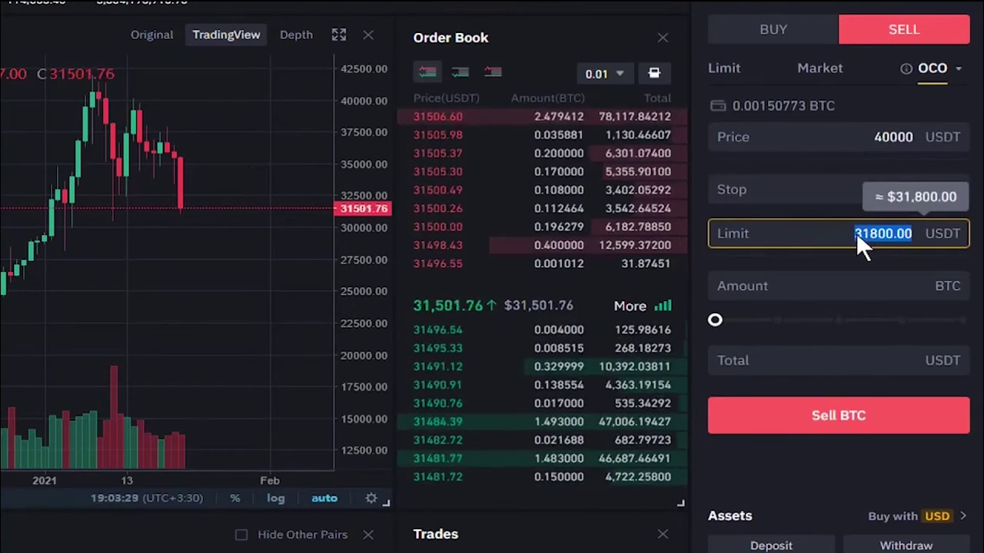
{"action": "type", "text": "29"}
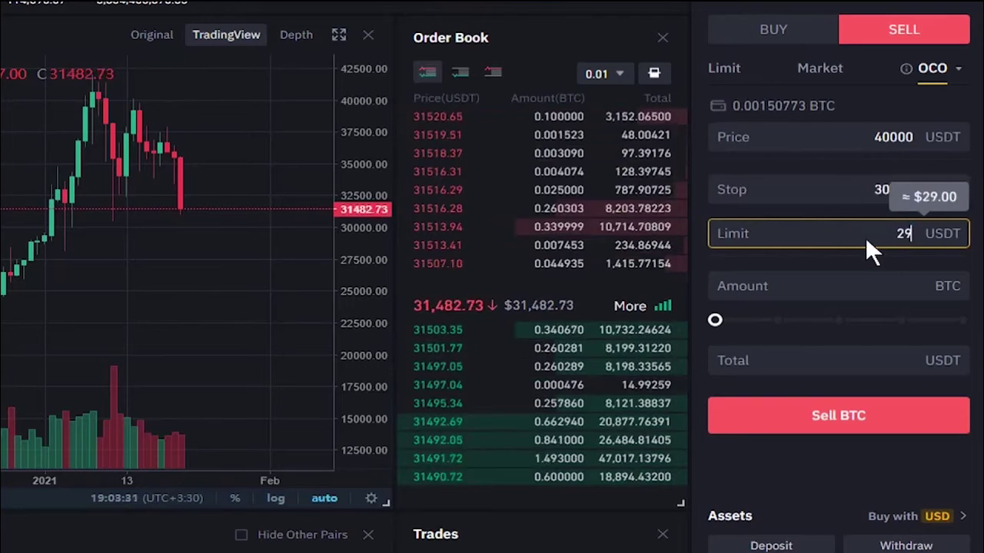
{"action": "type", "text": "000"}
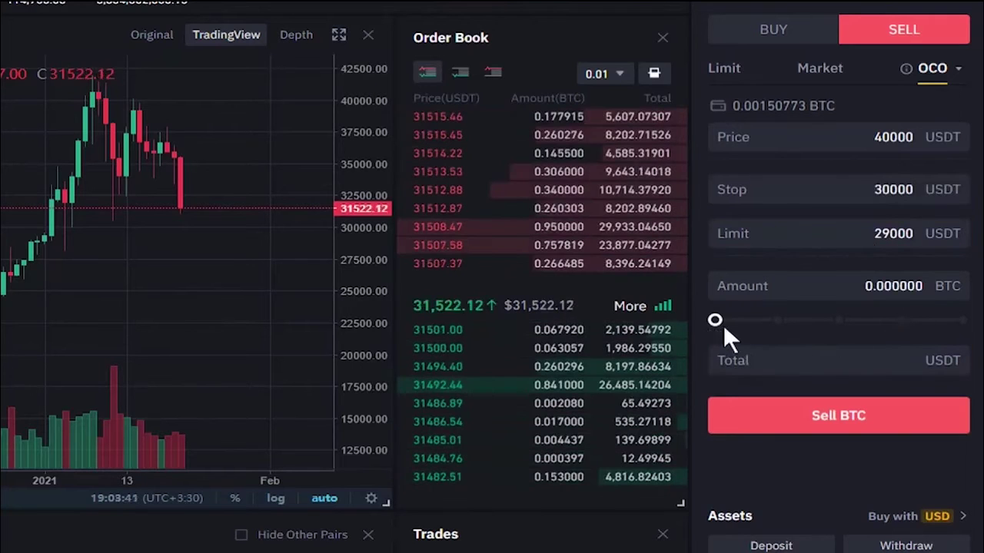
Place the OCO sell order for 100% of the holdings (0.001507 BTC) and cancel it among the open orders
{"action": "left_click_drag", "start_coordinate": [718, 322], "coordinate": [967, 321]}
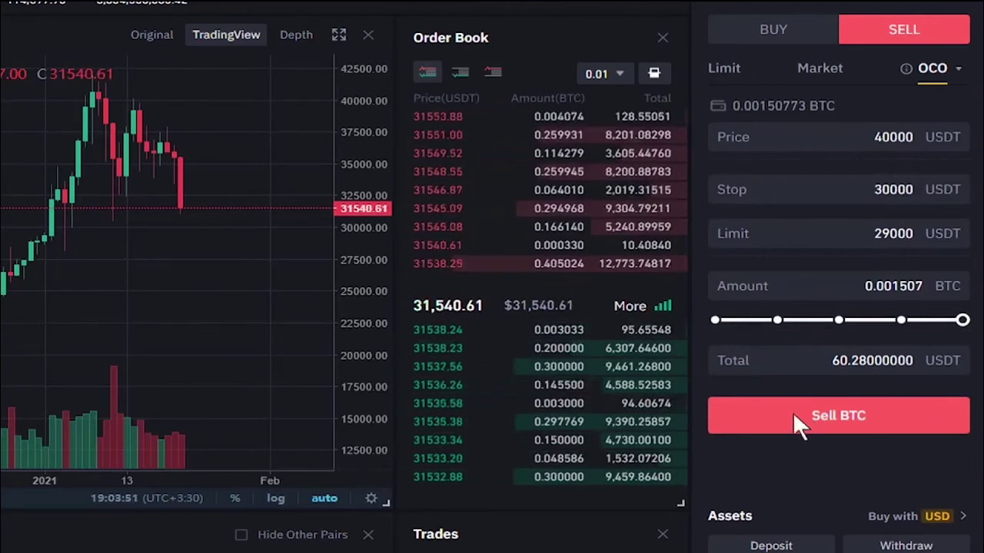
{"action": "left_click", "coordinate": [844, 416]}
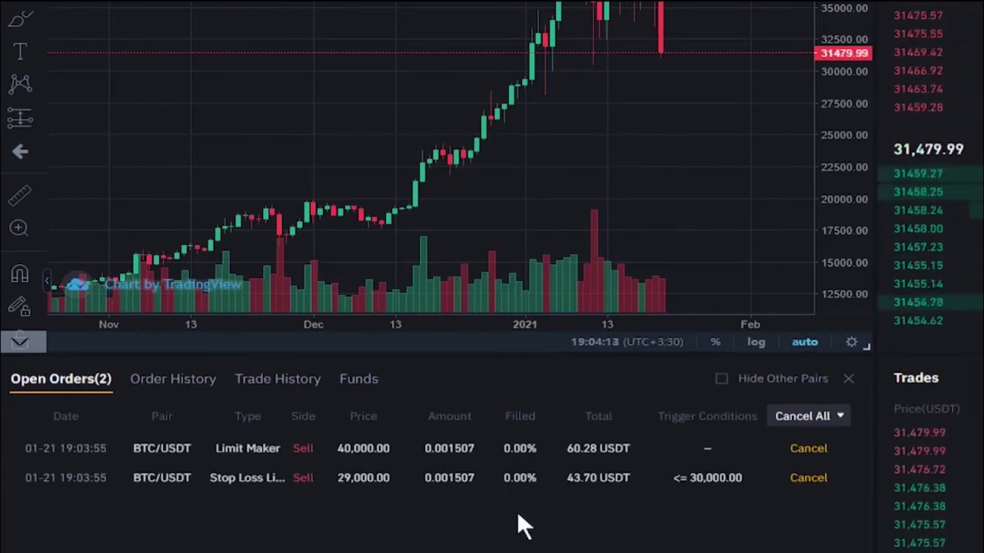
{"action": "left_click", "coordinate": [816, 449]}
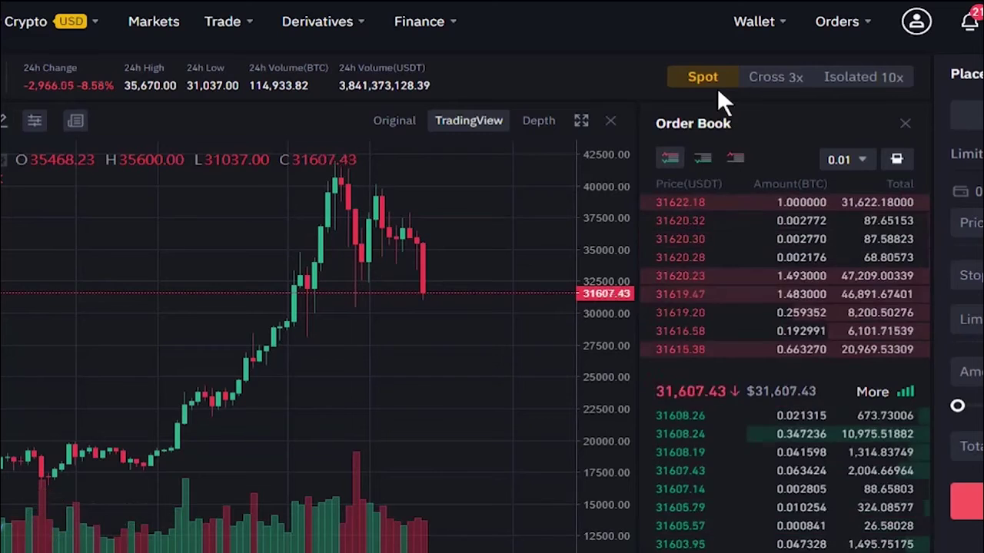
Open the Convert page and look at the list of source coins, keeping USDT selected
{"action": "mouse_move", "coordinate": [313, 24]}
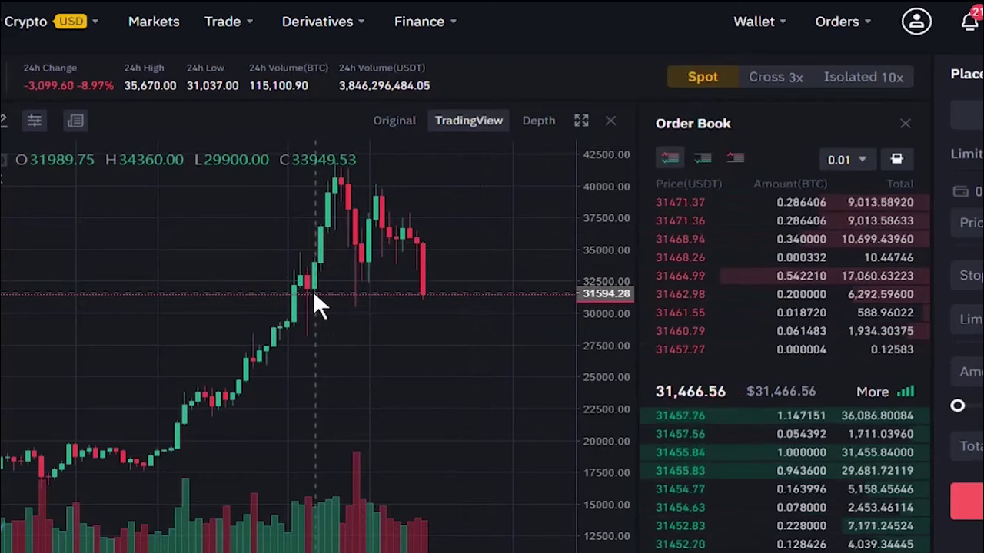
{"action": "mouse_move", "coordinate": [248, 23]}
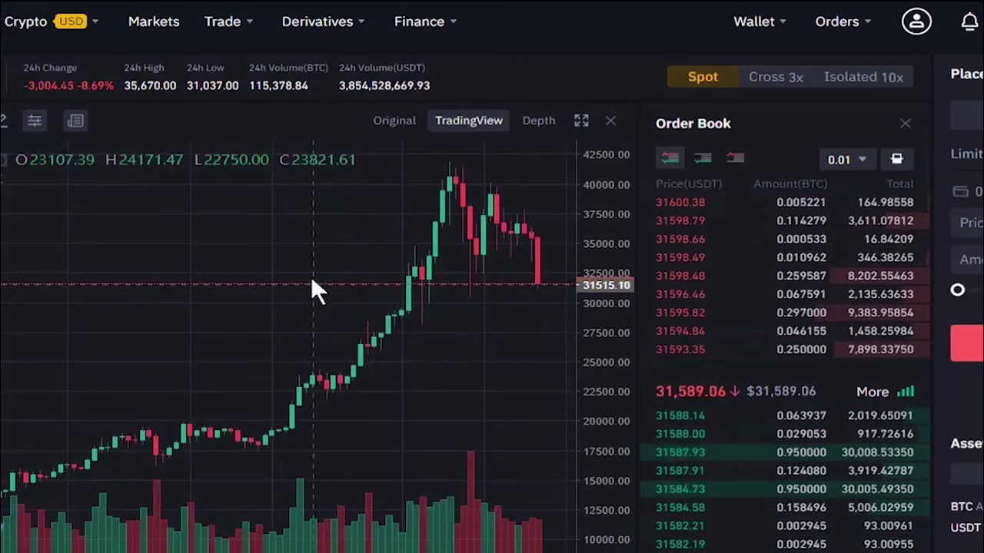
{"action": "mouse_move", "coordinate": [244, 25]}
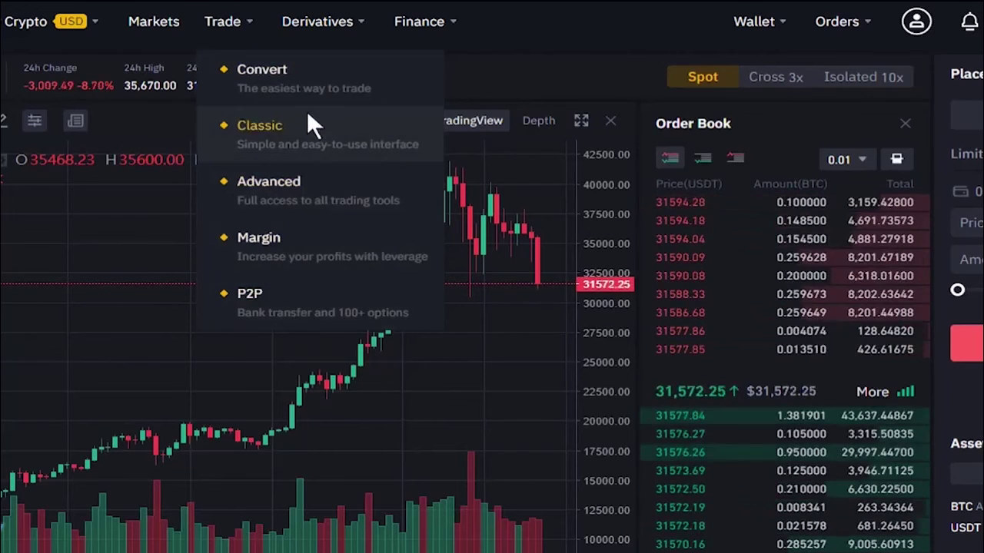
{"action": "left_click", "coordinate": [302, 77]}
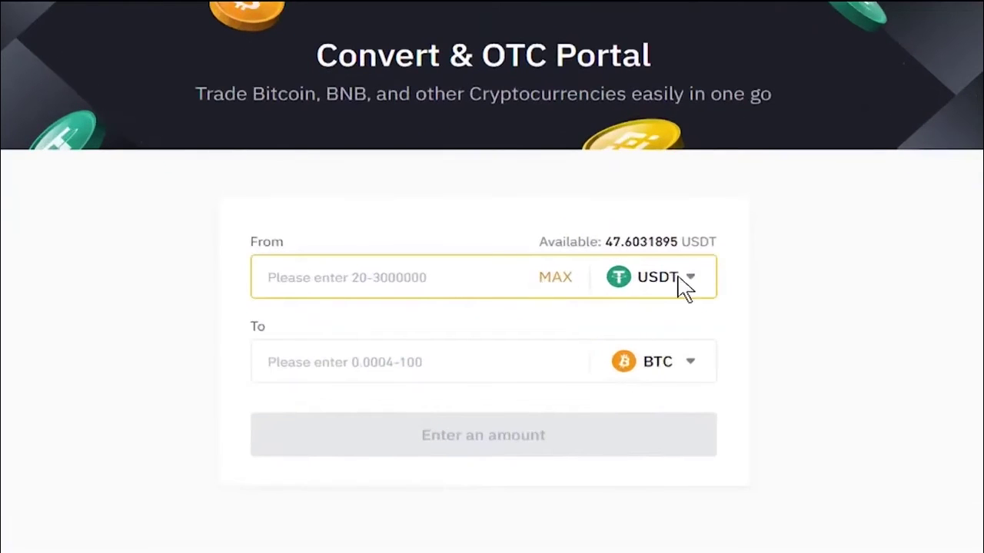
{"action": "left_click", "coordinate": [690, 278]}
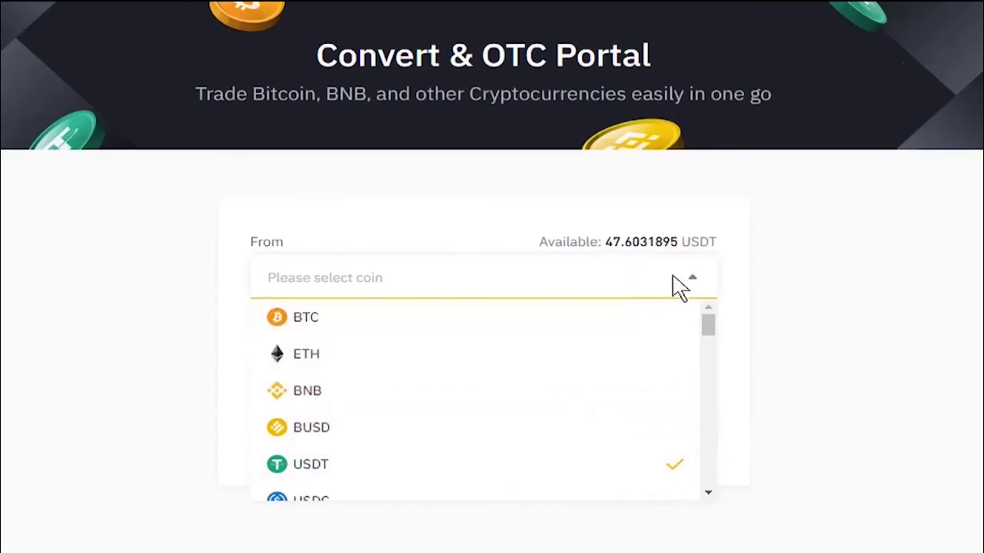
{"action": "left_click", "coordinate": [743, 323]}
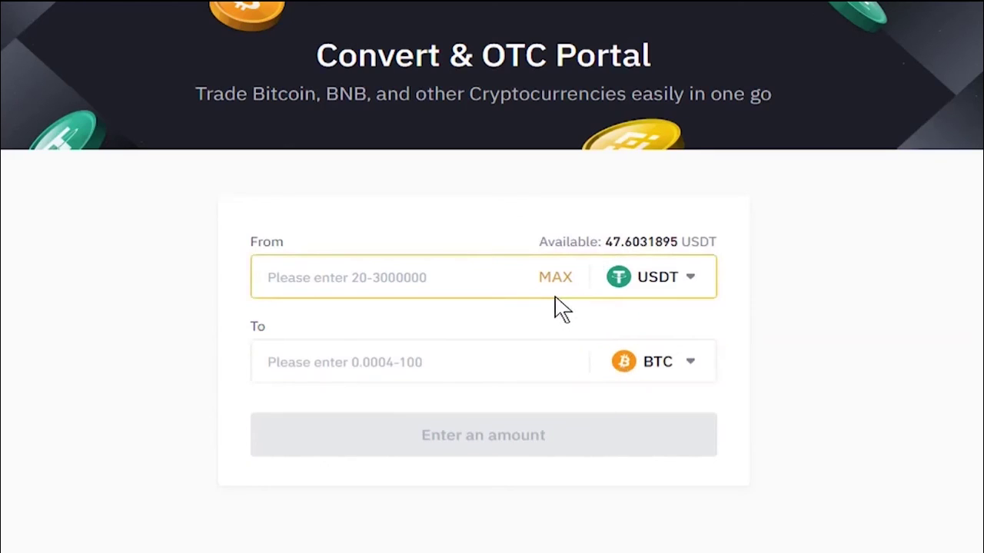
Try to preview a conversion of 5 USDT to BTC
{"action": "left_click", "coordinate": [307, 290]}
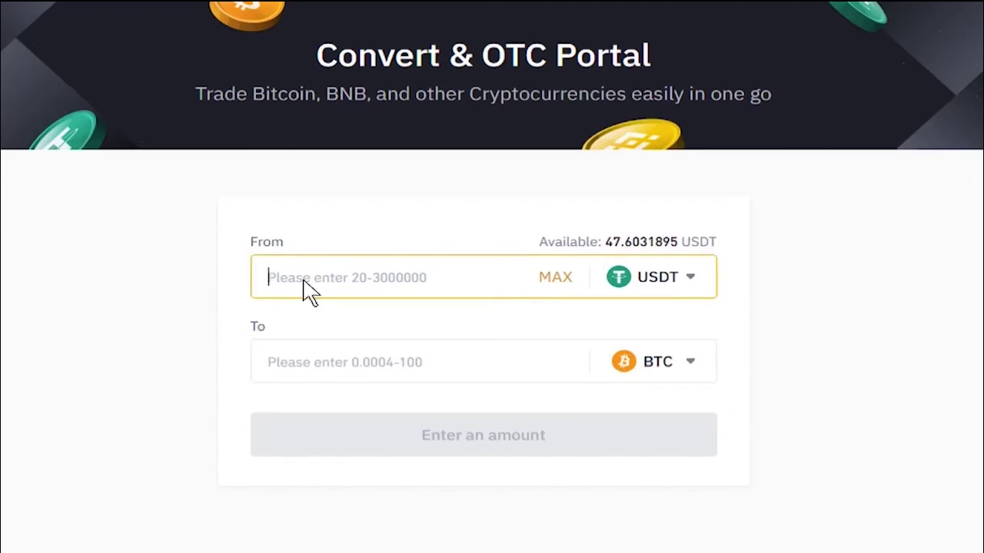
{"action": "type", "text": "5"}
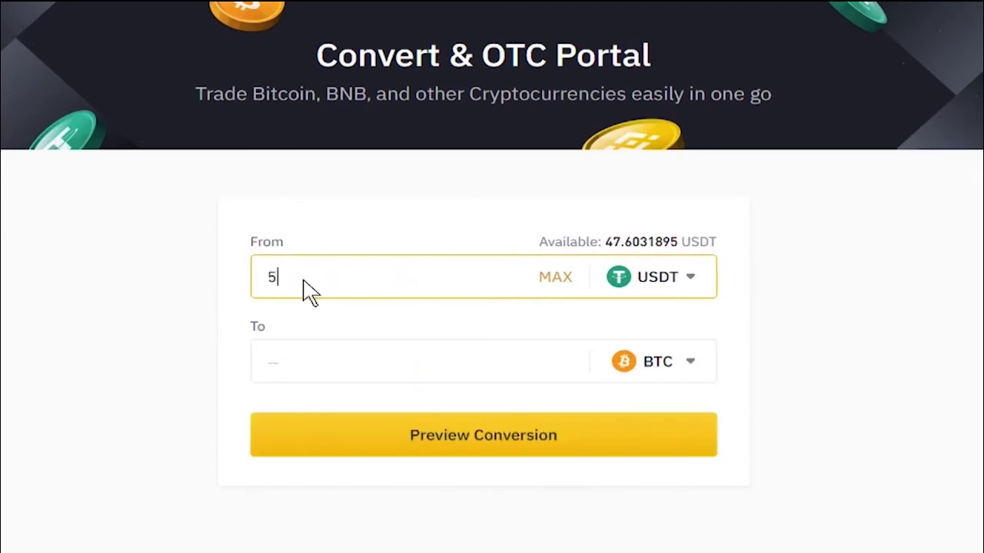
{"action": "left_click", "coordinate": [528, 438]}
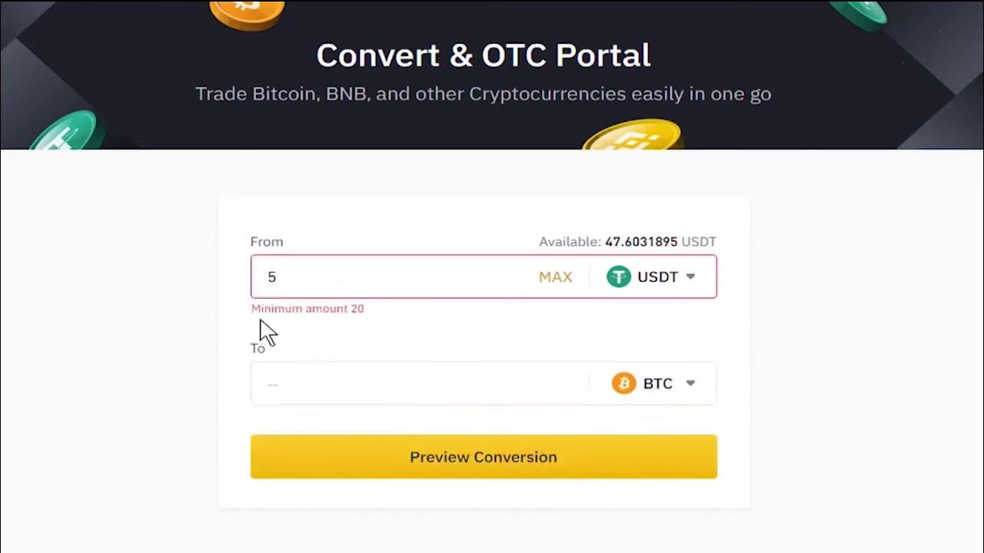
Set the conversion amount to the maximum (47.6031895 USDT) and preview the conversion to BTC
{"action": "double_click", "coordinate": [263, 281]}
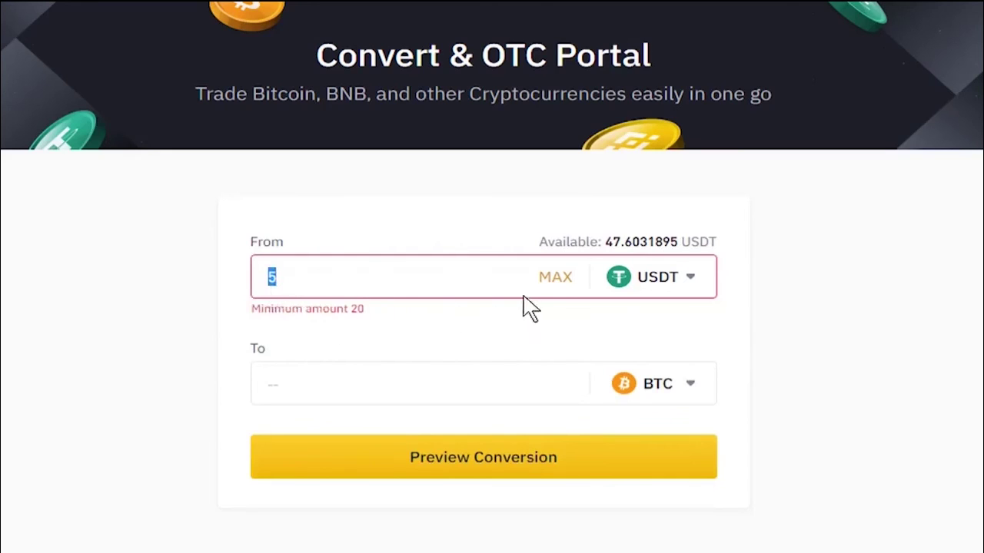
{"action": "left_click", "coordinate": [561, 280]}
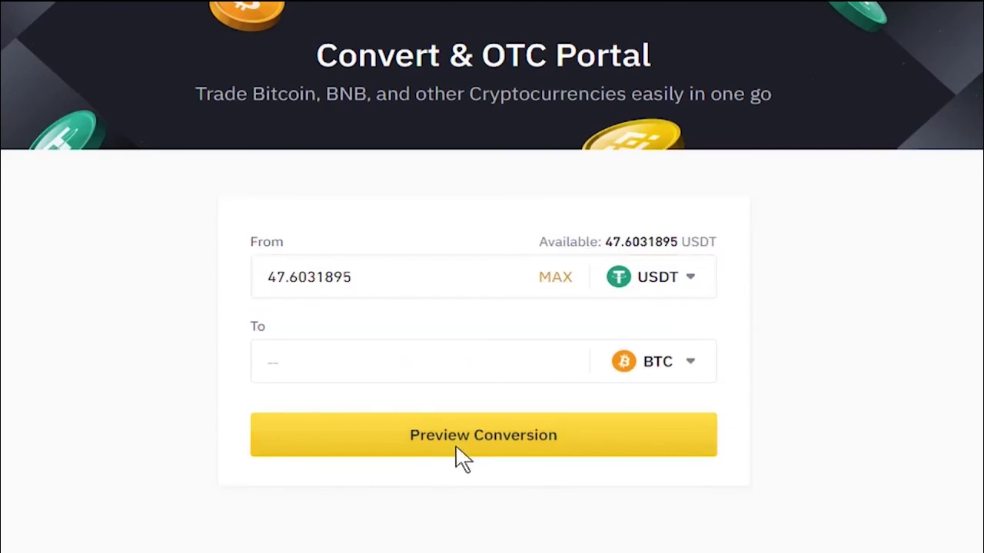
{"action": "left_click", "coordinate": [500, 440]}
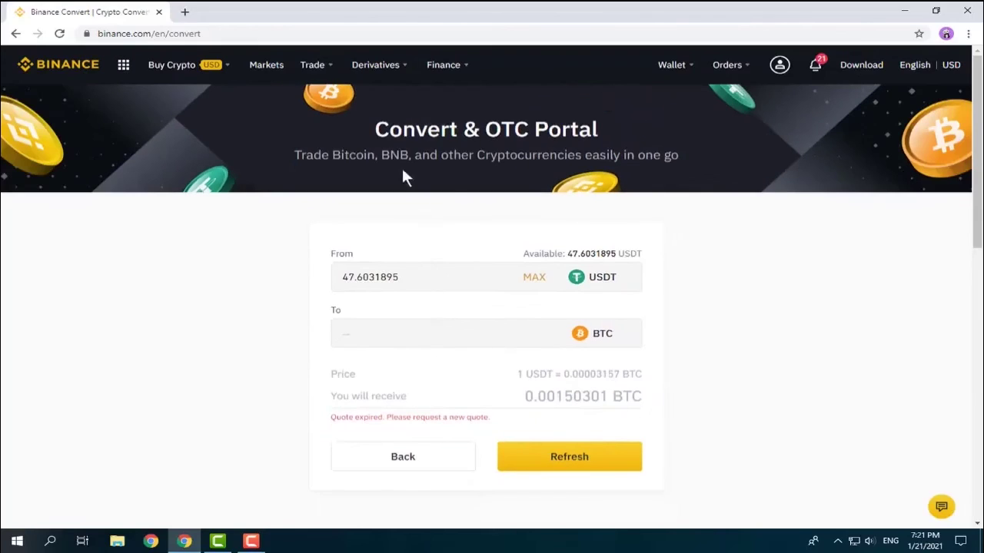
Open the P2P trading page and look through its fiat currency and payment method filters, keeping USD and All payments selected
{"action": "mouse_move", "coordinate": [326, 64]}
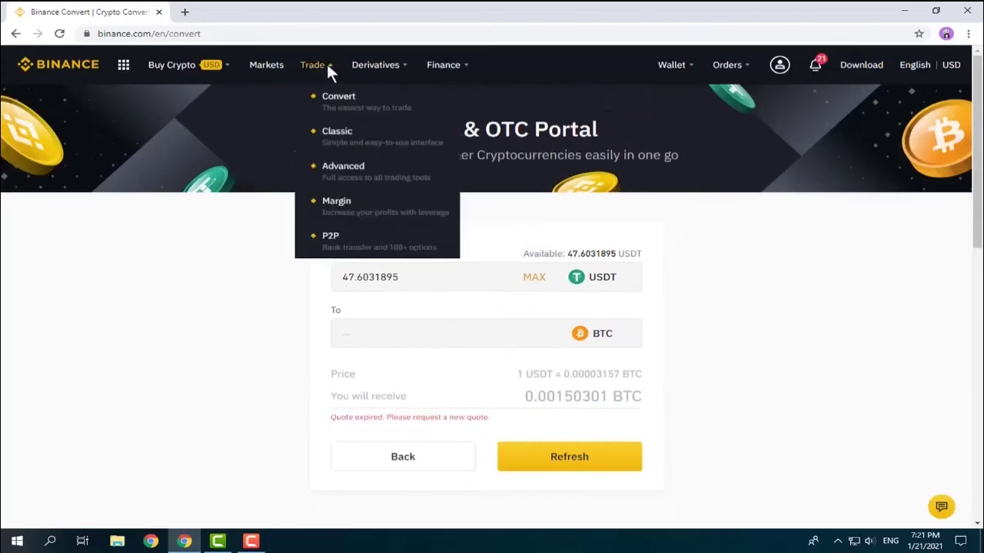
{"action": "left_click", "coordinate": [332, 239]}
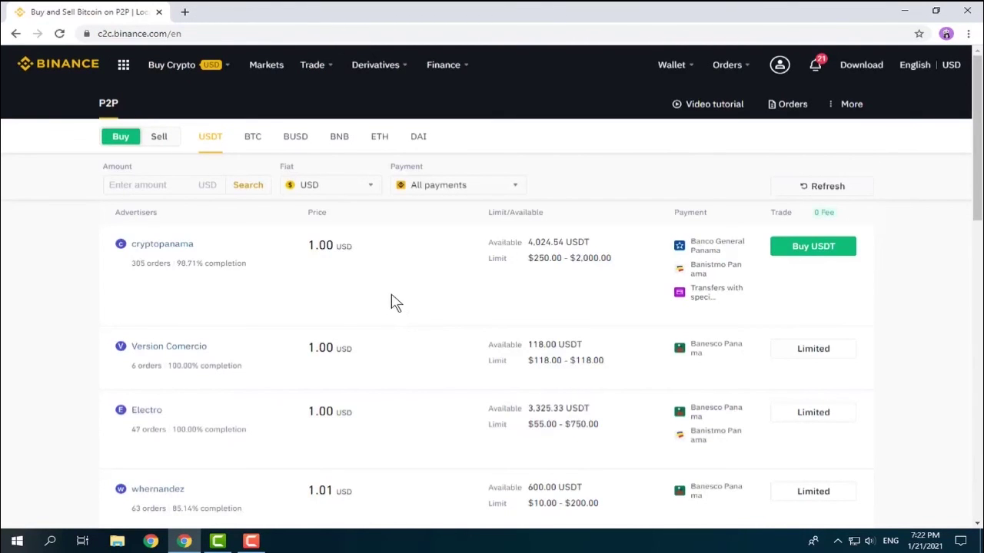
{"action": "left_click", "coordinate": [375, 189]}
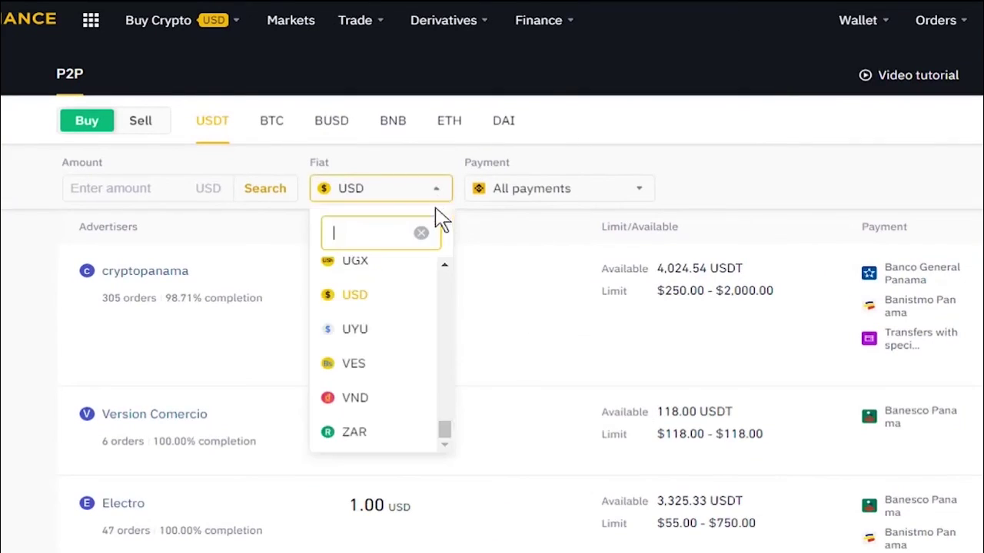
{"action": "scroll", "coordinate": [397, 334], "scroll_direction": "up", "scroll_amount": 5}
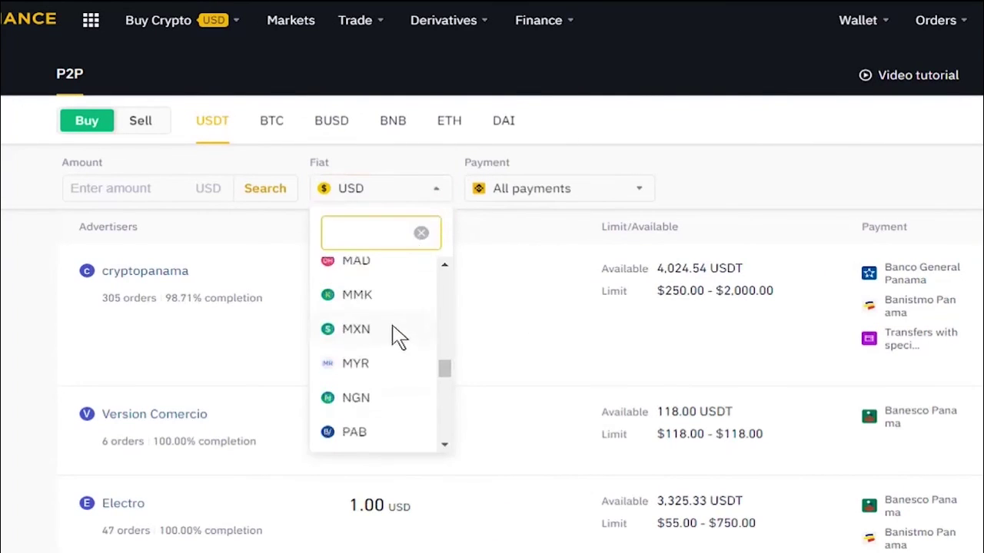
{"action": "left_click", "coordinate": [642, 196]}
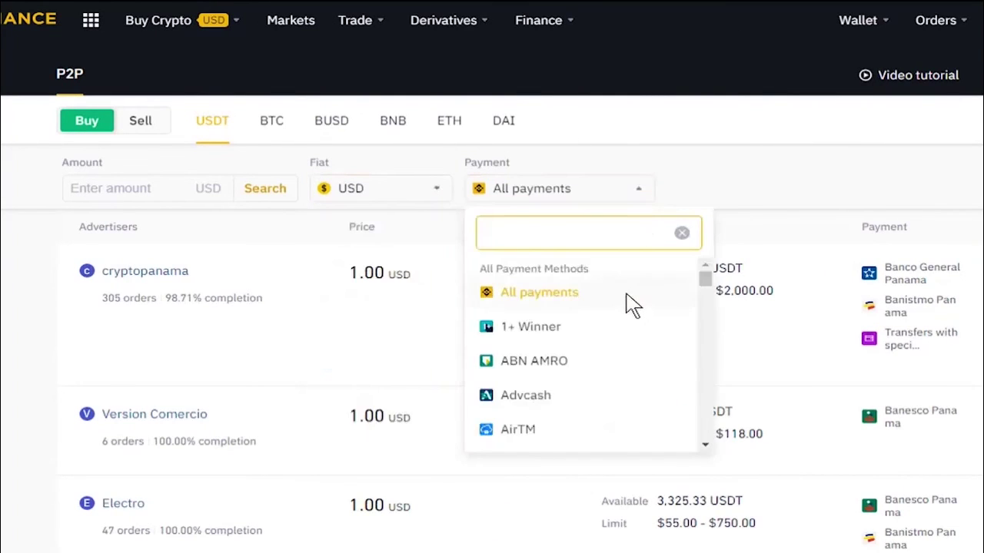
{"action": "left_click", "coordinate": [176, 193]}
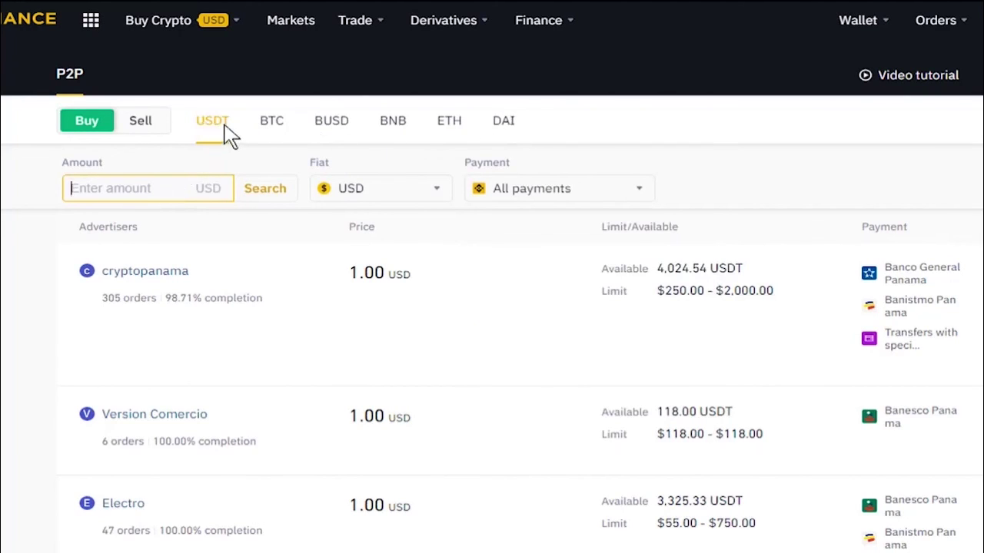
View the P2P sell offers for USDT and return to the buy offers
{"action": "left_click", "coordinate": [139, 130]}
{"action": "left_click", "coordinate": [138, 129]}
{"action": "left_click", "coordinate": [86, 129]}
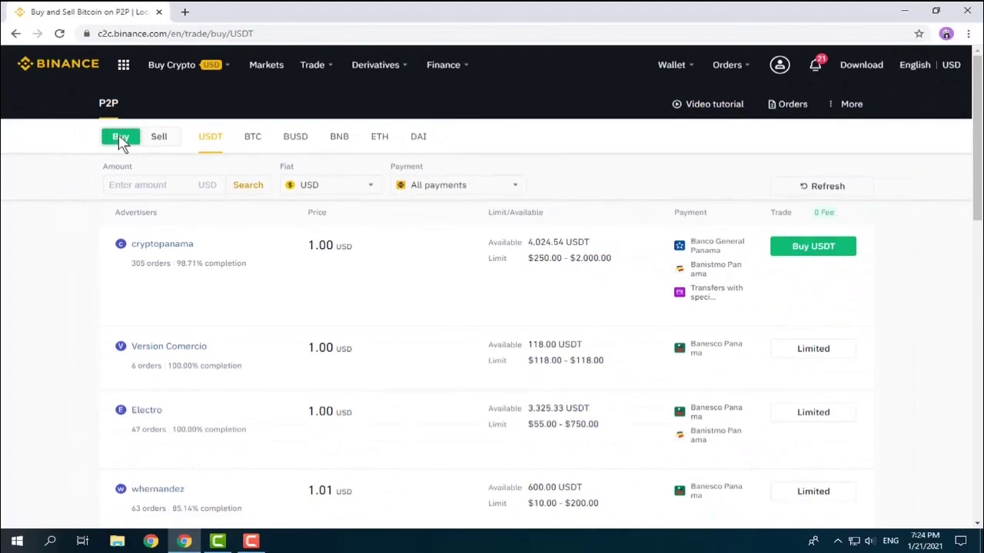